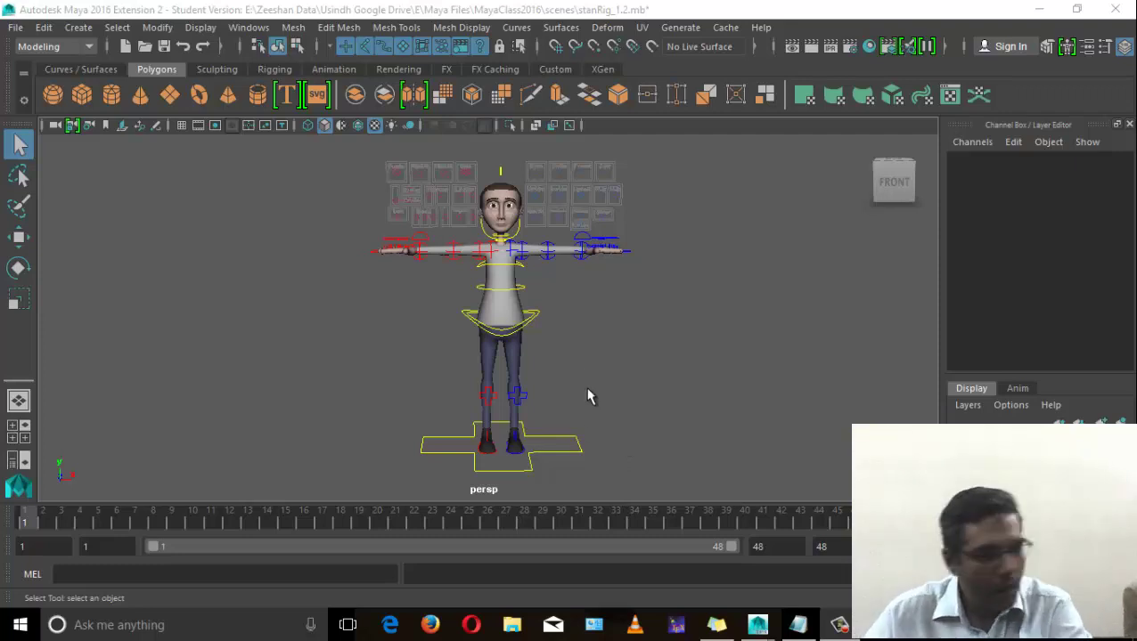
Switch to Notepad and highlight the three numbered animation steps, from selecting the time frame to setting the keyframe.
left_click(799, 627)
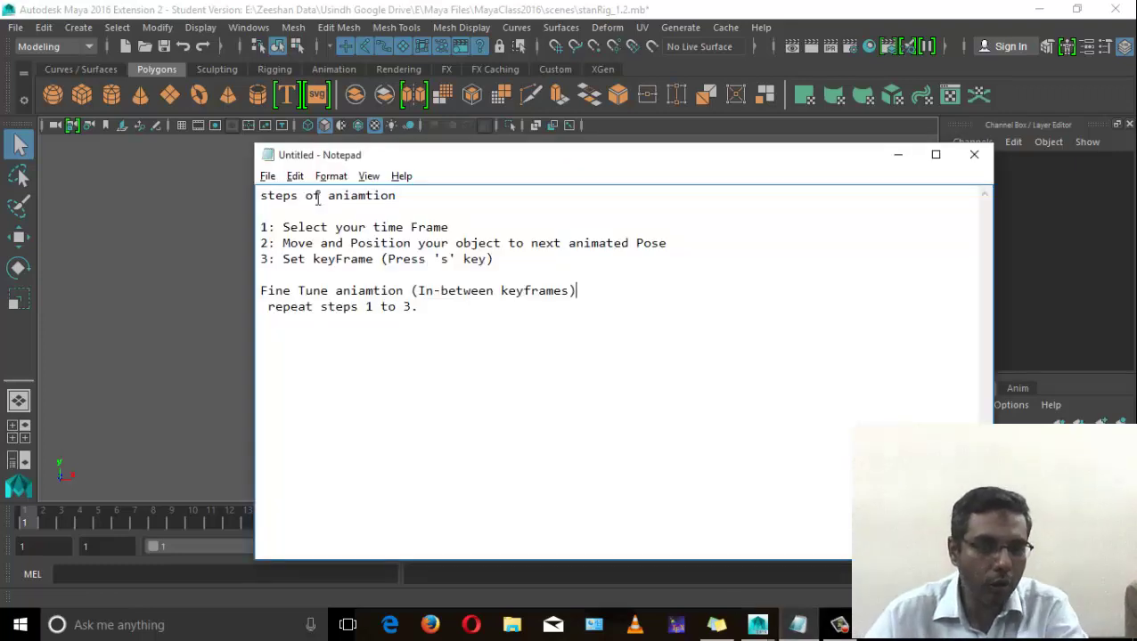
left_click_drag(263, 225, 452, 227)
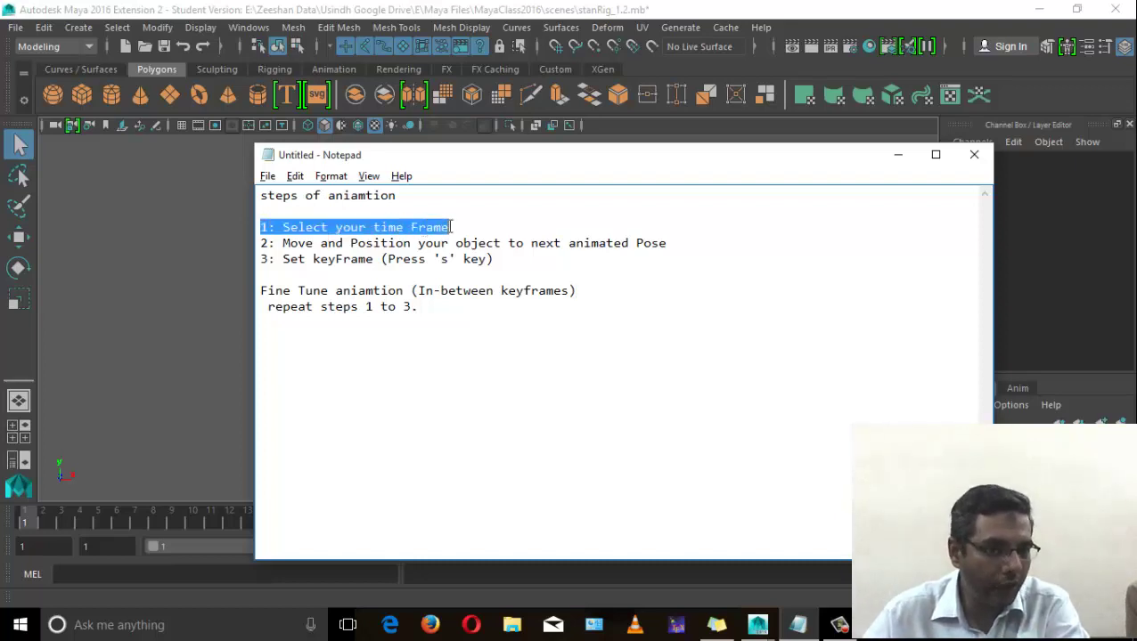
left_click_drag(299, 243, 655, 254)
left_click_drag(497, 259, 234, 235)
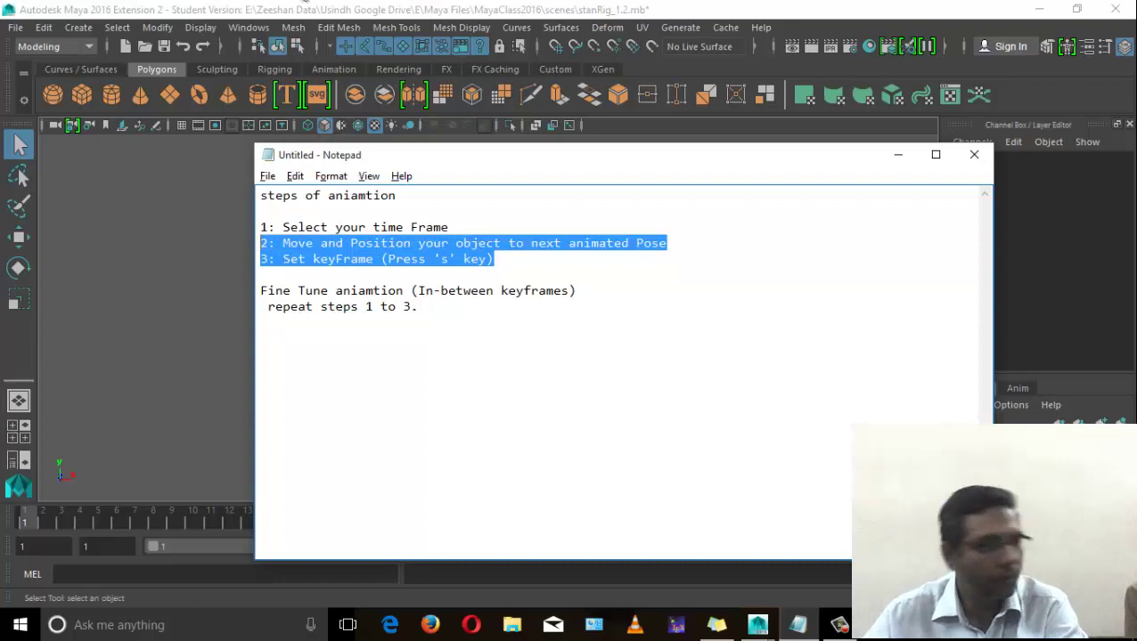
Switch back to Maya and move the current time to frame 14.
left_click(317, 8)
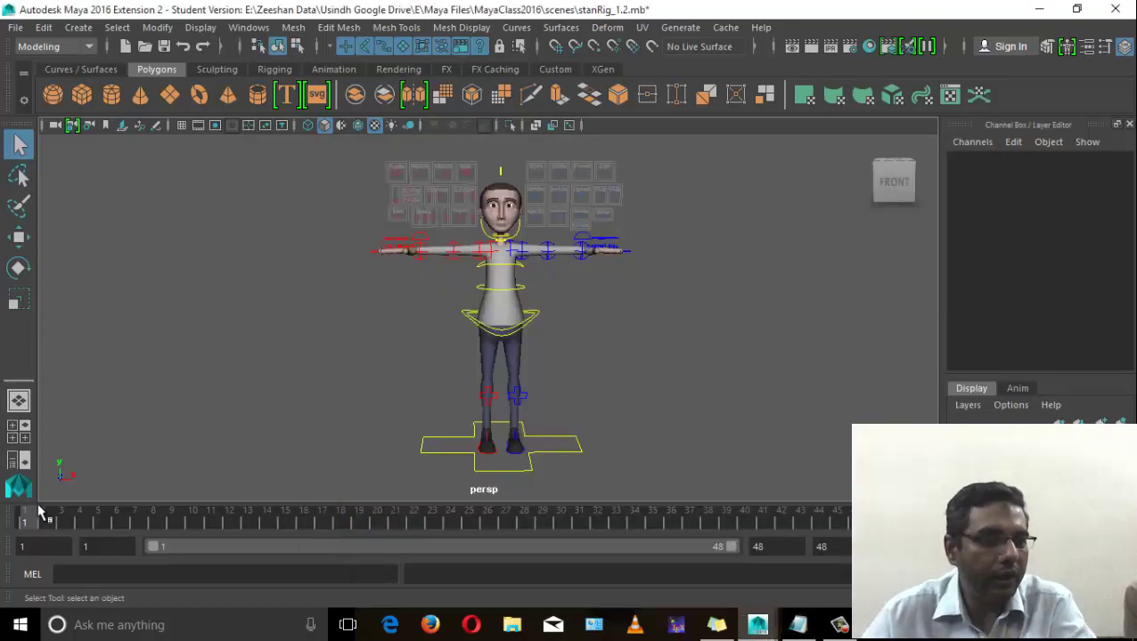
left_click(193, 519)
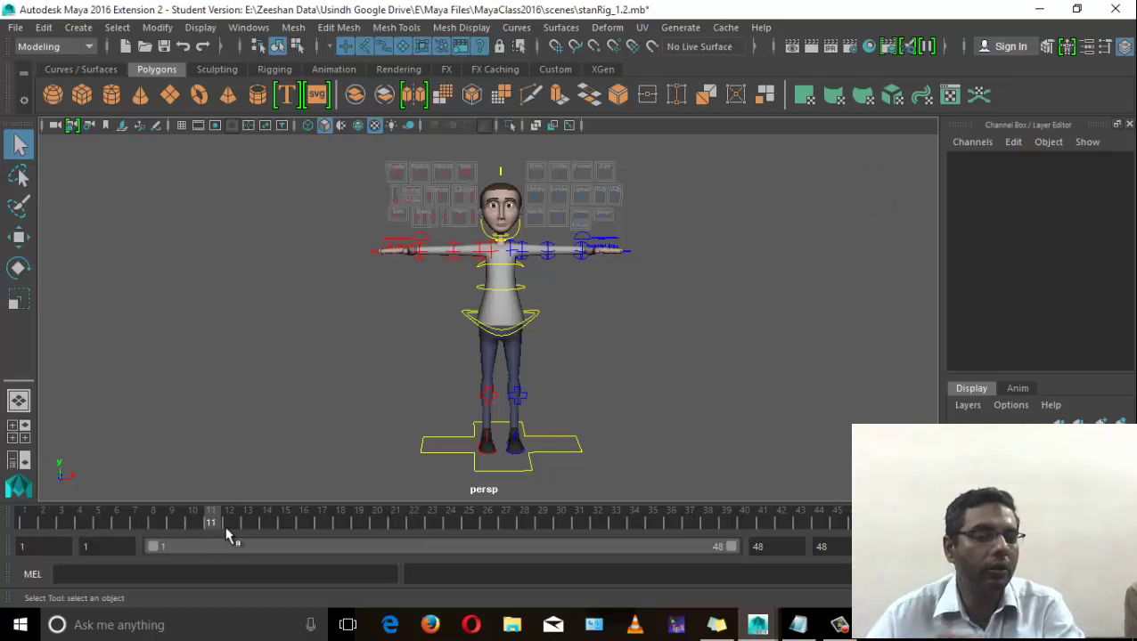
left_click_drag(227, 535, 267, 529)
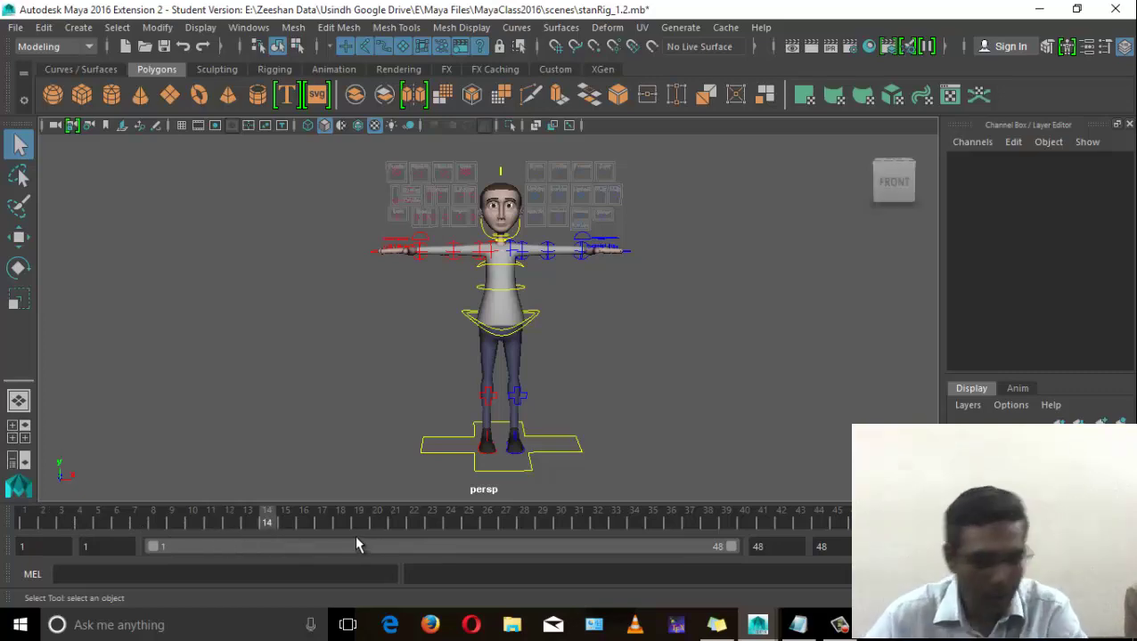
Review the playback speed in the Time Slider preferences and save them.
left_click(1122, 547)
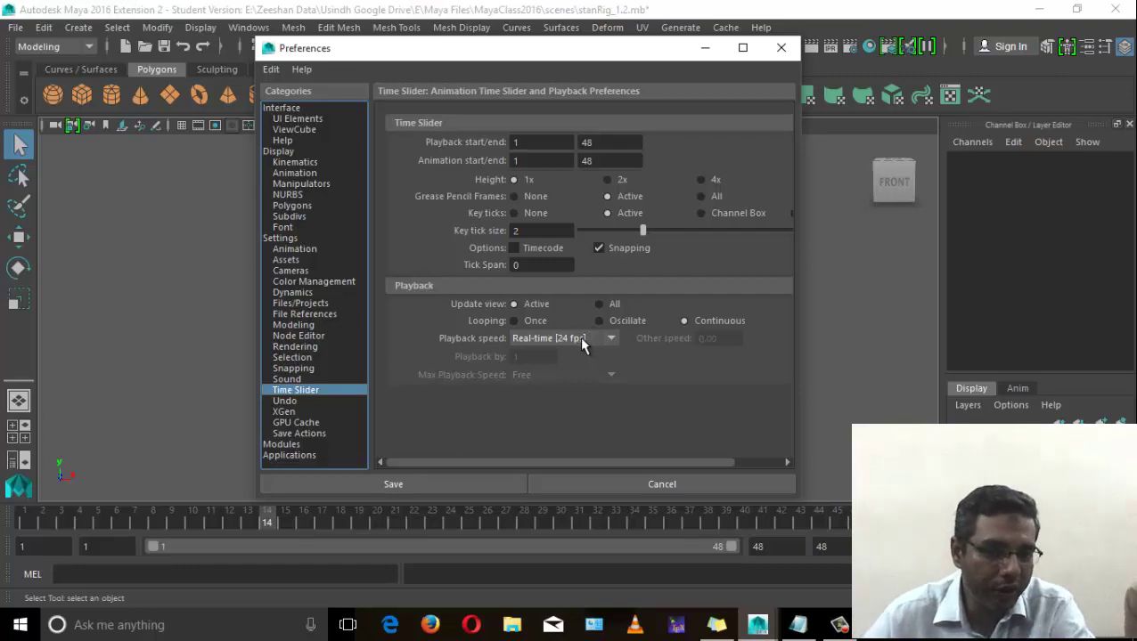
left_click(479, 477)
In Notepad, add the lines "1 sec = 24 frames" and "60 sec = 60x 24 = 1400" below the animation notes.
left_click(797, 625)
left_click(649, 299)
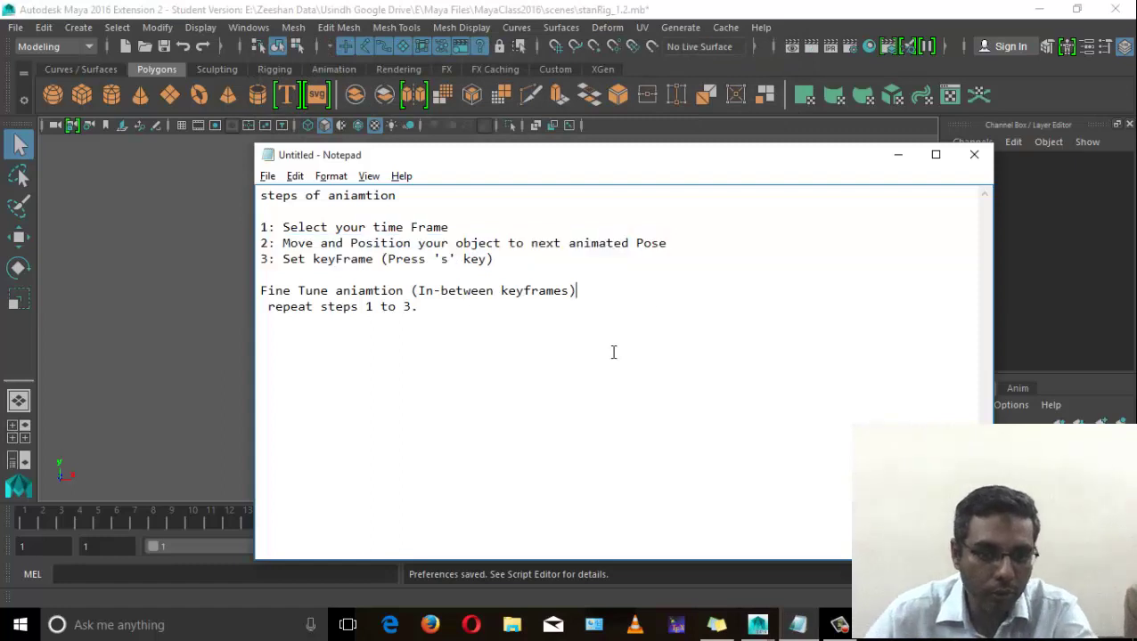
left_click(613, 353)
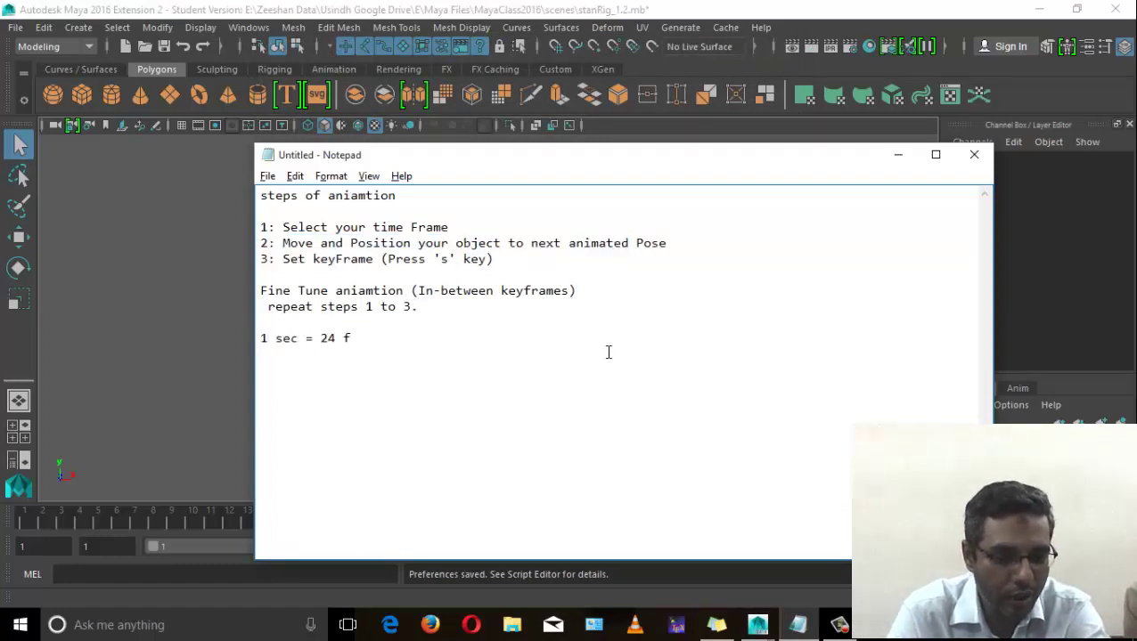
type("mes")
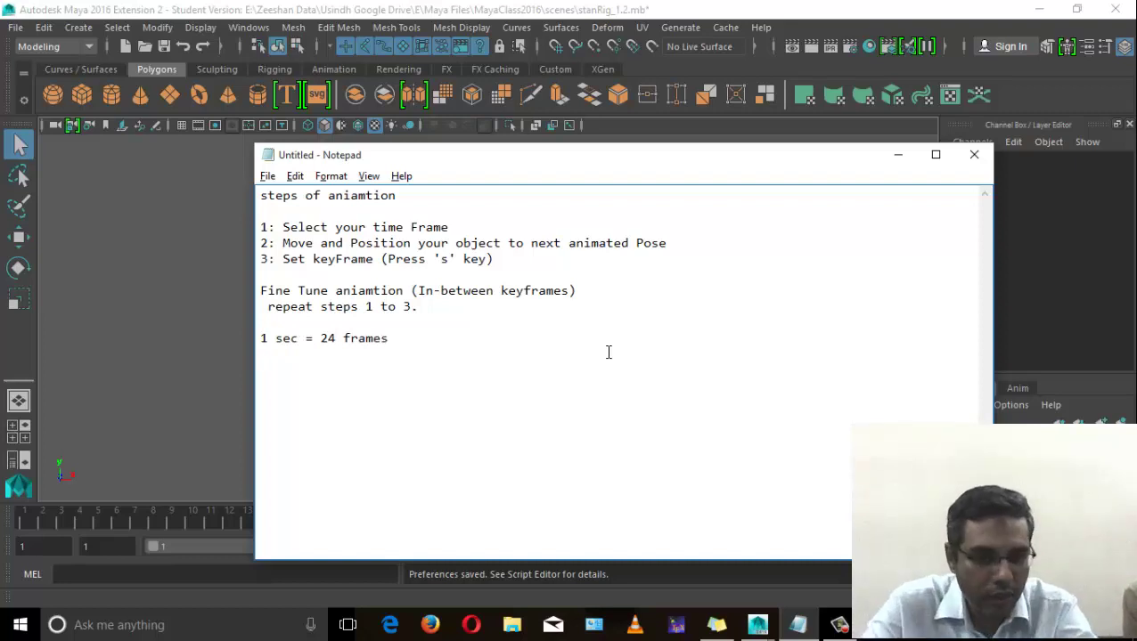
type("  60 s")
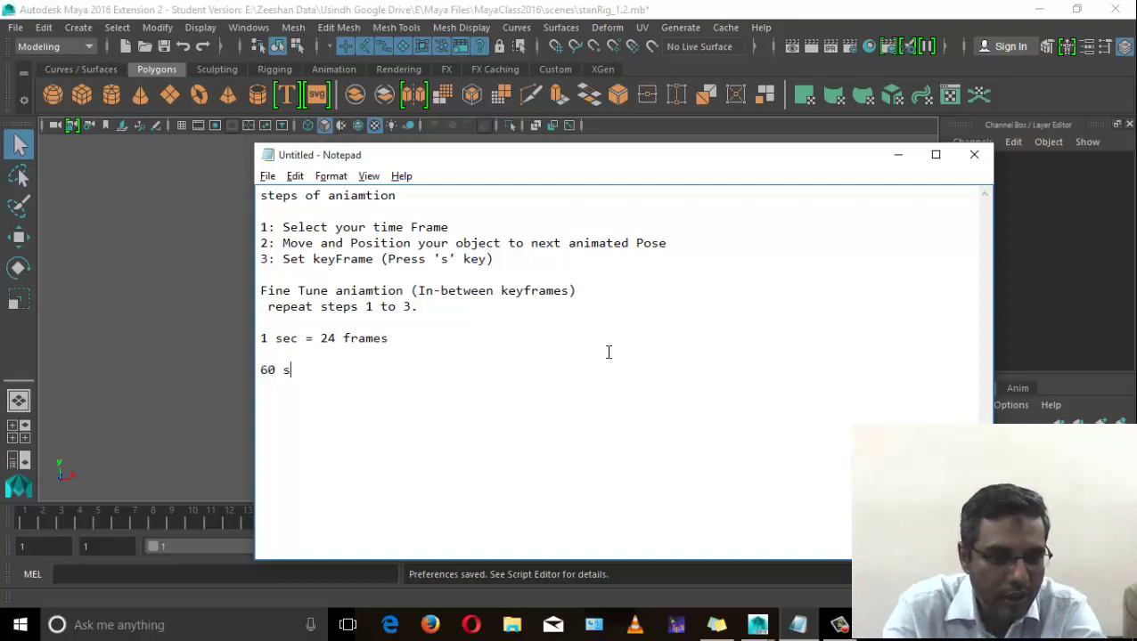
type("ec =  60x 24 =")
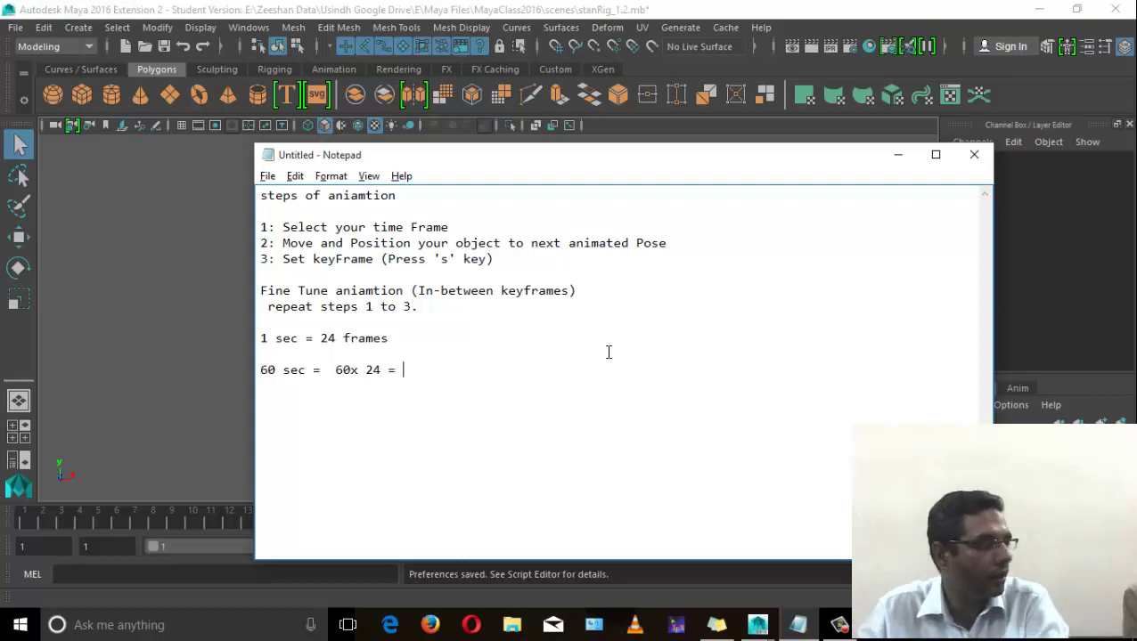
type("00")
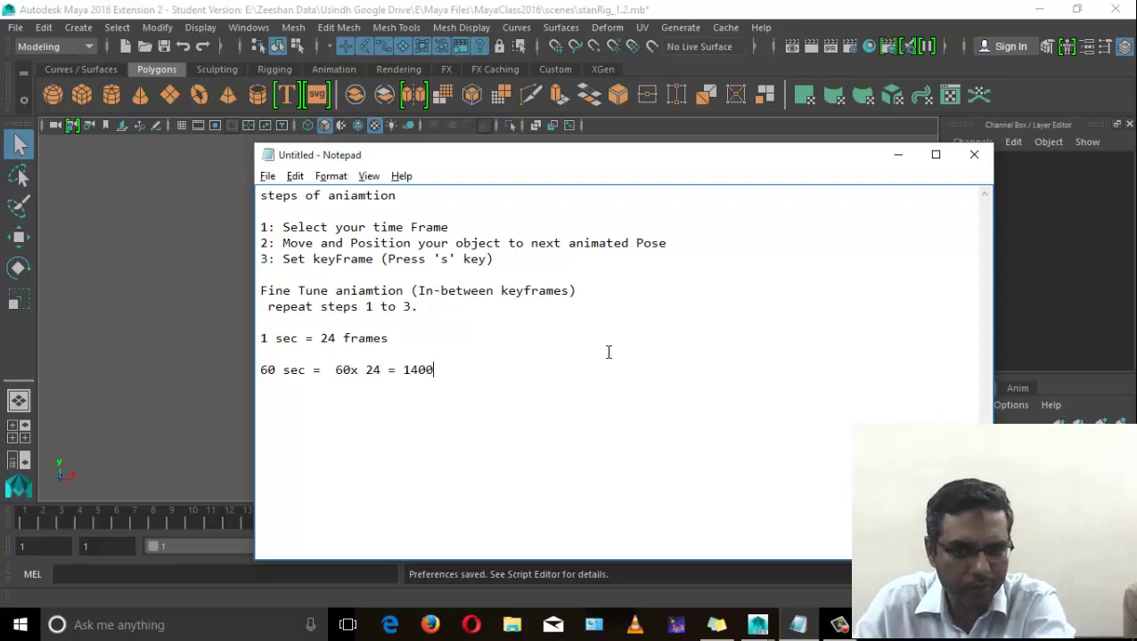
Open Calculator and multiply 60 by 24.
key("super+r")
type("calc")
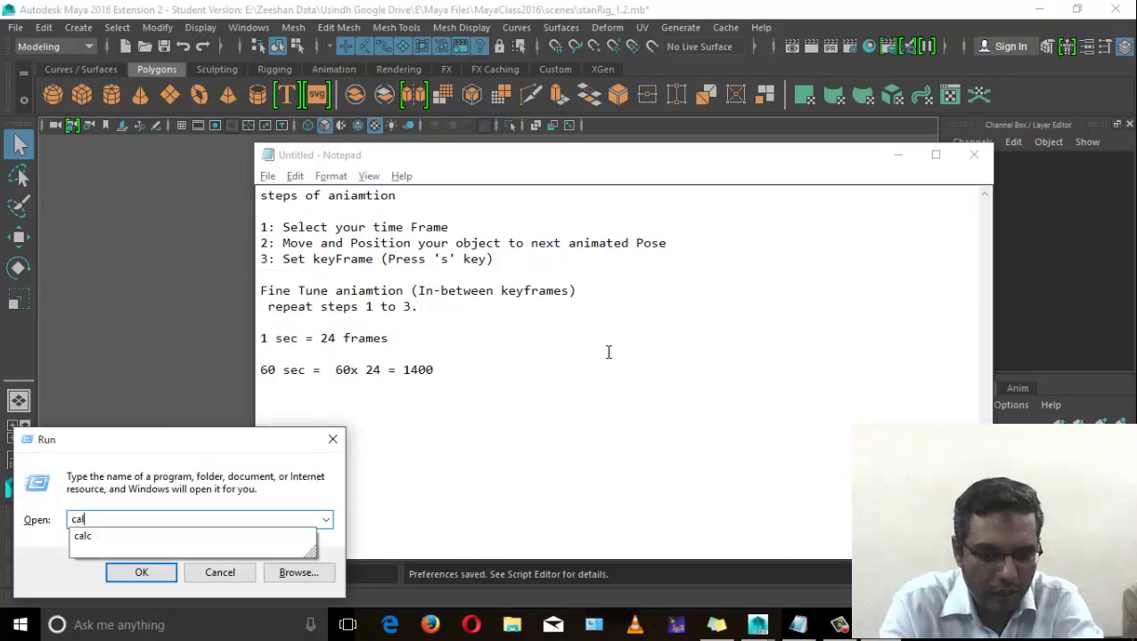
key("Return")
type("16")
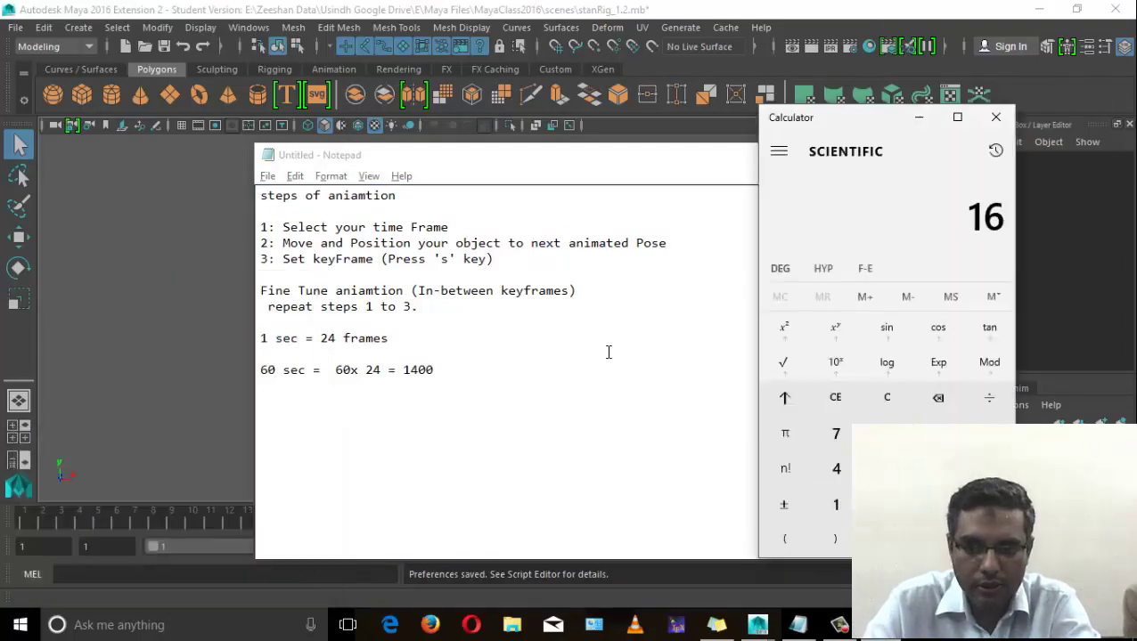
key("BackSpace")
key("BackSpace")
type("60")
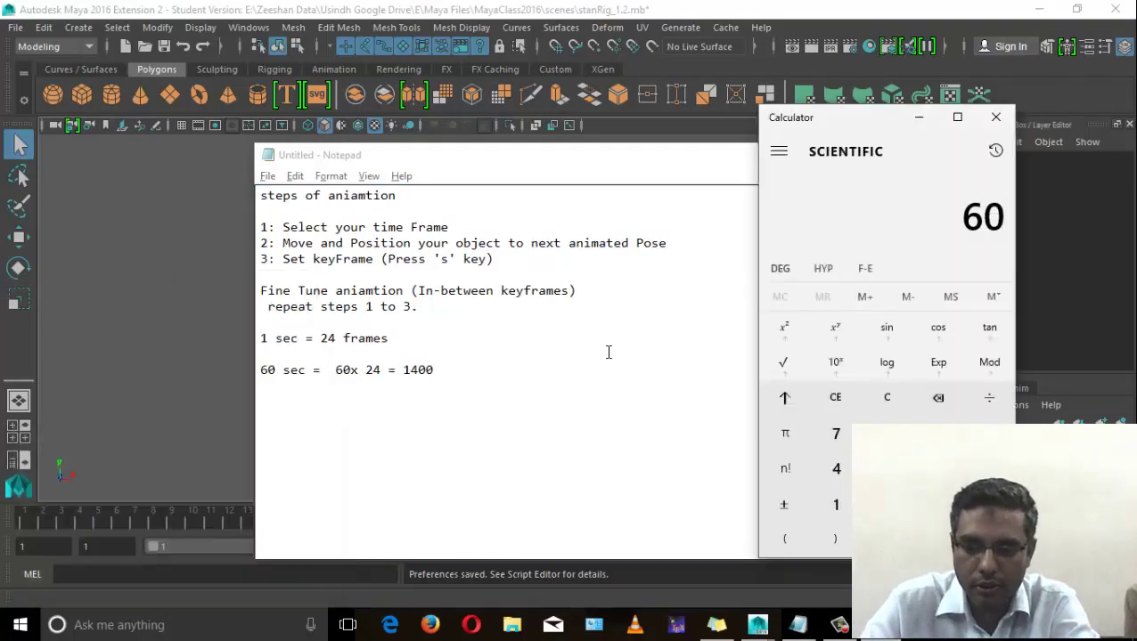
type("*24")
key("Return")
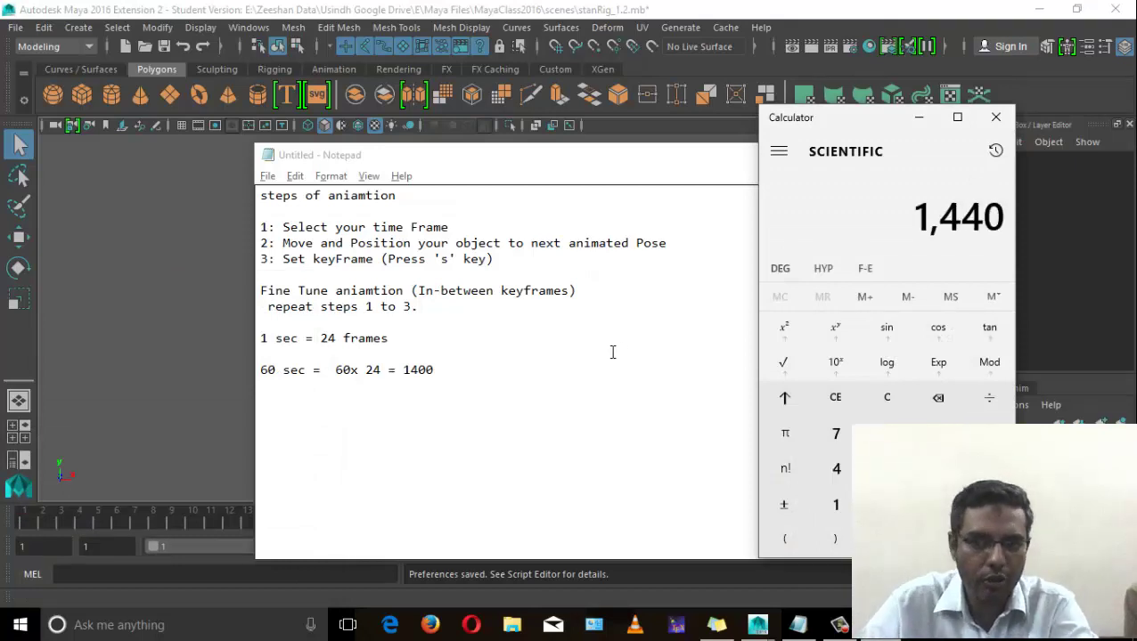
In Notepad, correct the product to 1440 and prefix that line with "1min or".
left_click(434, 369)
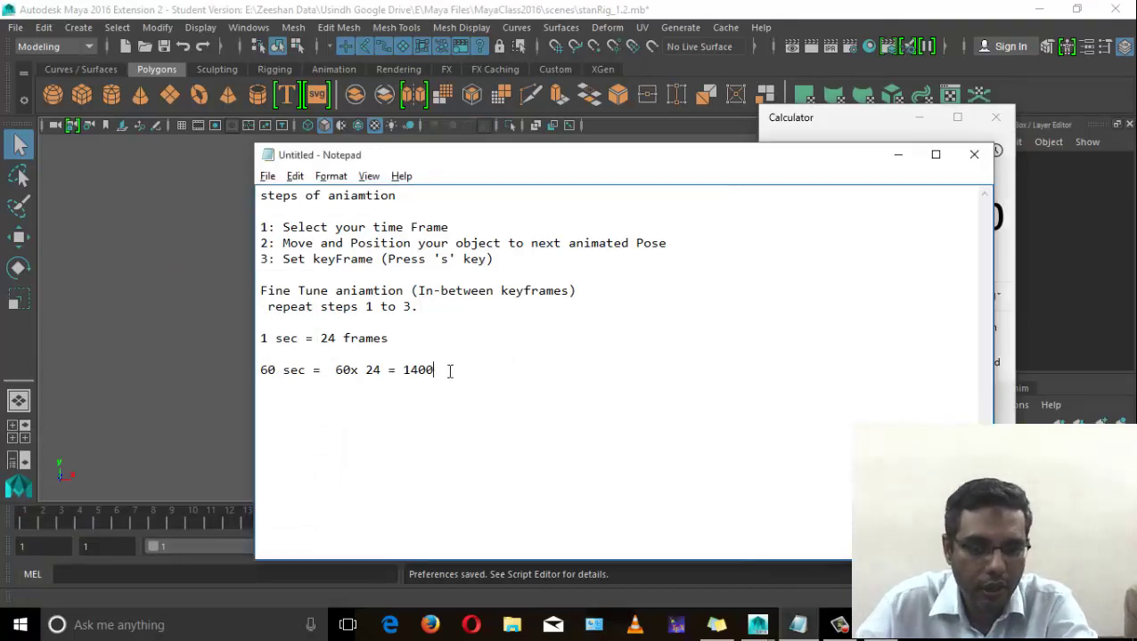
key("BackSpace")
key("BackSpace")
type("40")
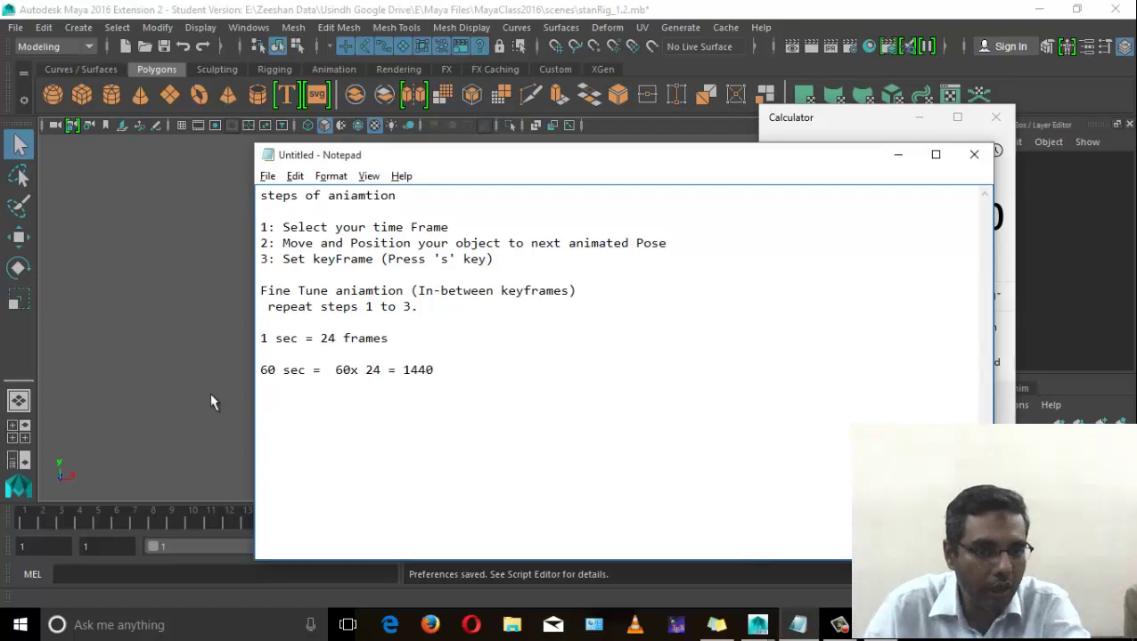
left_click(261, 369)
type("1min ")
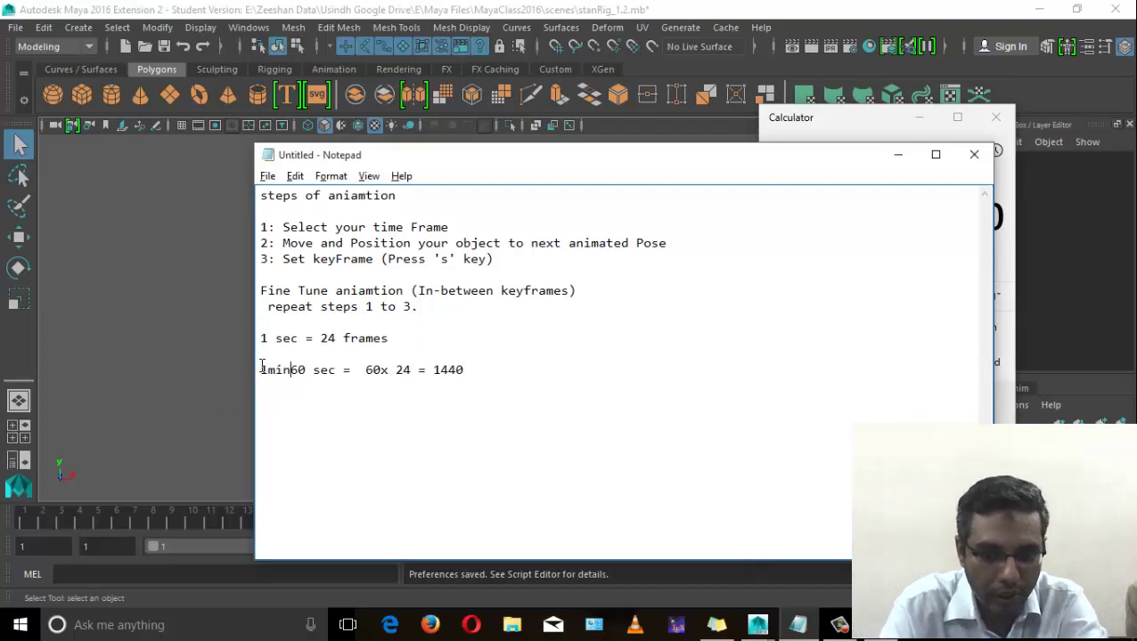
type("or")
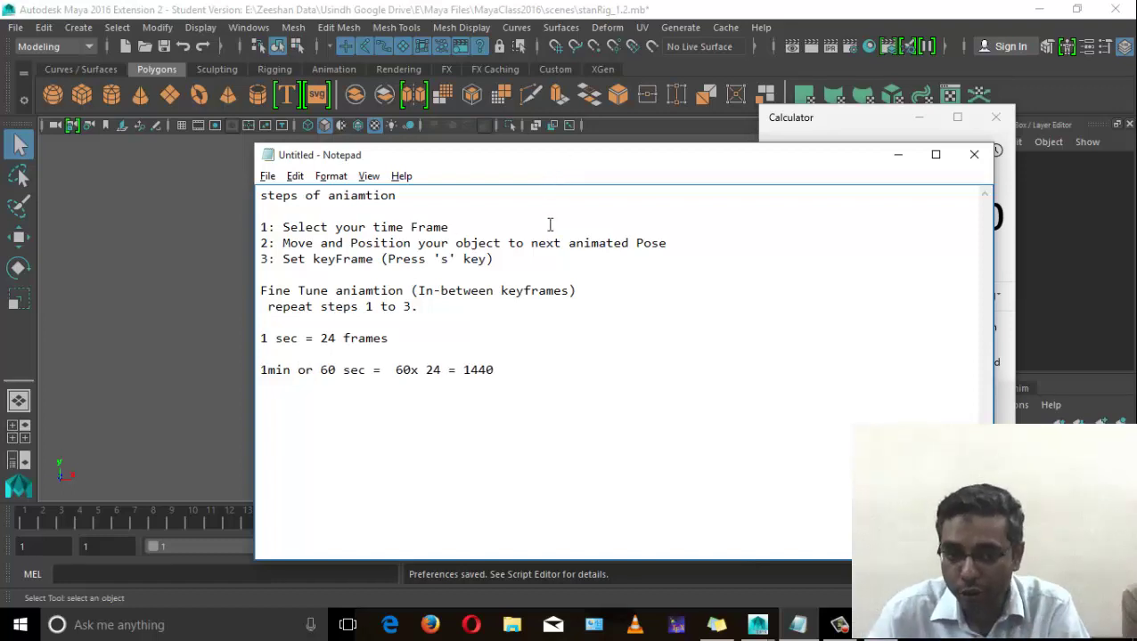
Return to Maya and set the current time to frame 1.
left_click(559, 7)
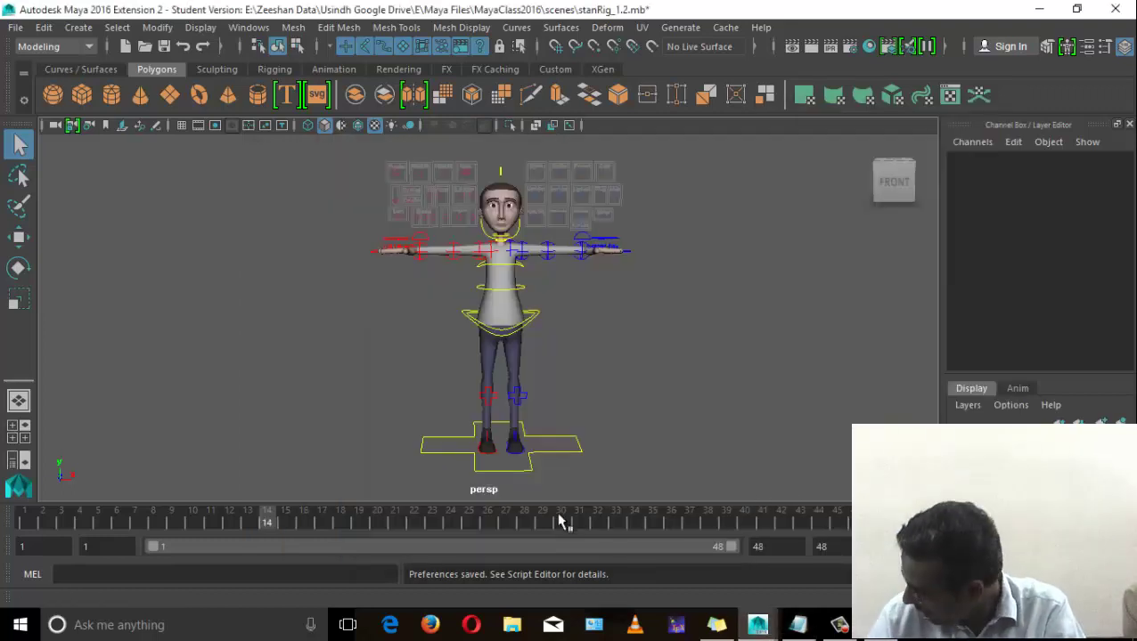
left_click_drag(228, 524, 24, 519)
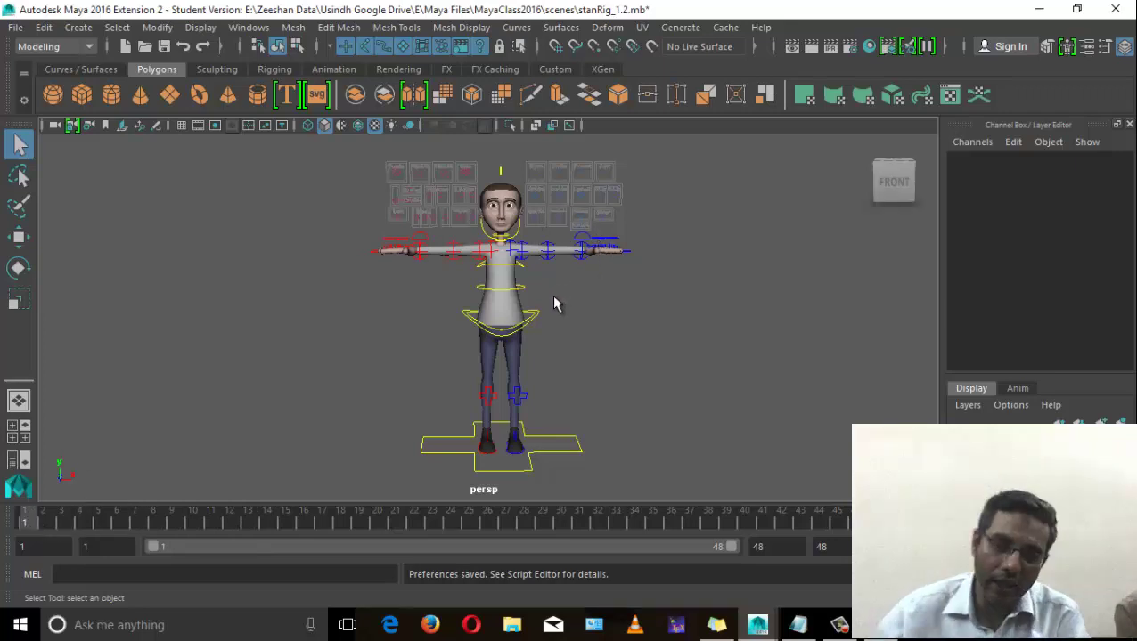
left_click_drag(550, 305, 418, 414, "alt")
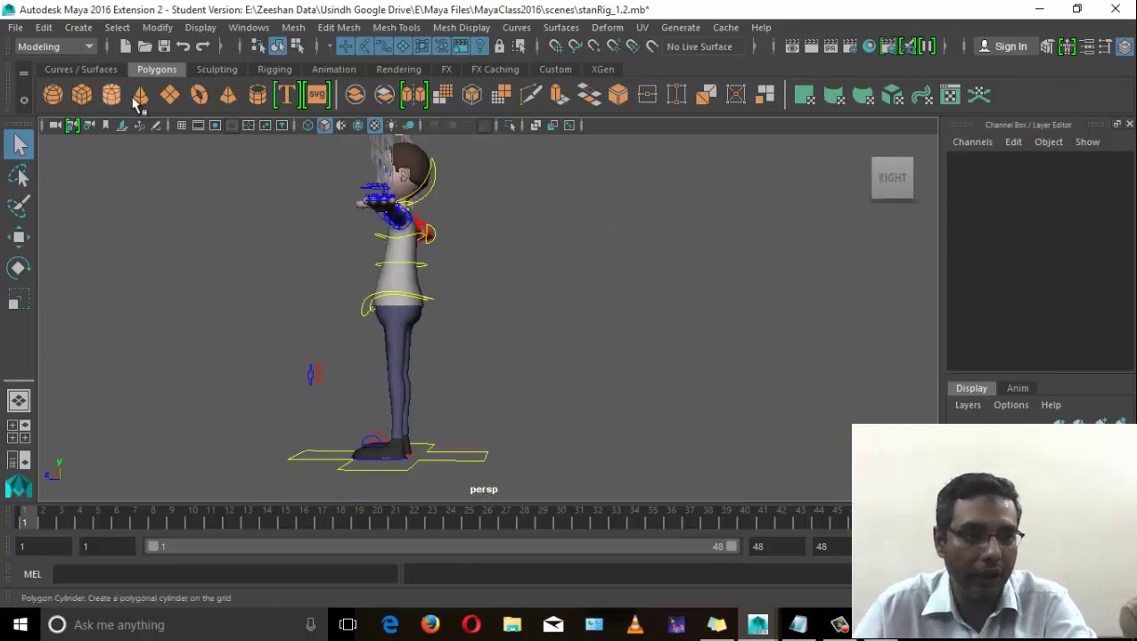
left_click(169, 95)
left_click_drag(342, 350, 297, 393, "alt")
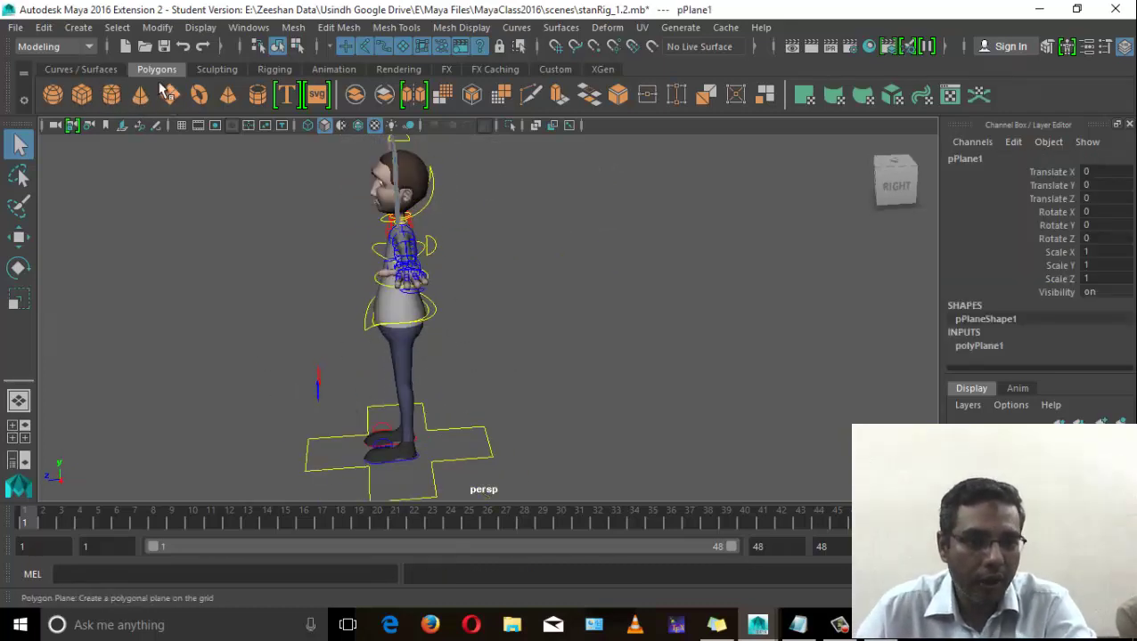
left_click(81, 94)
left_click_drag(406, 490, 534, 410, "alt")
left_click_drag(357, 374, 581, 390, "alt")
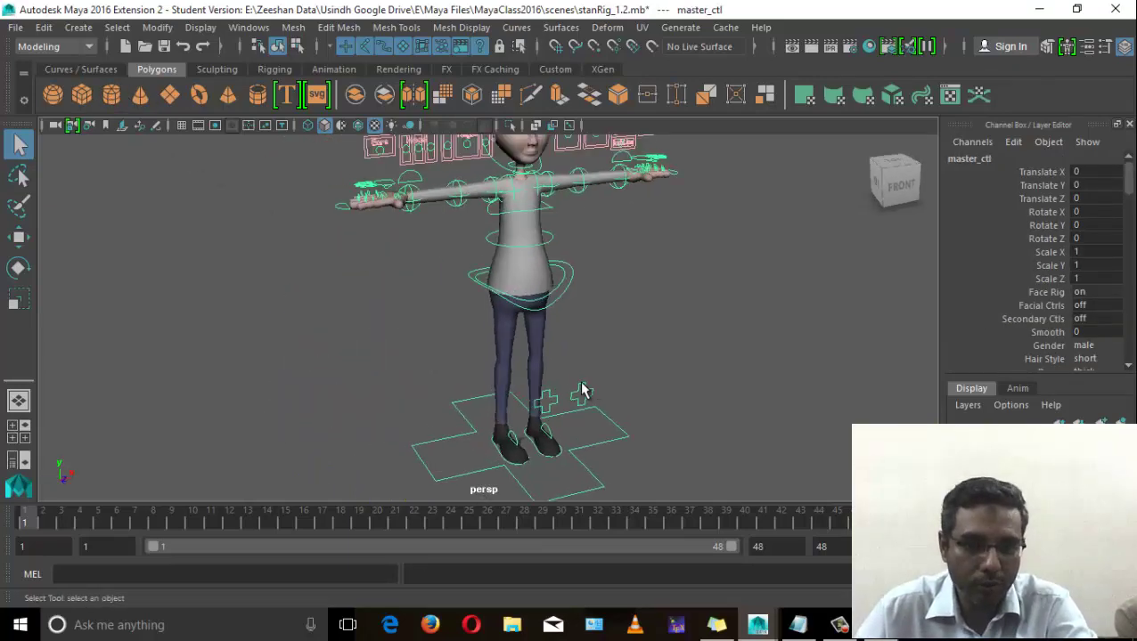
right_click_drag(581, 390, 686, 412, "alt")
left_click_drag(686, 412, 588, 445, "alt")
middle_click_drag(588, 445, 596, 305, "alt")
left_click_drag(596, 304, 536, 355, "alt")
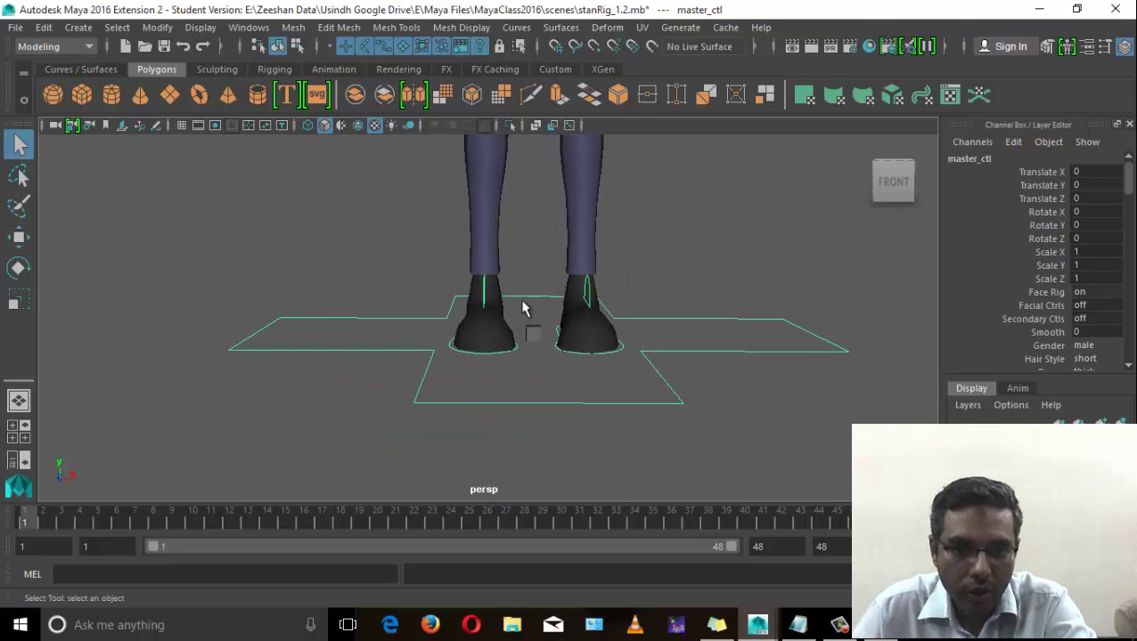
left_click(532, 331)
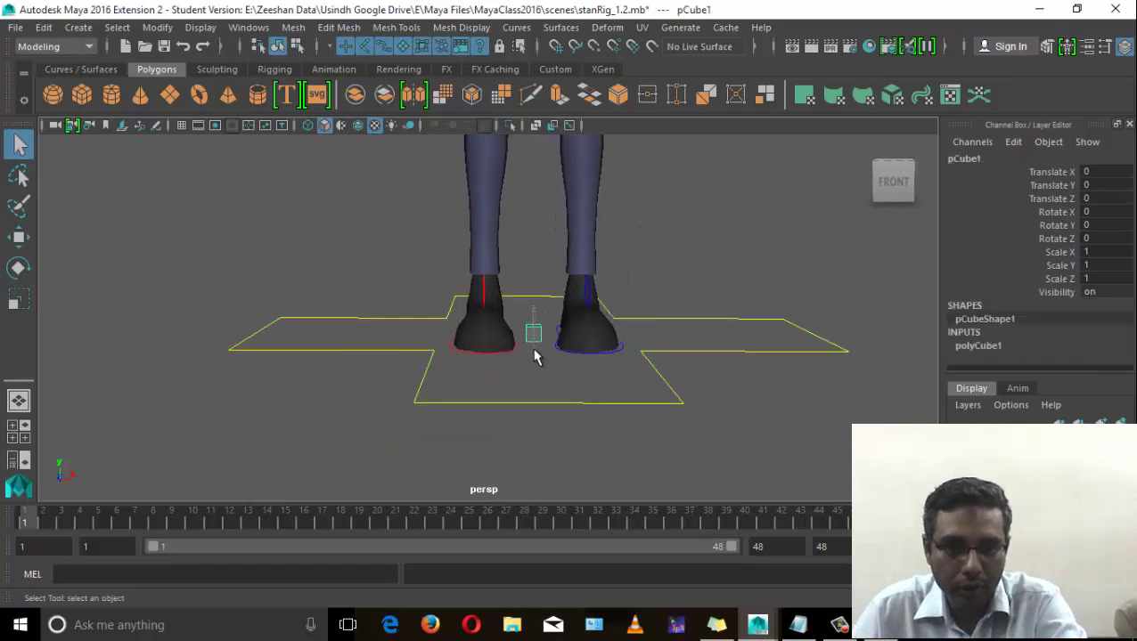
key("Delete")
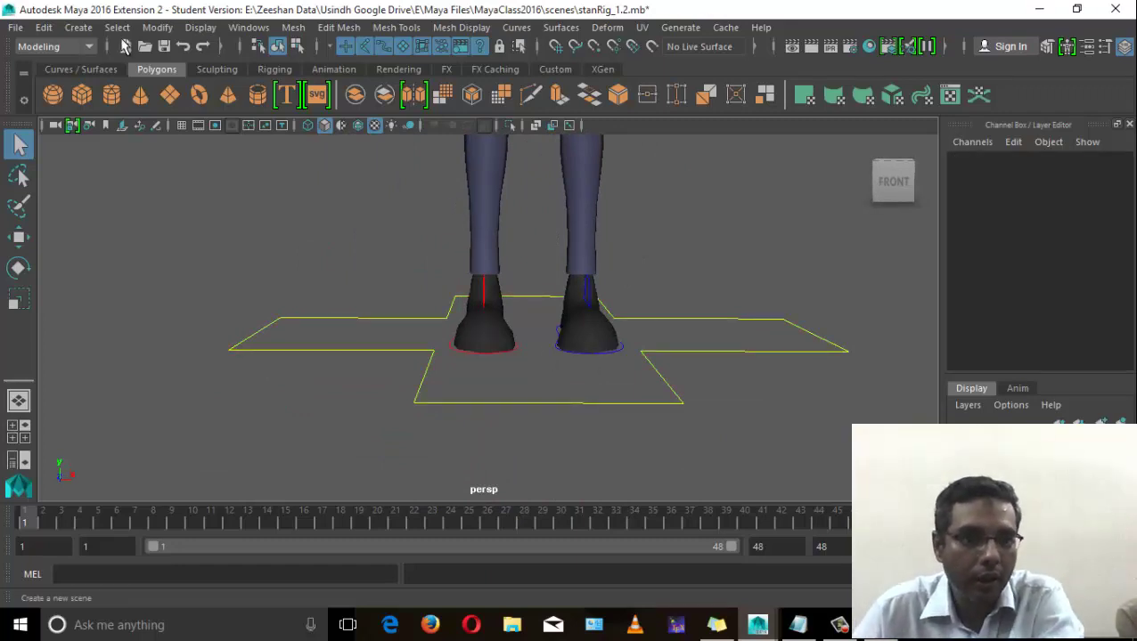
Turn on Interactive Creation for polygon primitives and draw a tall box about 6.2 wide behind the character's feet.
left_click(78, 28)
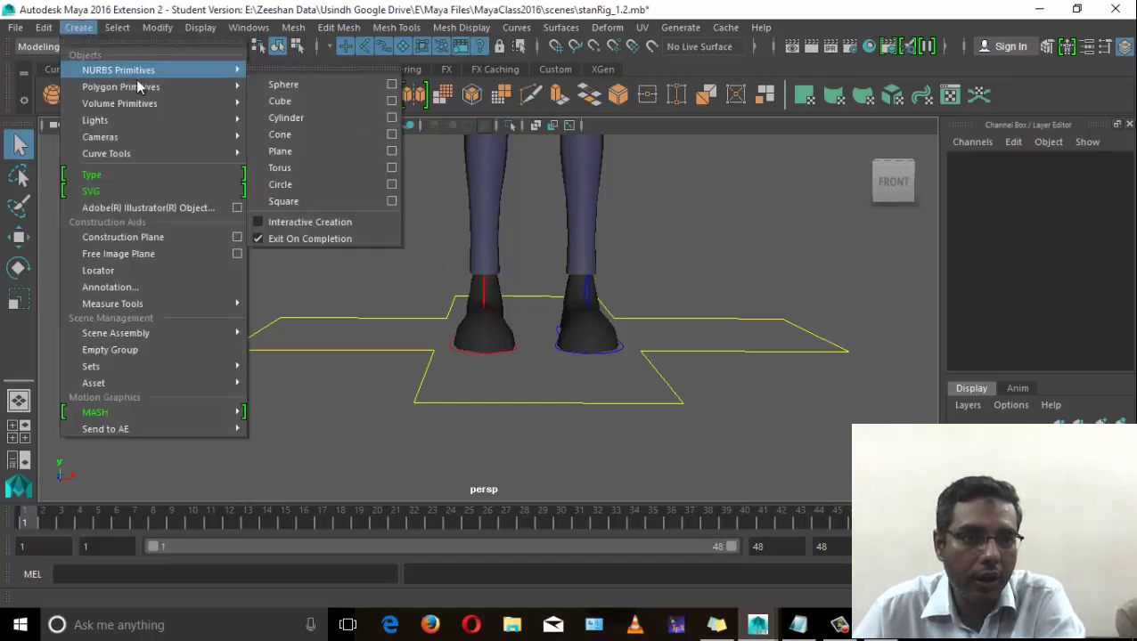
mouse_move(138, 86)
left_click(322, 306)
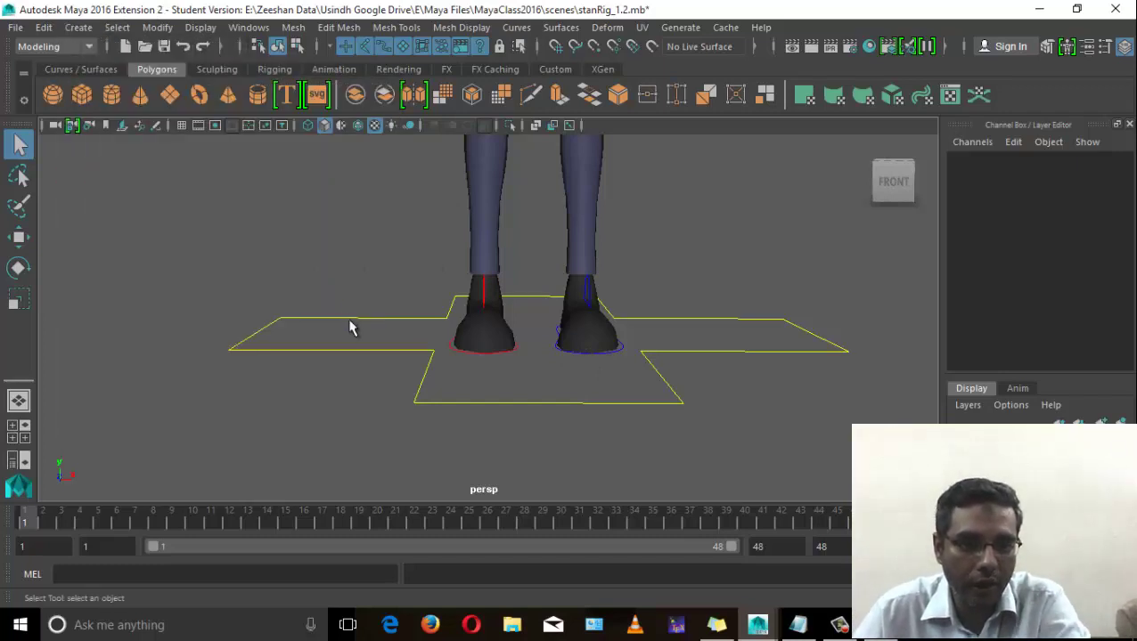
left_click(81, 94)
left_click_drag(634, 375, 419, 381, "alt")
left_click_drag(419, 382, 423, 237)
Move the box farther back from the character along Z to Translate Z -13.247.
left_click_drag(536, 379, 484, 405, "alt")
key("w")
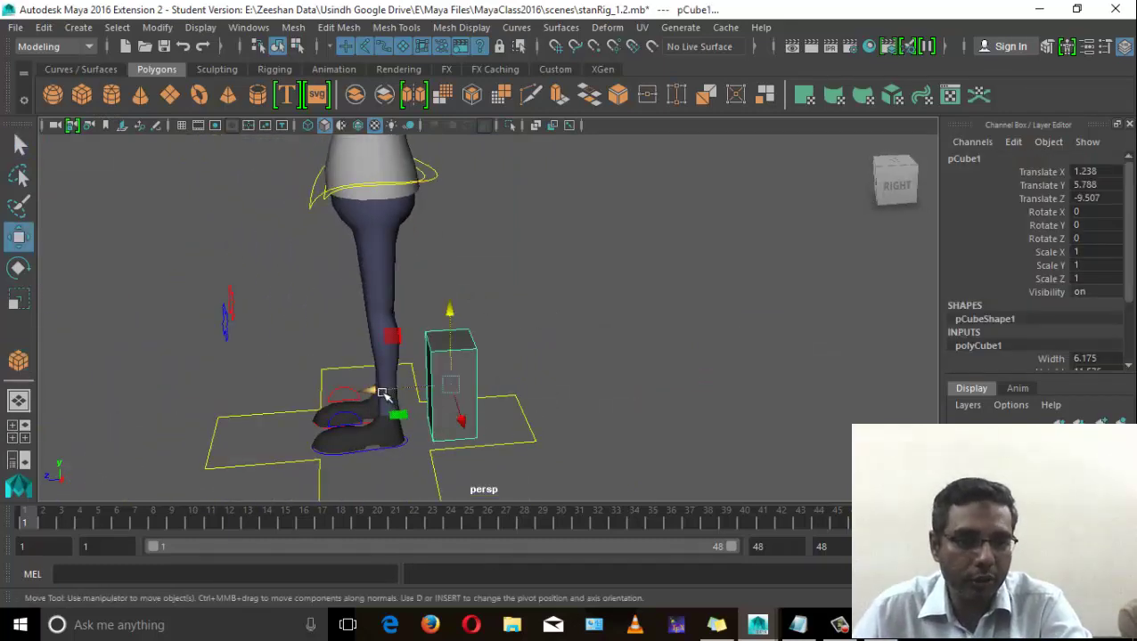
left_click_drag(383, 394, 407, 393)
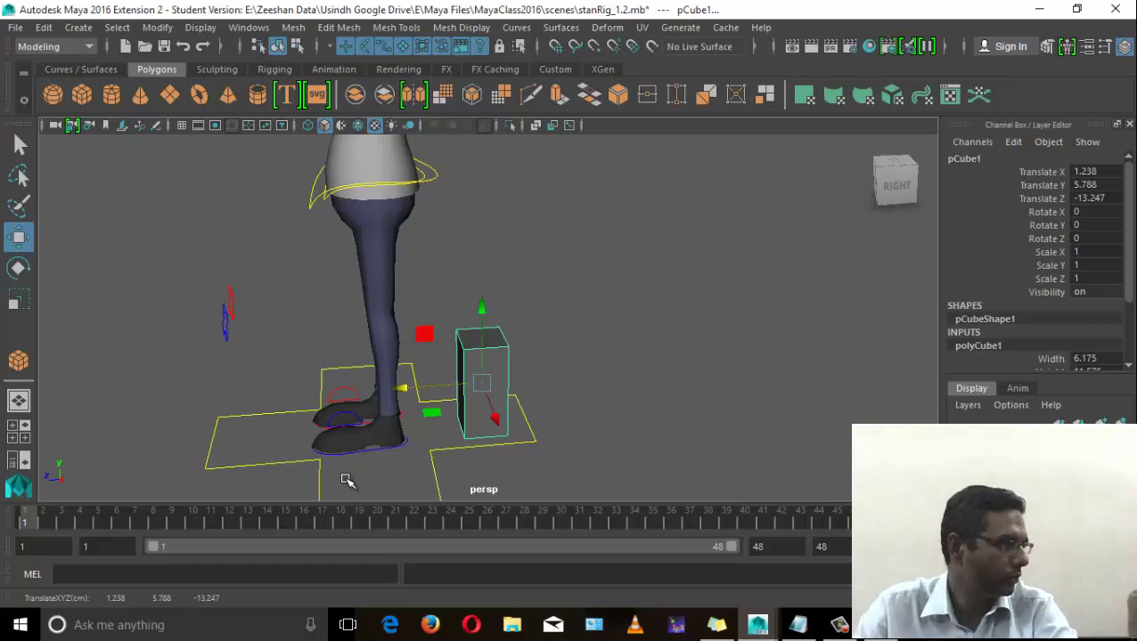
Examine the attributes of the left arm IKFK, left hand and left hand IKFK controls.
left_click_drag(277, 307, 389, 279, "alt")
middle_click_drag(390, 280, 360, 381, "alt")
right_click_drag(360, 382, 444, 278, "alt")
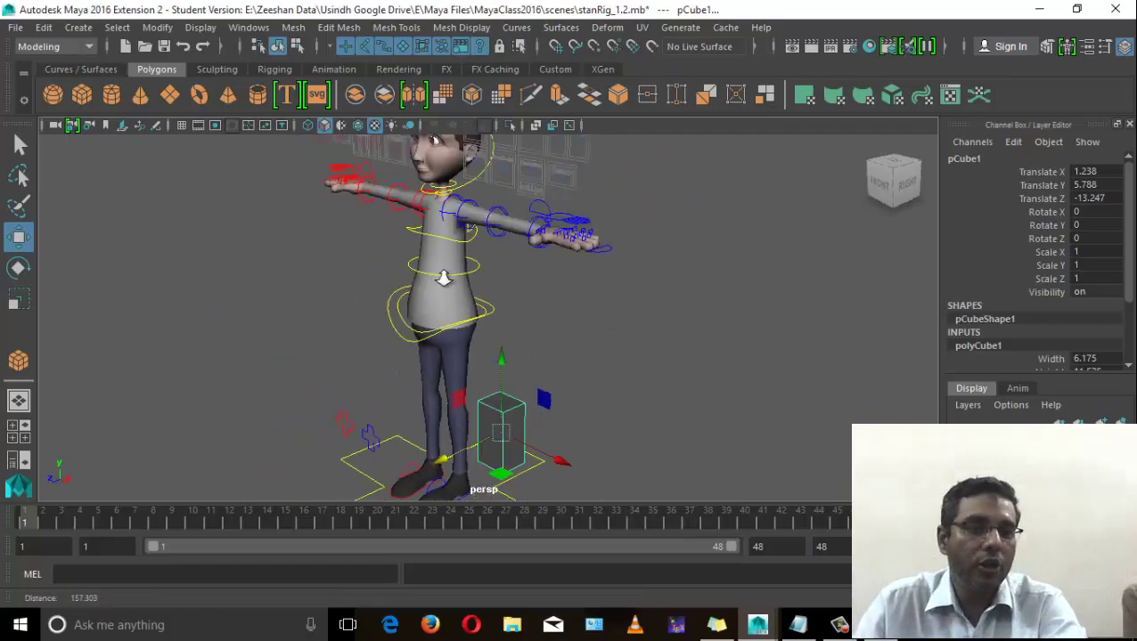
left_click_drag(444, 278, 553, 261, "alt")
left_click_drag(523, 353, 431, 317, "alt")
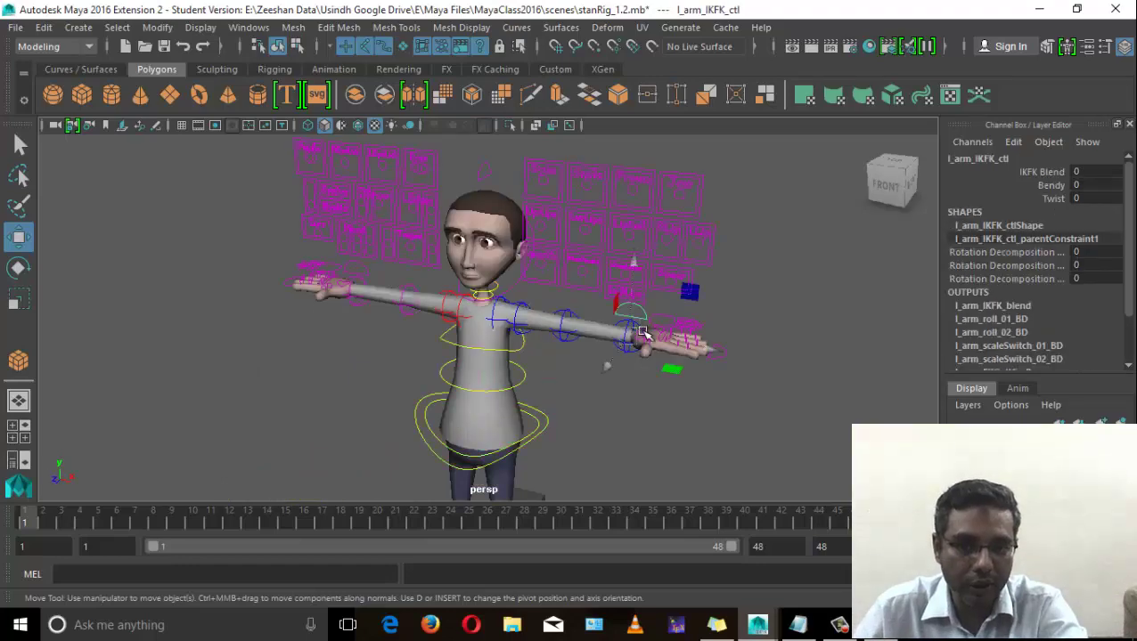
left_click_drag(630, 351, 413, 317, "alt")
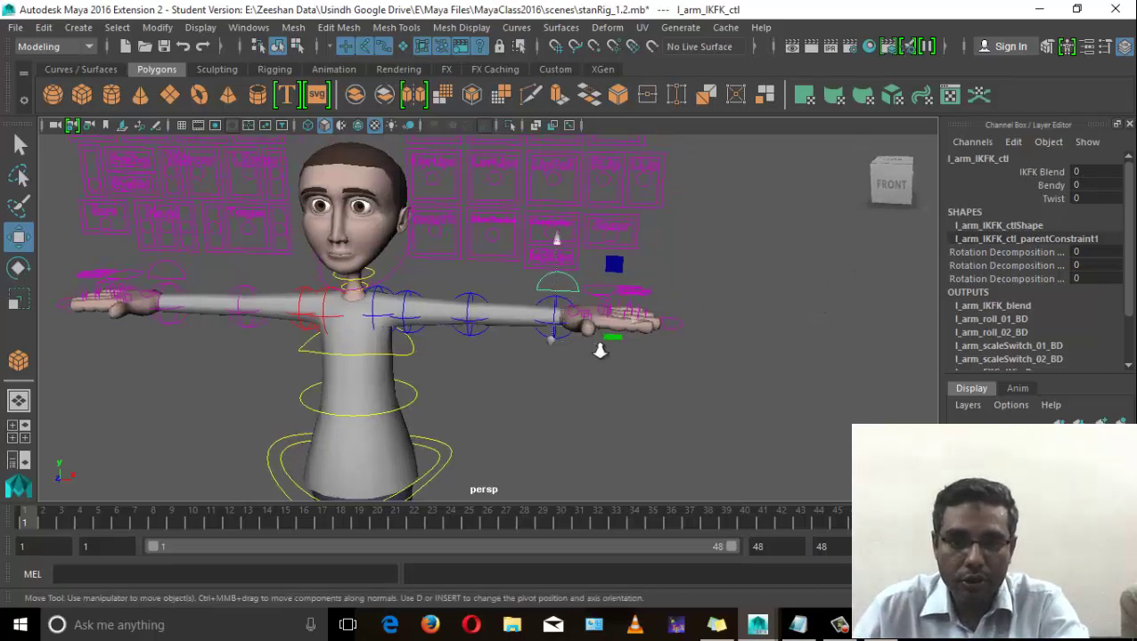
scroll(650, 267, "up", 3)
left_click(648, 296)
left_click_drag(648, 296, 695, 325, "alt")
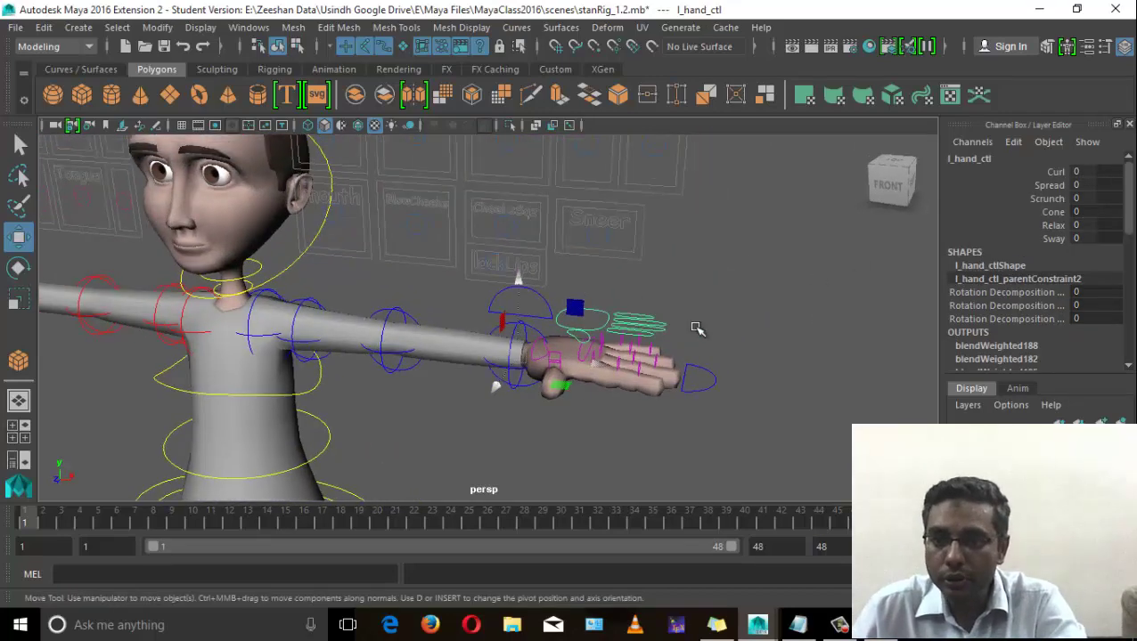
left_click(718, 388)
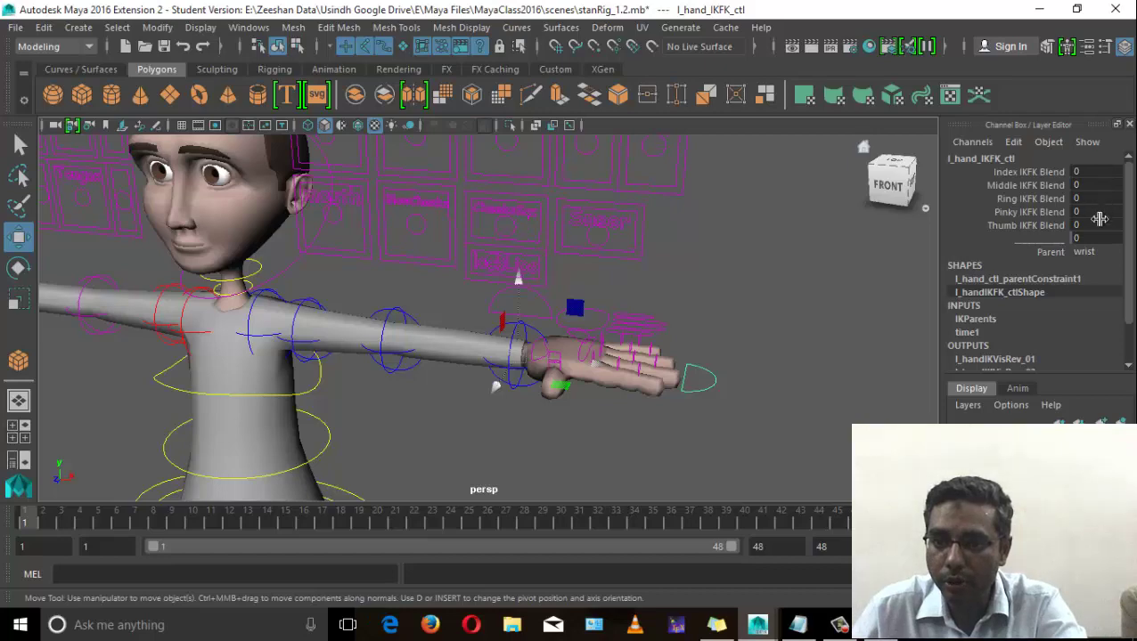
Select the master control around the character's feet and review its rig and appearance attributes.
left_click_drag(470, 446, 609, 448, "alt")
right_click_drag(609, 448, 560, 416, "alt")
middle_click_drag(559, 416, 532, 301, "alt")
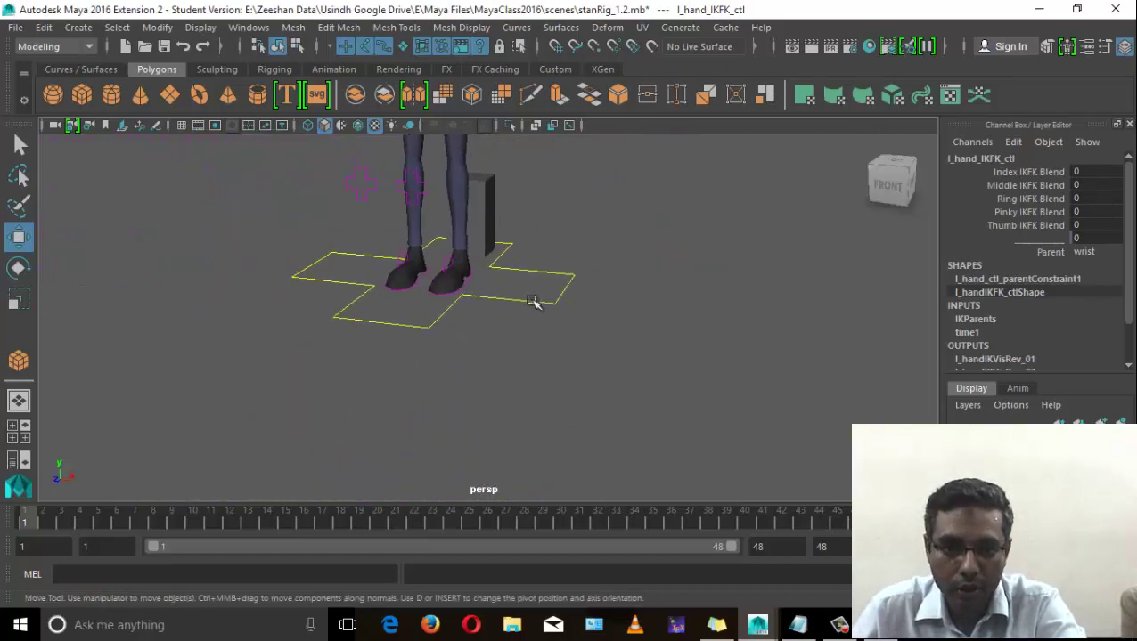
left_click(530, 300)
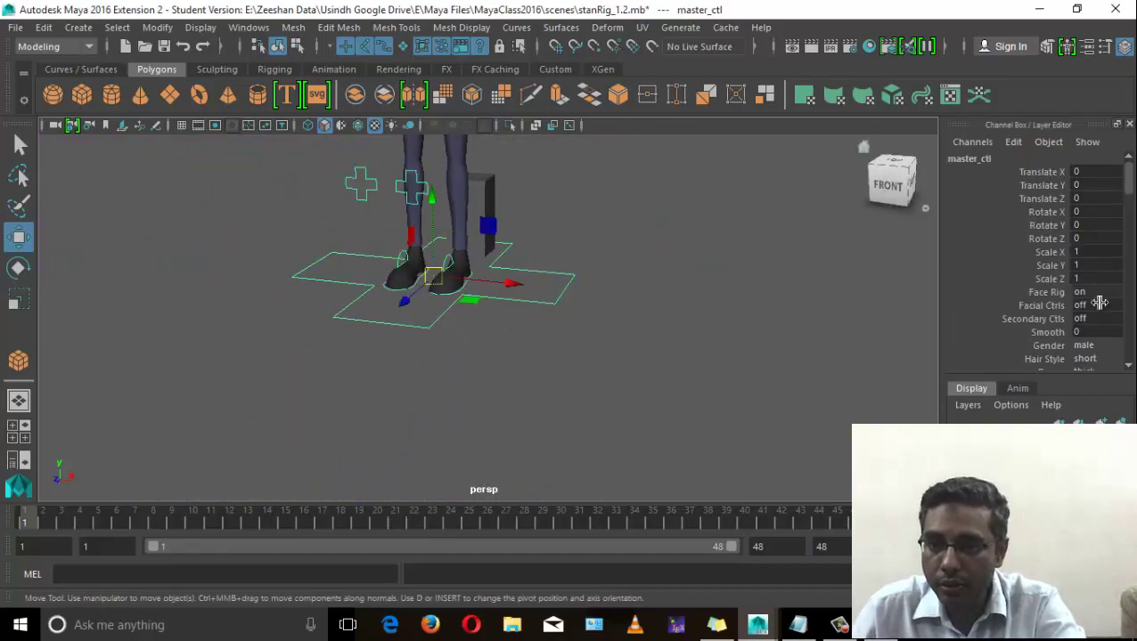
scroll(1073, 321, "down", 1)
scroll(1078, 322, "down", 2)
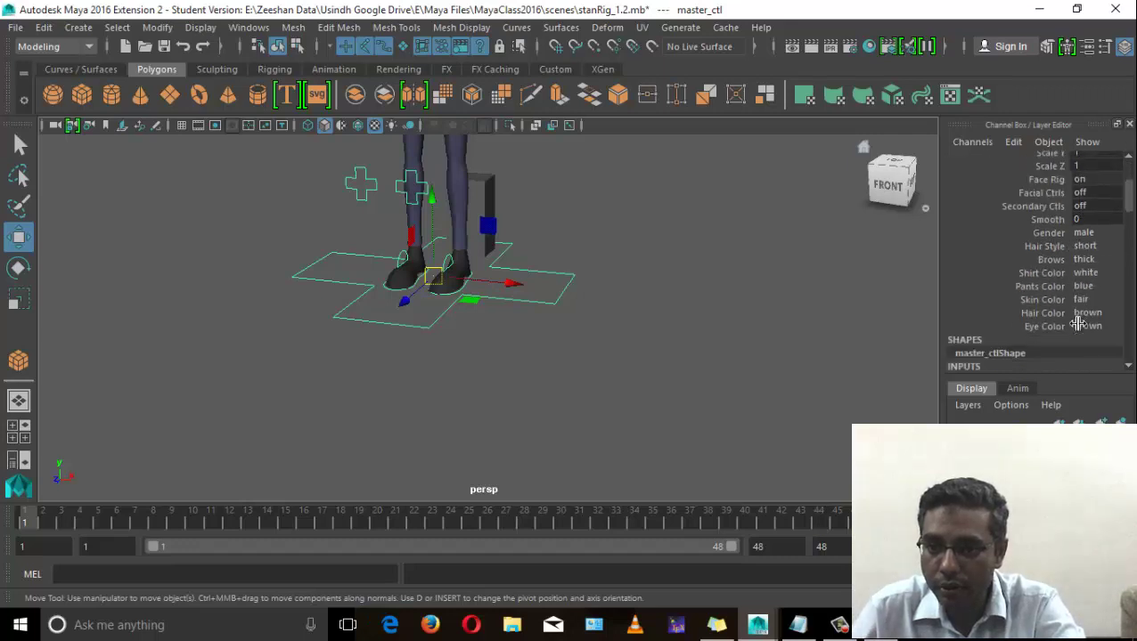
scroll(1047, 303, "down", 2)
scroll(1040, 279, "up", 2)
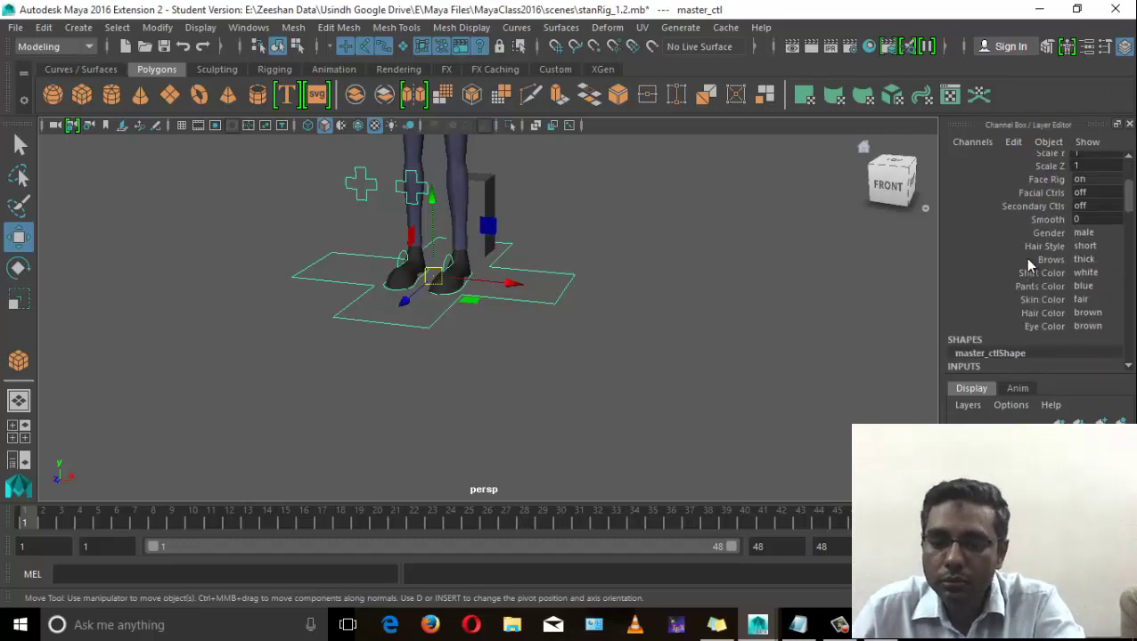
Lower the system volume and mute the sound.
key("XF86AudioLowerVolume")
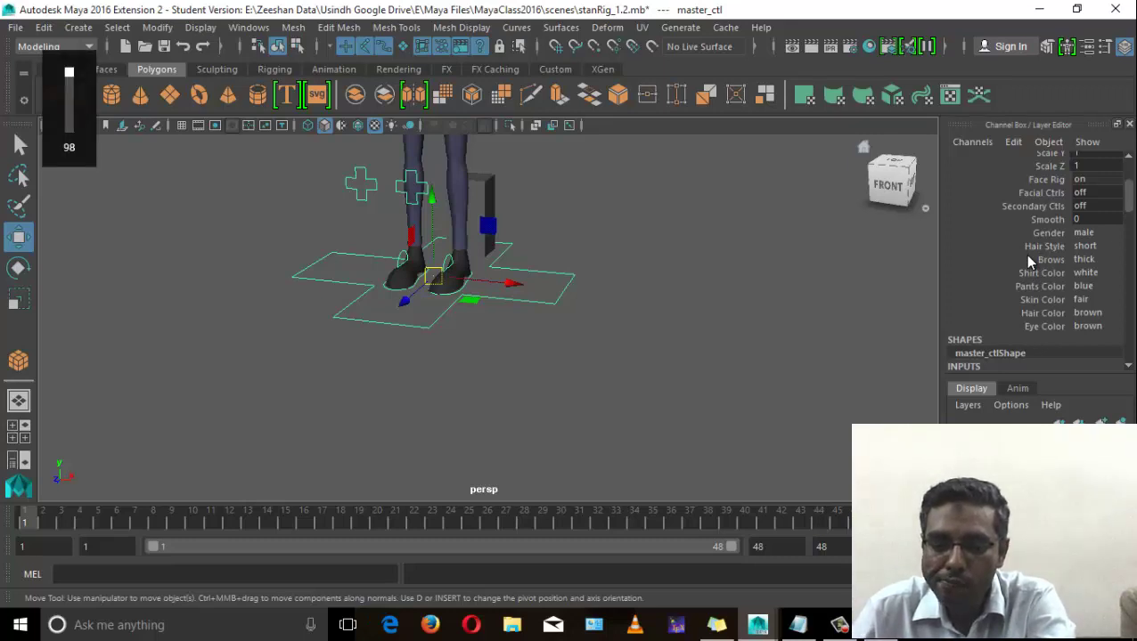
key("XF86AudioMute")
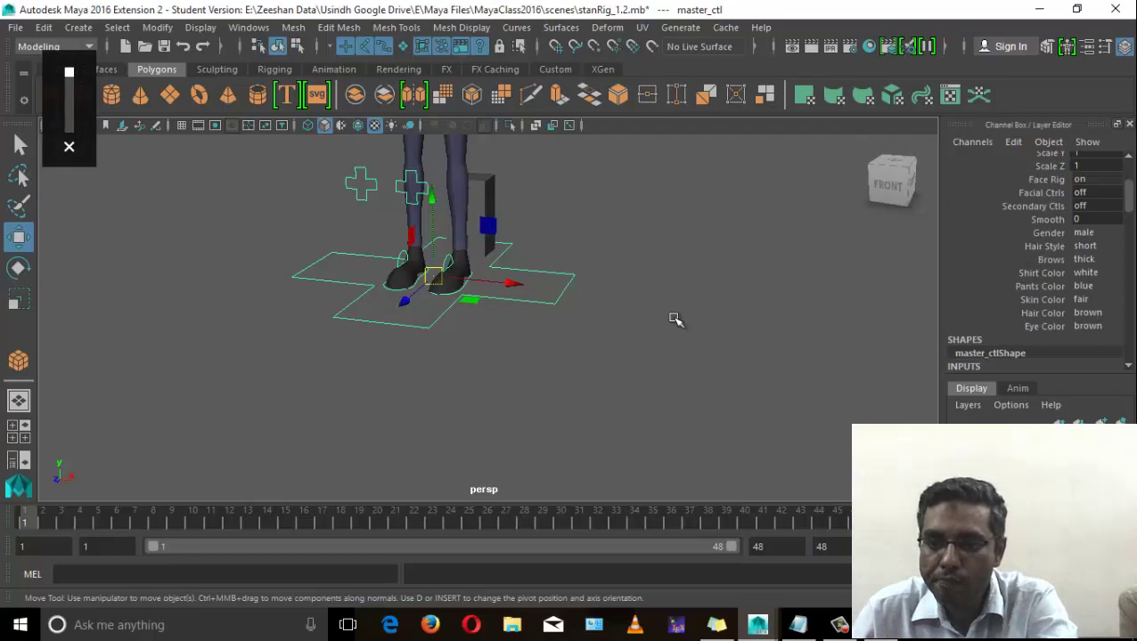
Examine the rig's master, hips and left wrist controls and their available attributes.
left_click_drag(416, 332, 561, 317, "alt")
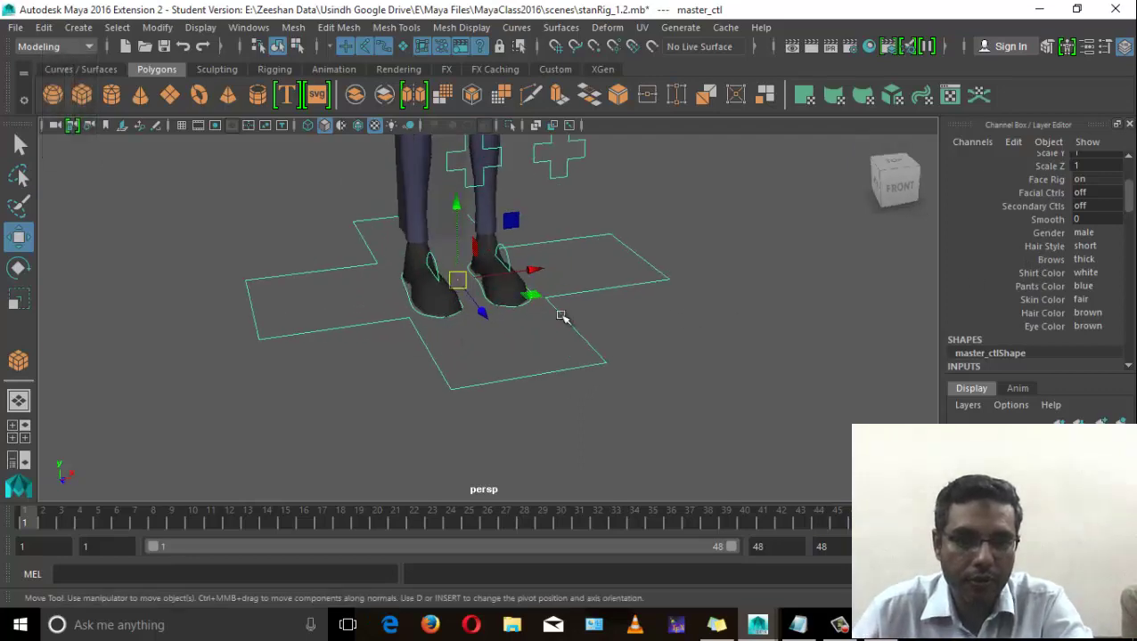
key("super")
key("super")
scroll(623, 294, "up", 2)
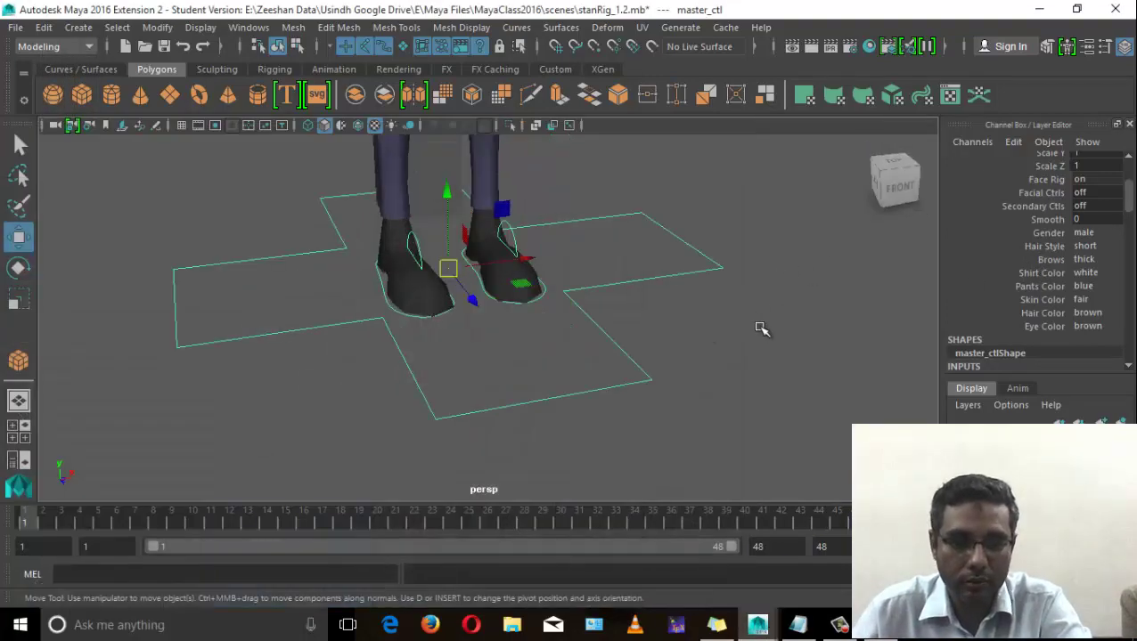
left_click_drag(762, 330, 563, 439, "alt")
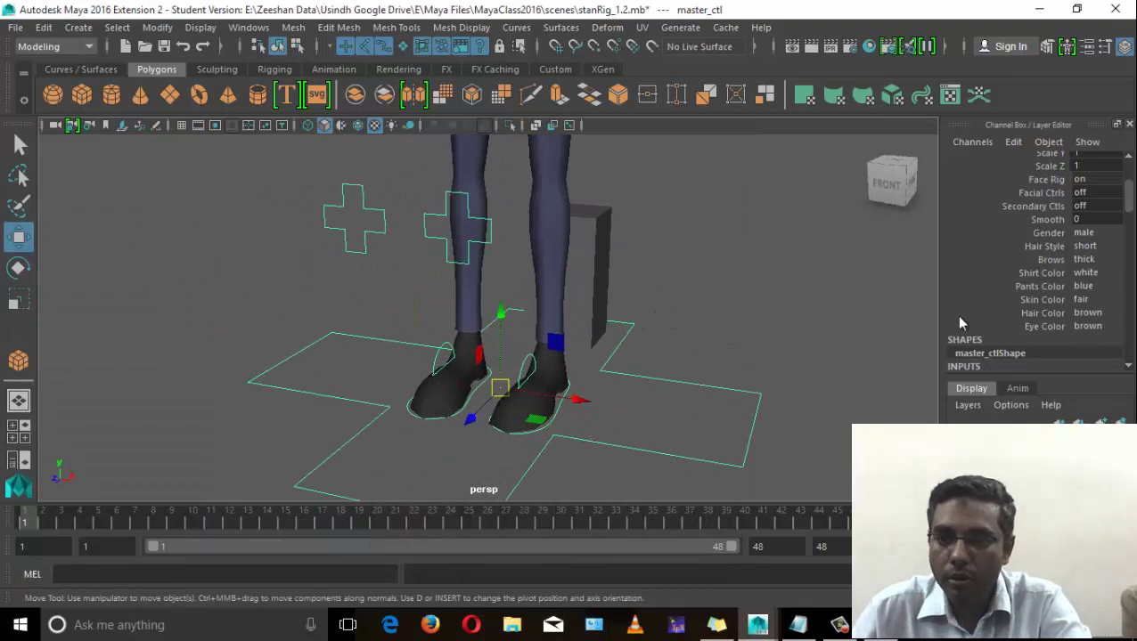
scroll(1079, 281, "up", 3)
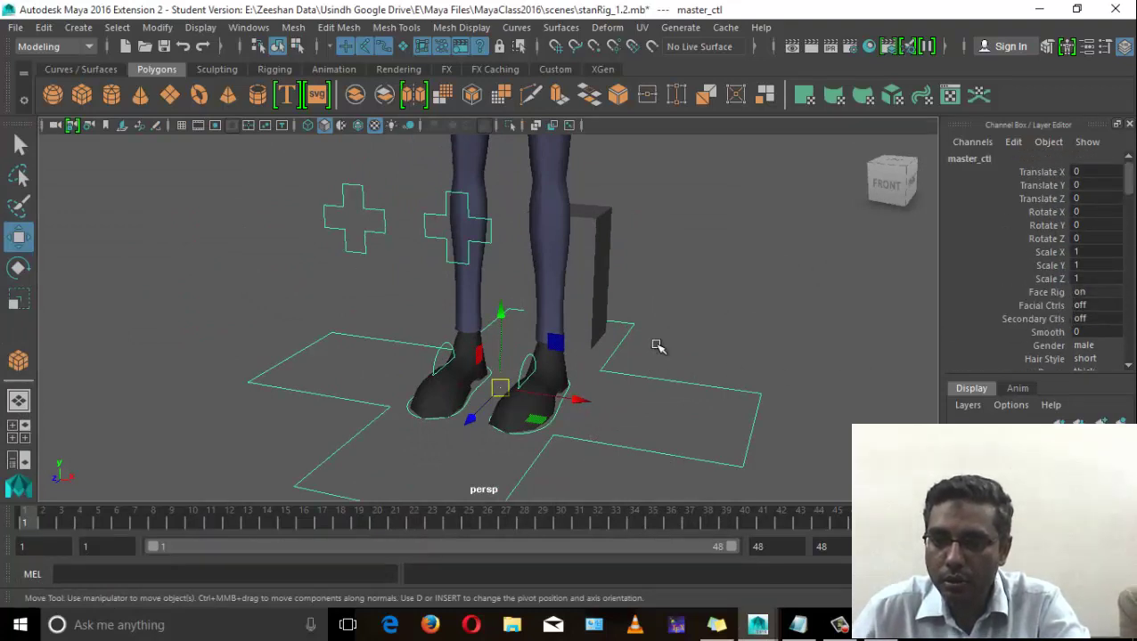
middle_click_drag(655, 342, 593, 367, "alt")
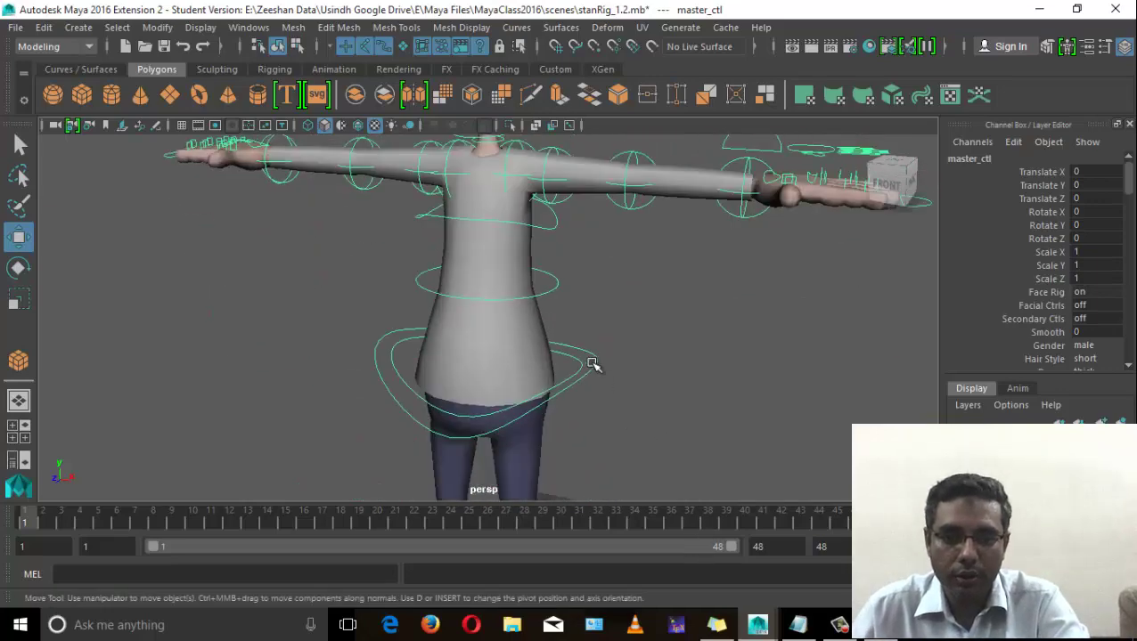
left_click(597, 357)
left_click(579, 362)
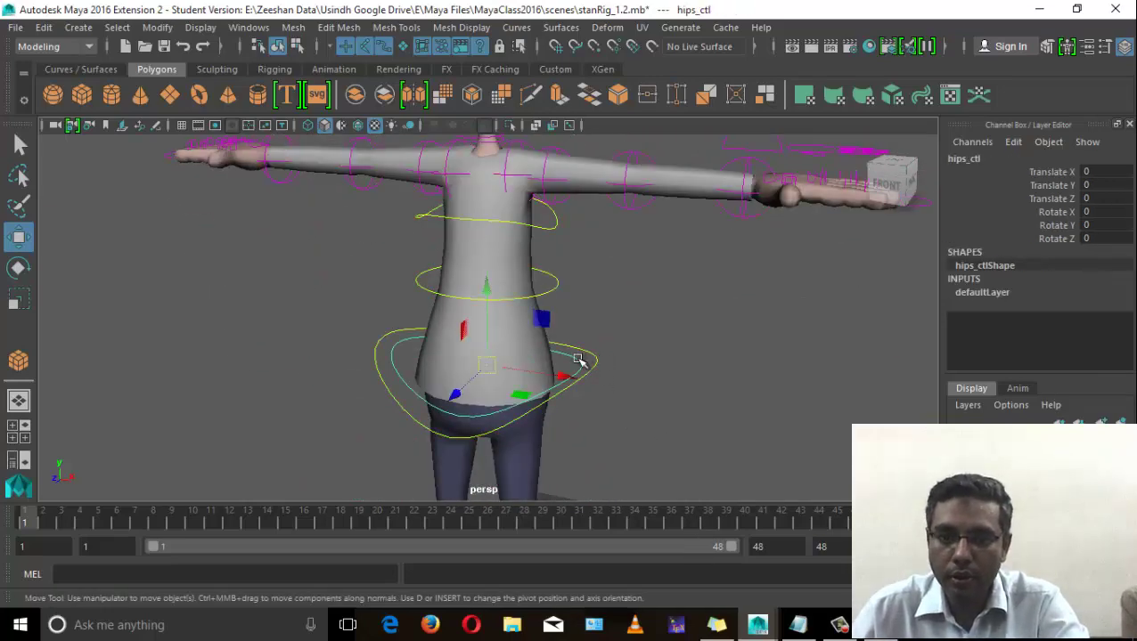
middle_click_drag(646, 308, 604, 351, "alt")
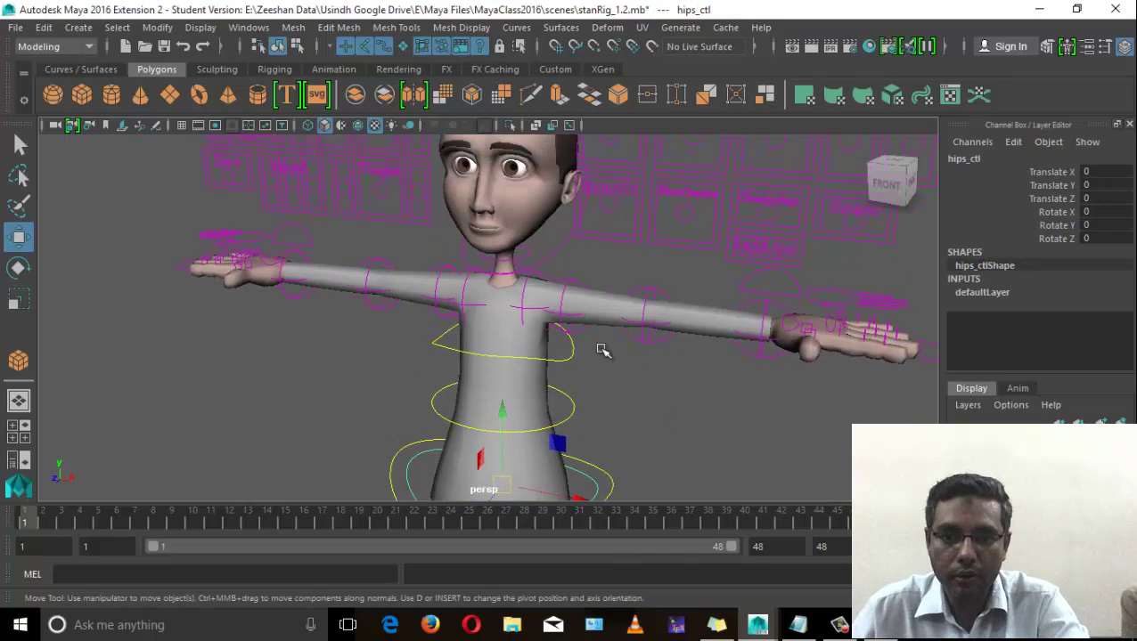
left_click(559, 311)
left_click(777, 357)
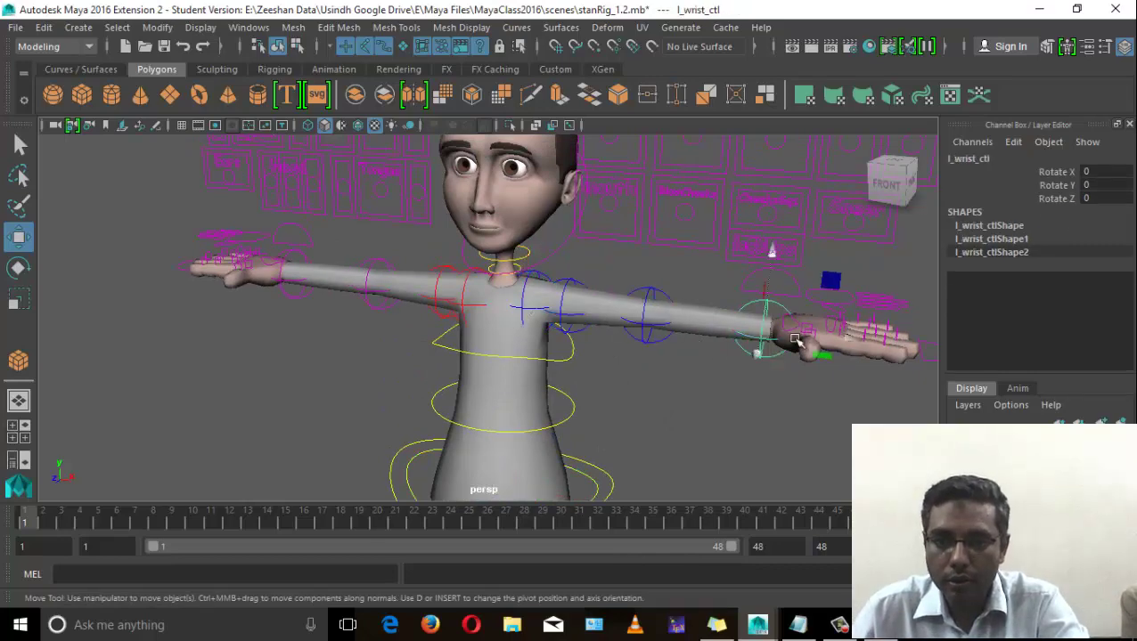
Select the left arm IKFK control above the wrist and set its IKFK Blend to 1.
left_click_drag(797, 342, 792, 374, "alt")
key("q")
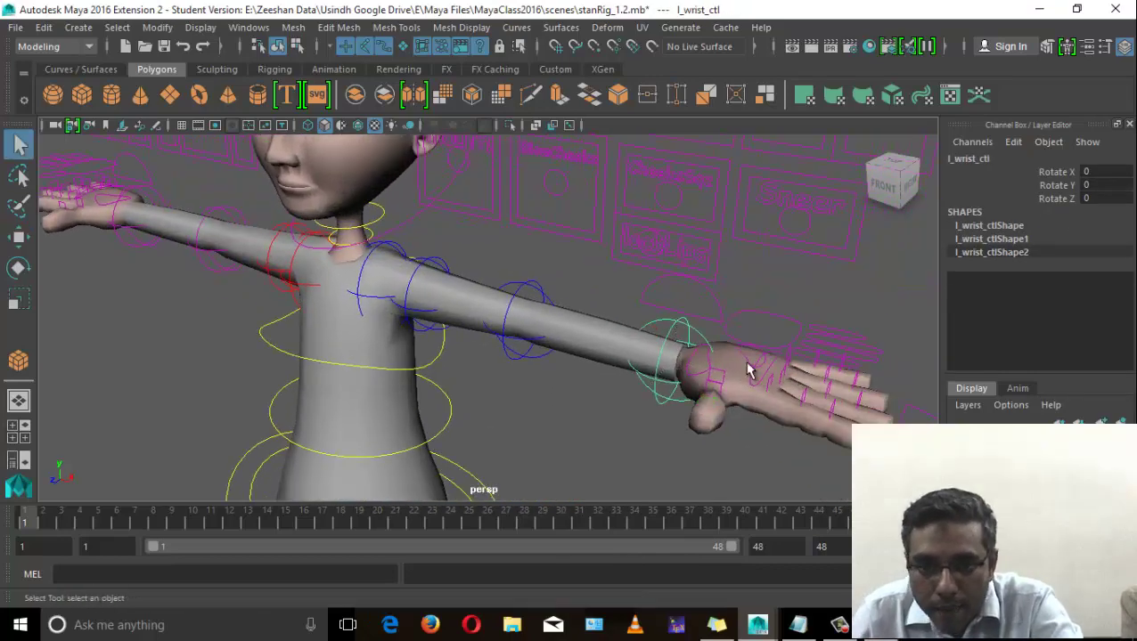
left_click(747, 368)
left_click(720, 328)
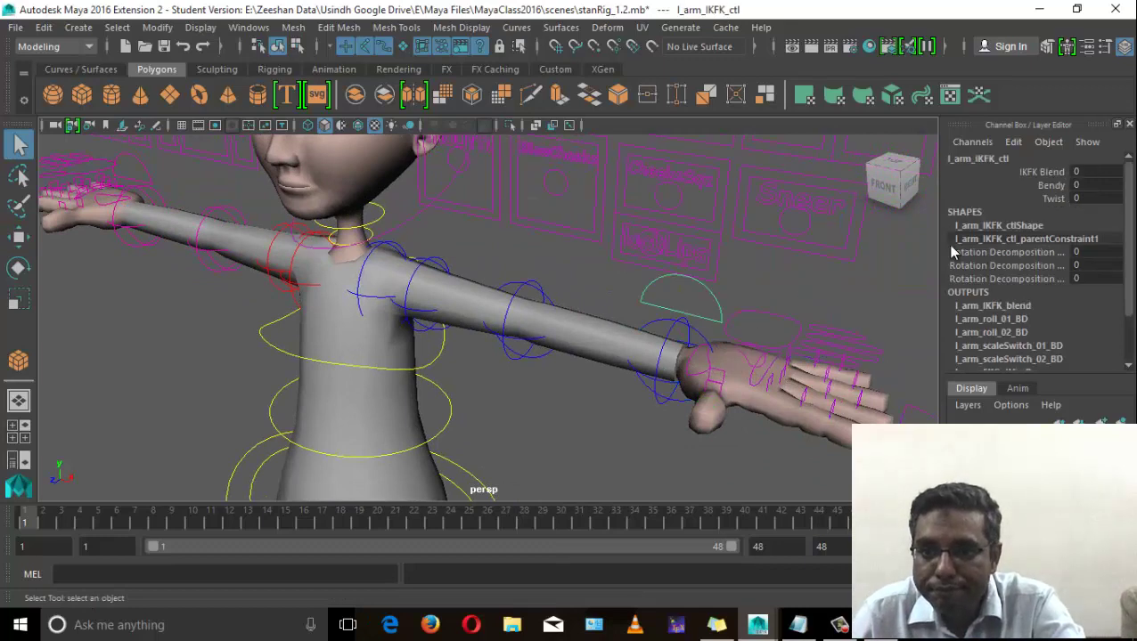
double_click(1087, 172)
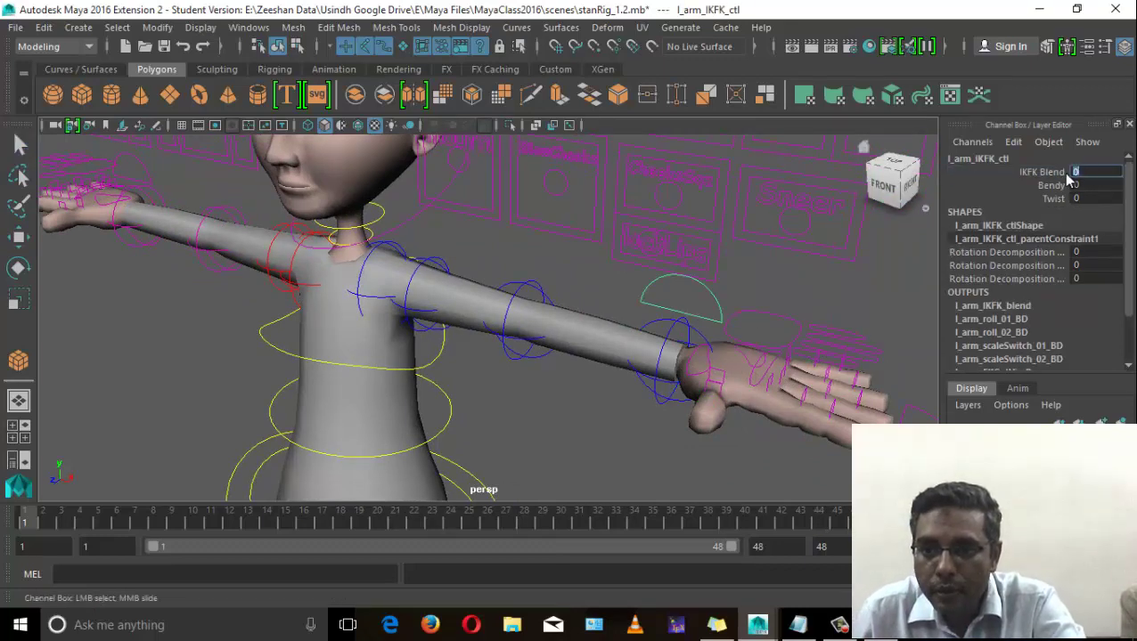
left_click(1030, 228)
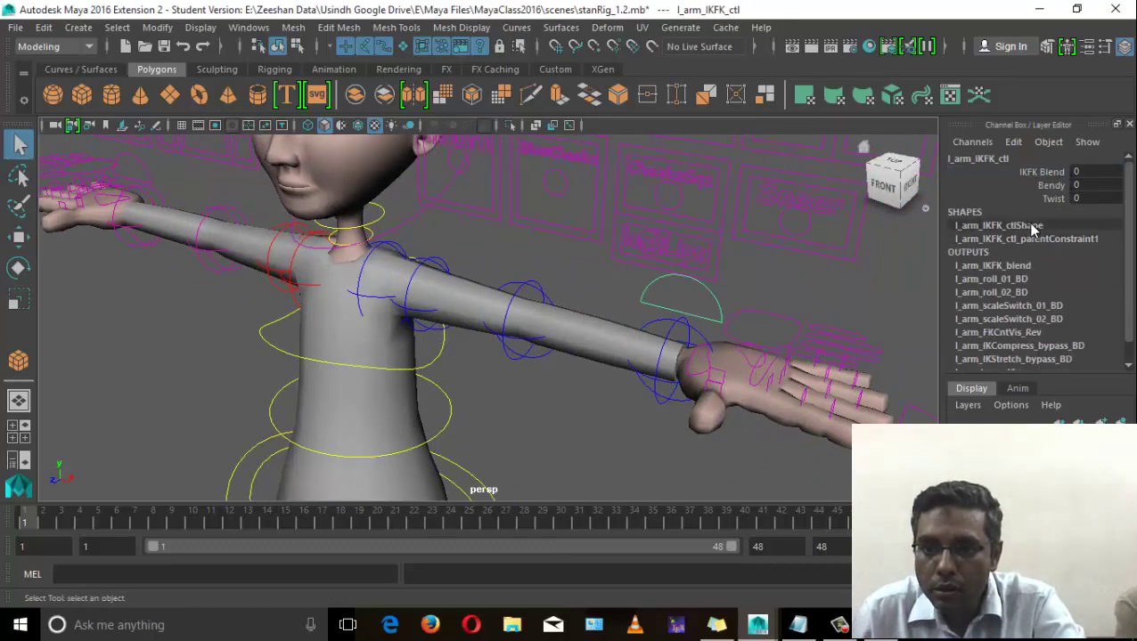
left_click(1030, 236)
left_click(1038, 171)
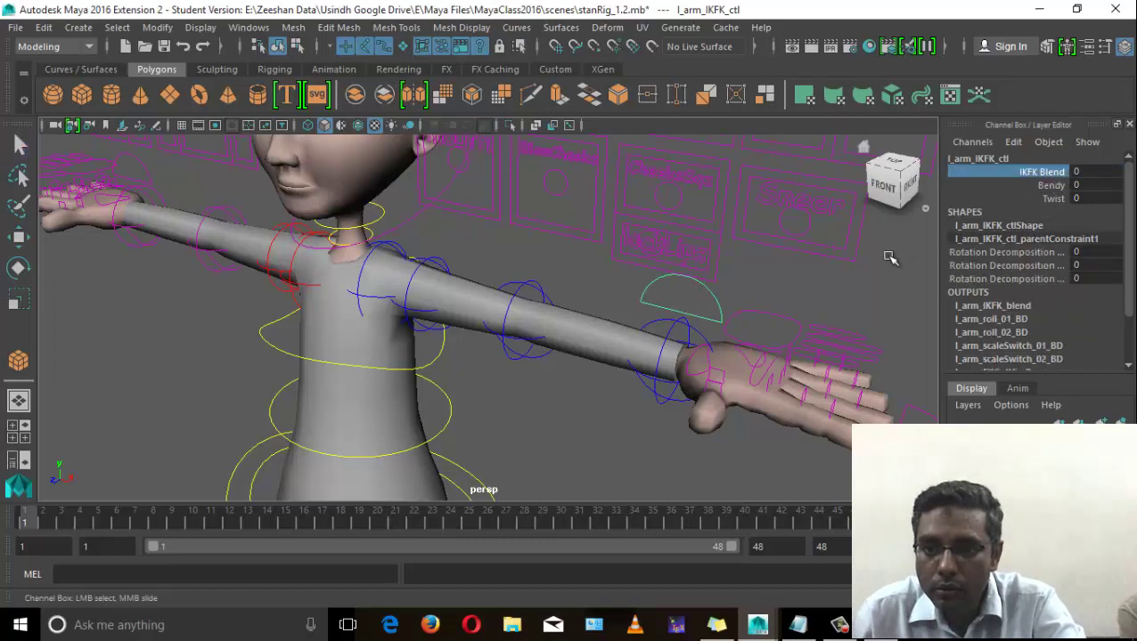
middle_click_drag(888, 254, 1012, 272)
Select the right arm IKFK control and set its IKFK Blend to 1.
right_click_drag(678, 409, 569, 442, "alt")
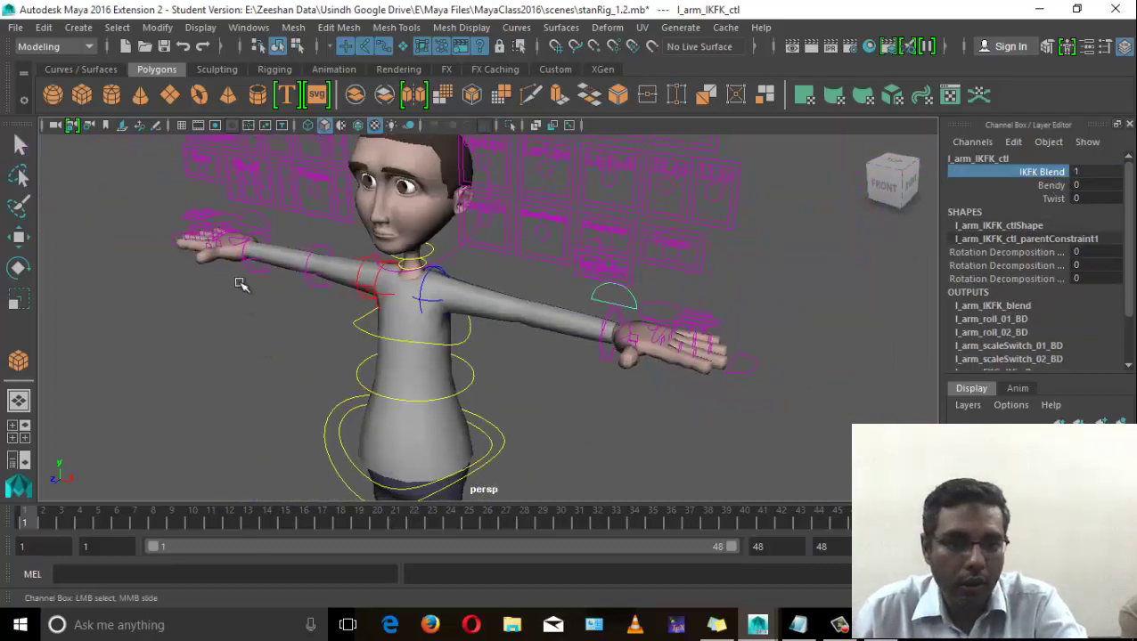
left_click(257, 225)
left_click(1024, 172)
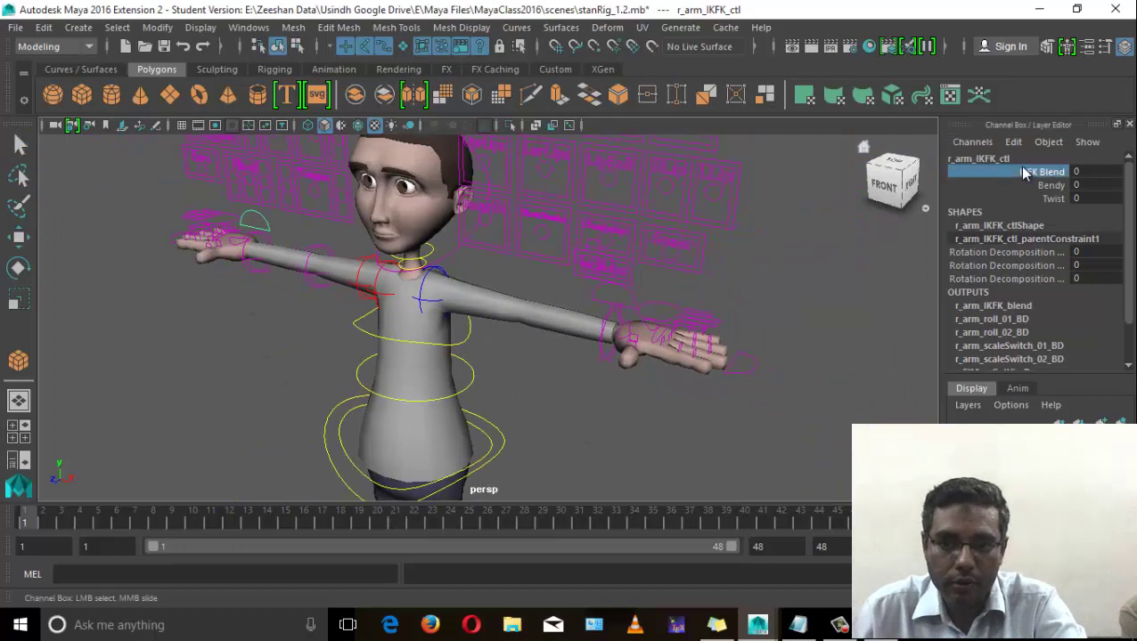
middle_click_drag(579, 322, 669, 313)
Try moving the left arm's IK wrist control, and undo the move.
left_click_drag(419, 375, 638, 300, "alt")
left_click(718, 318)
key("w")
left_click_drag(718, 307, 644, 357)
key("ctrl+z")
key("ctrl+z")
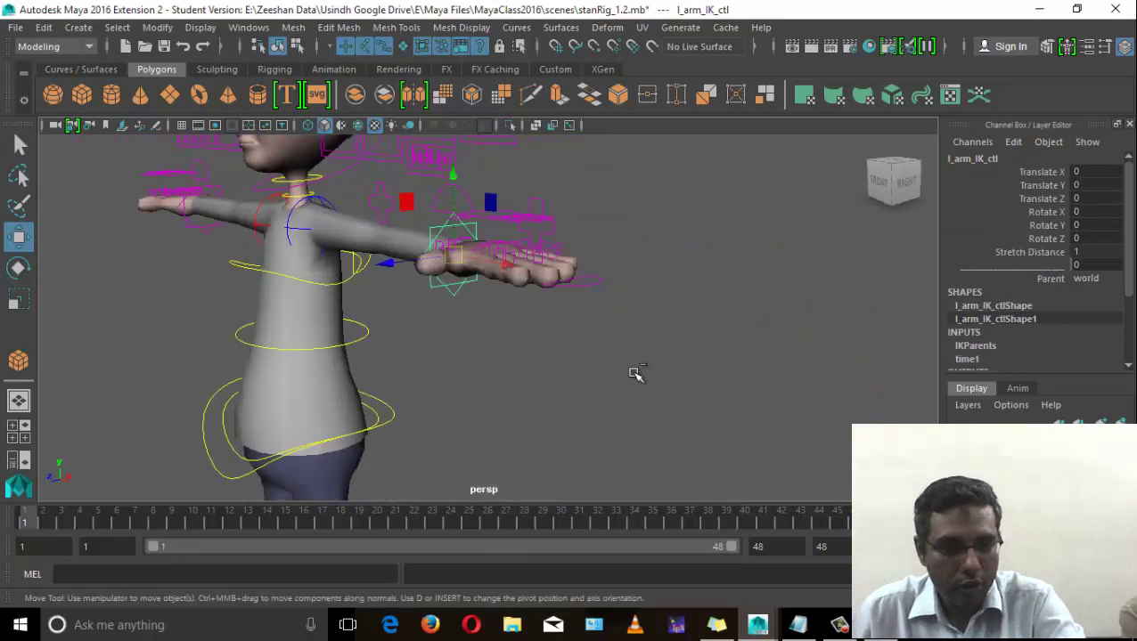
key("ctrl+z")
key("ctrl+z")
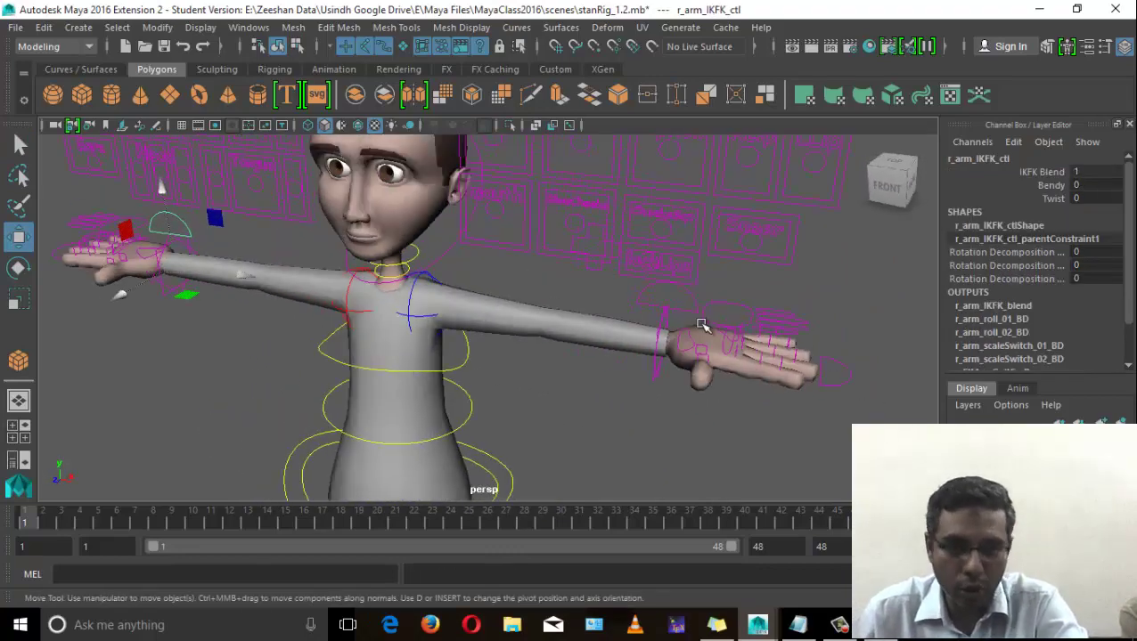
Switch the left arm's IKFK Blend off and back to 1, and check the right arm's IKFK Blend.
left_click(1037, 175)
middle_click_drag(808, 245, 677, 270)
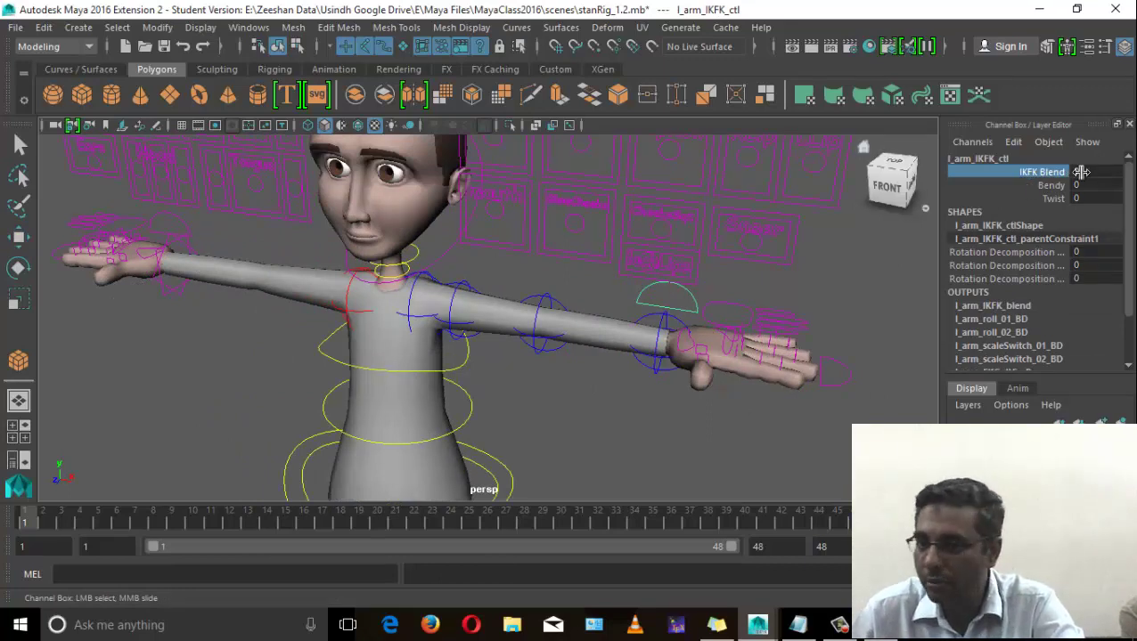
middle_click_drag(736, 280, 745, 284)
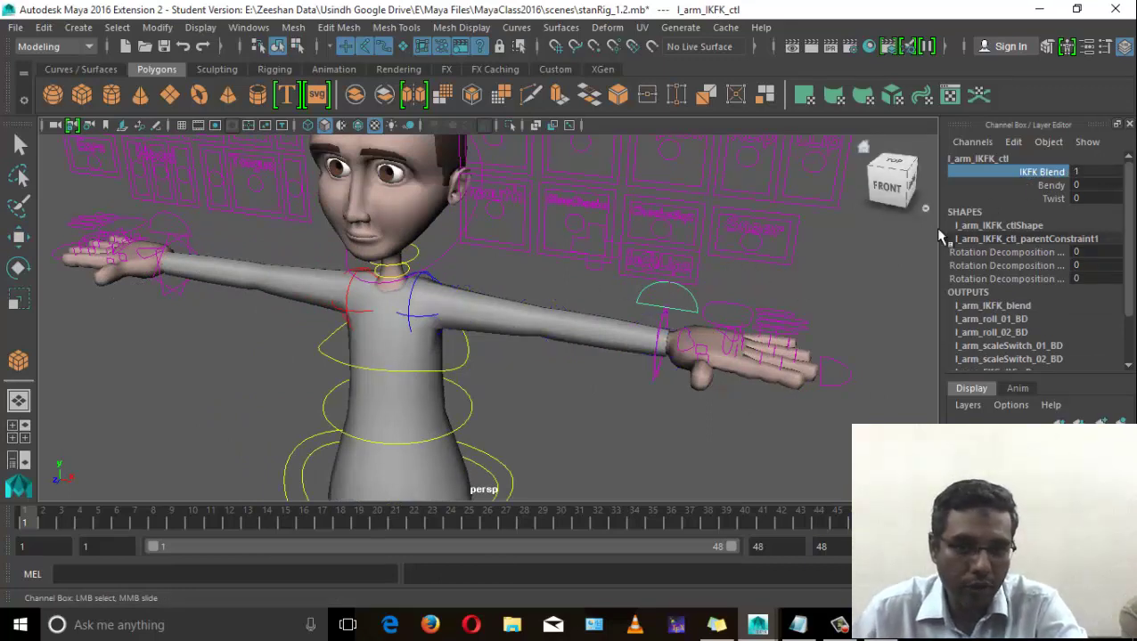
left_click(181, 227)
key("w")
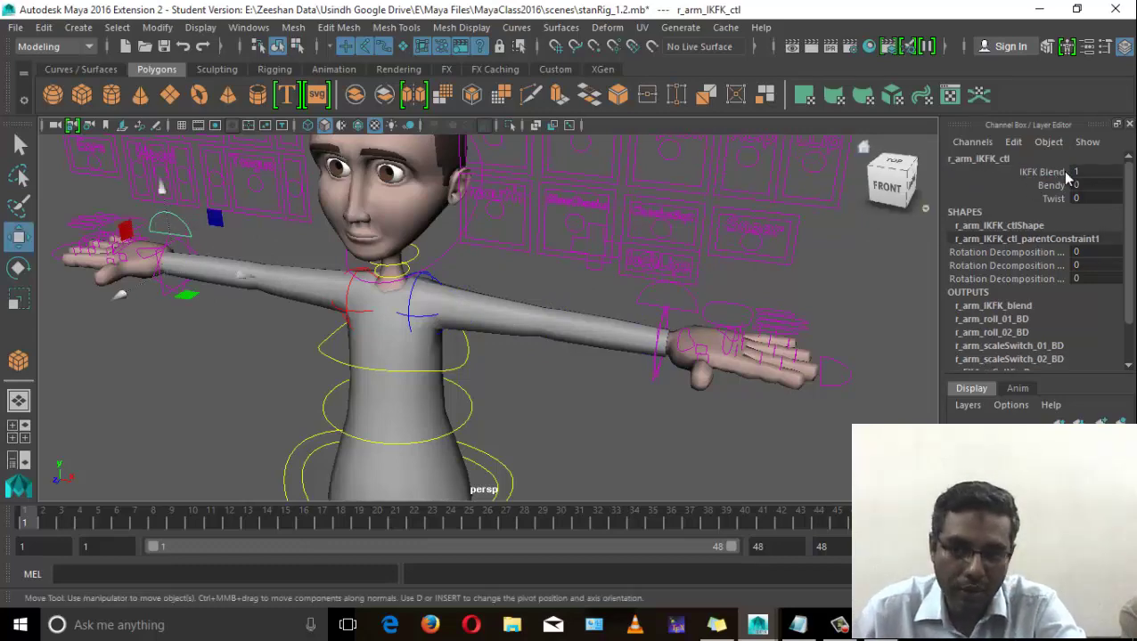
Select the left arm's IK wrist control and move it down, inward and forward to about X -9.5, Y -7.6, Z 6.3.
right_click_drag(545, 347, 654, 381, "alt")
left_click_drag(629, 387, 617, 400, "alt")
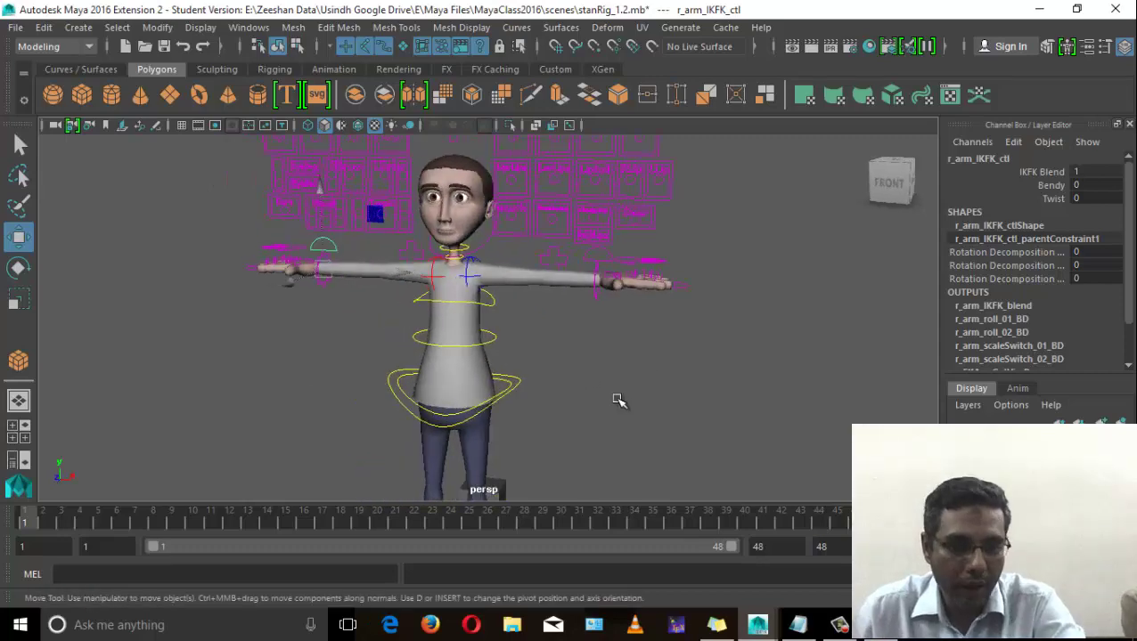
middle_click_drag(575, 388, 578, 365, "alt")
left_click_drag(655, 238, 661, 240, "alt")
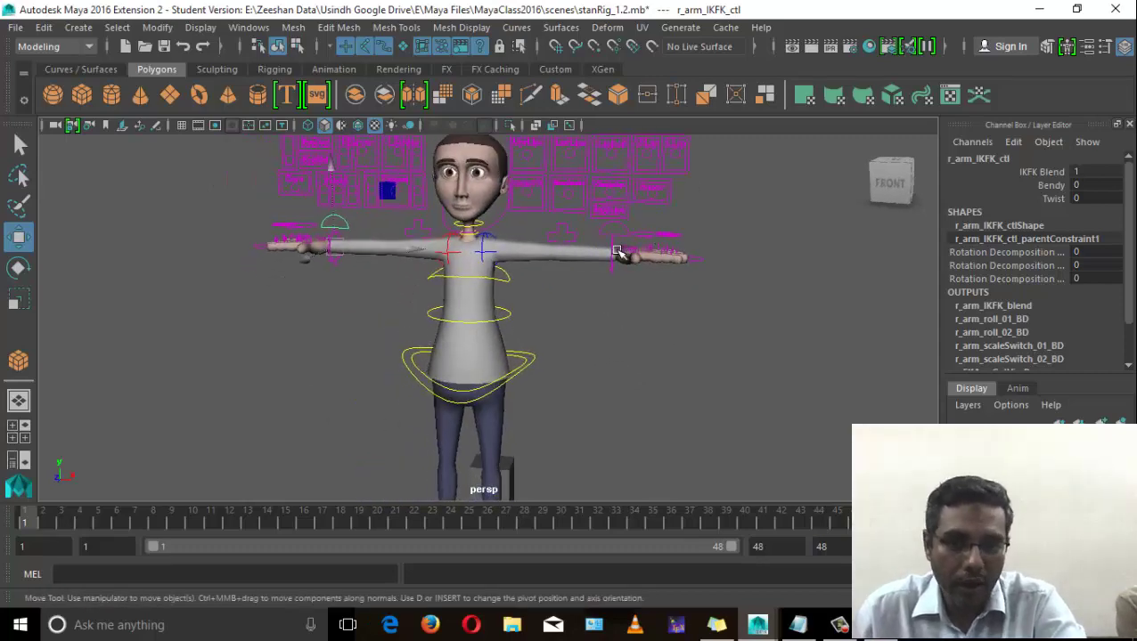
left_click(613, 260)
right_click_drag(614, 285, 783, 307, "alt")
mouse_move(783, 307)
left_mouse_down("alt")
mouse_move(757, 330)
mouse_move(788, 307)
left_mouse_up("alt")
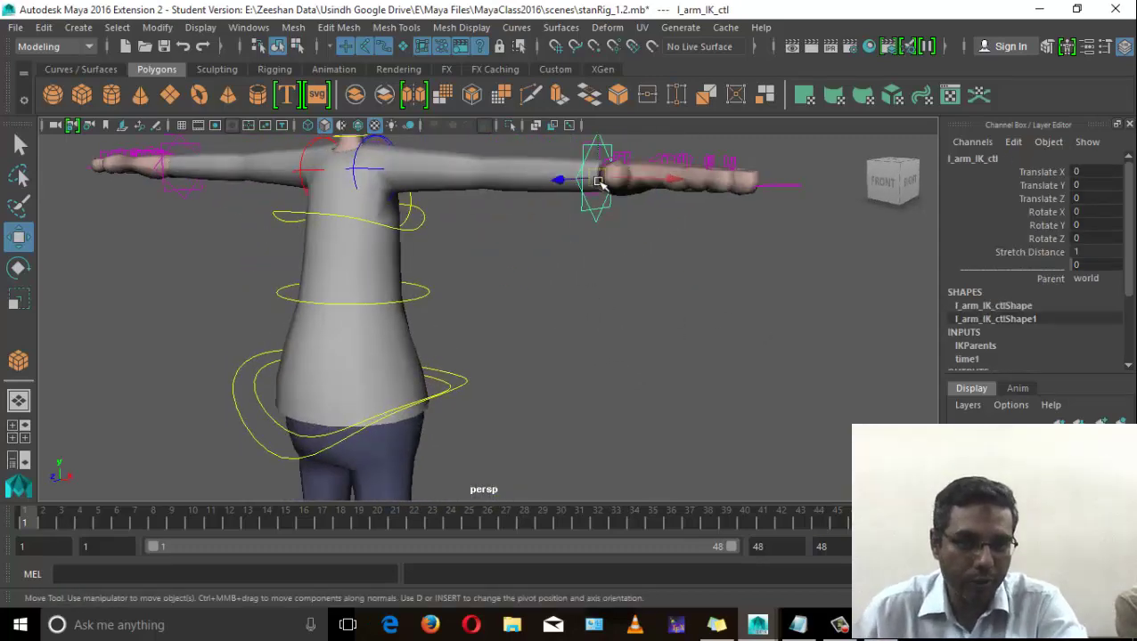
left_click_drag(597, 182, 428, 243)
left_click_drag(441, 343, 672, 310, "alt")
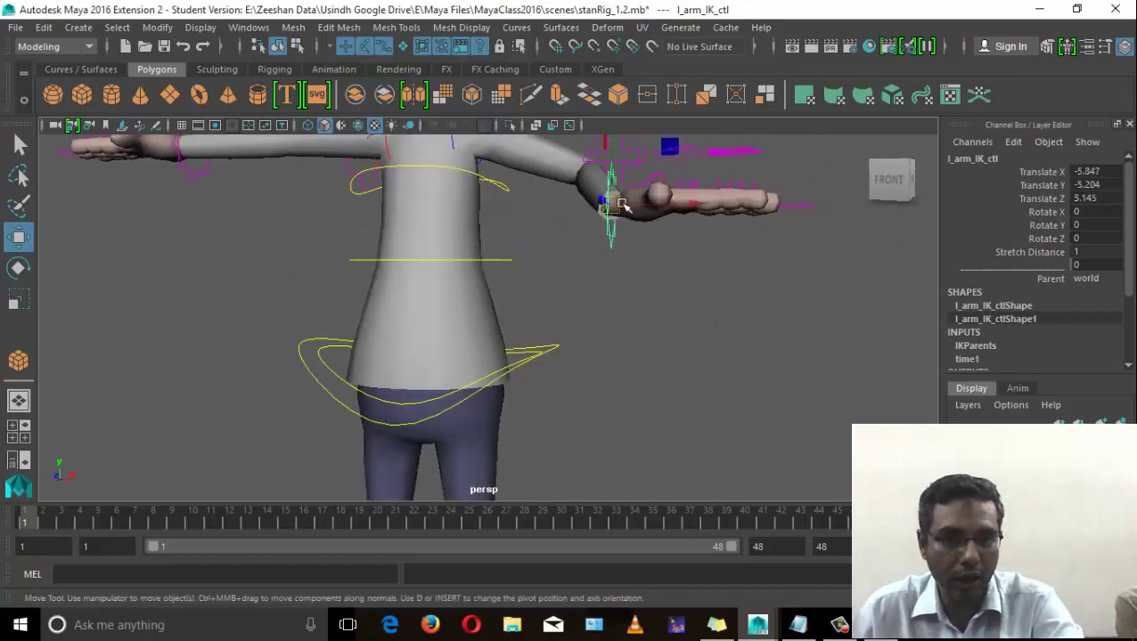
mouse_move(616, 204)
left_mouse_down()
mouse_move(557, 242)
mouse_move(604, 188)
left_mouse_up()
Rotate the left wrist control to about -111.5 degrees in Z and -67 degrees in Y so the hand points downward.
key("e")
left_click_drag(622, 228, 389, 331)
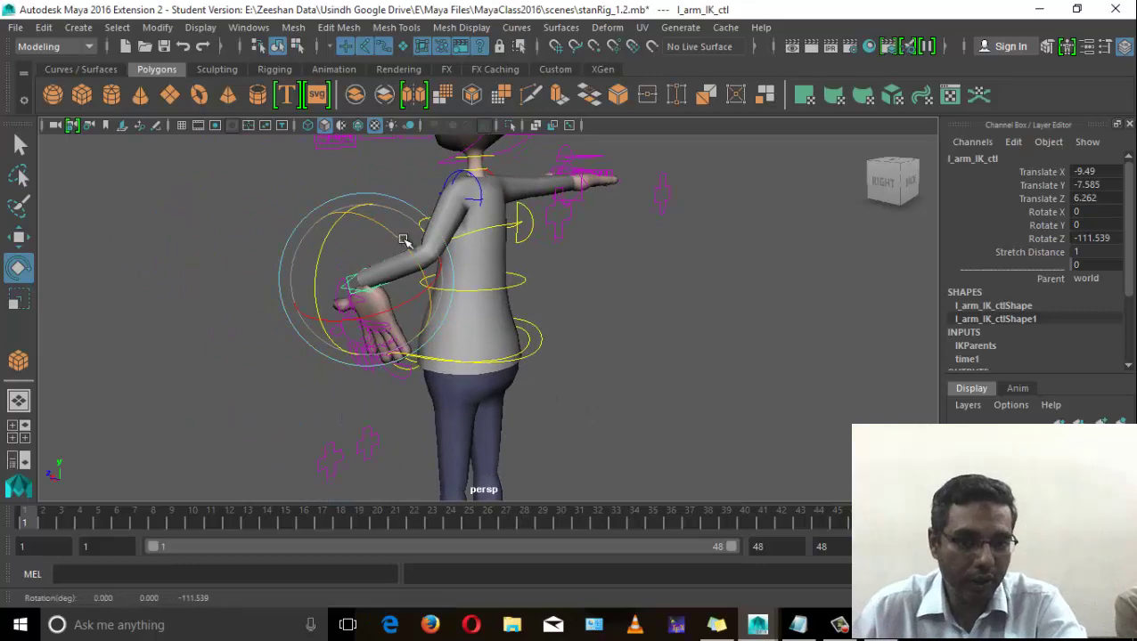
left_click_drag(393, 245, 359, 353)
Select the right arm's IK wrist control and lower the arm beside the body.
left_click(256, 290)
key("w")
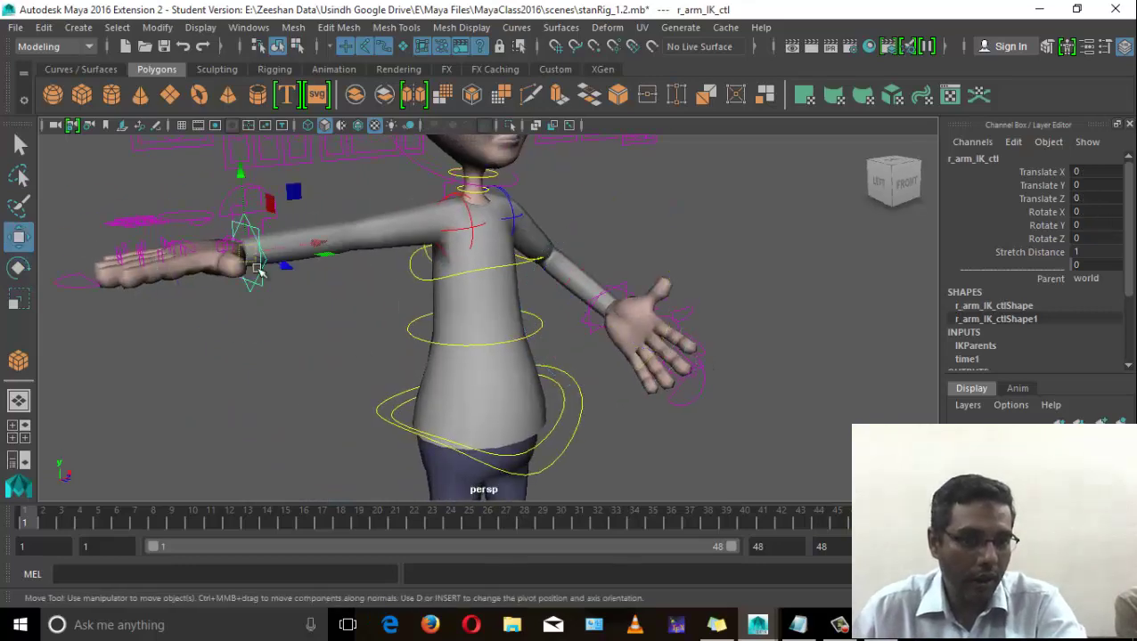
left_click_drag(249, 245, 190, 335)
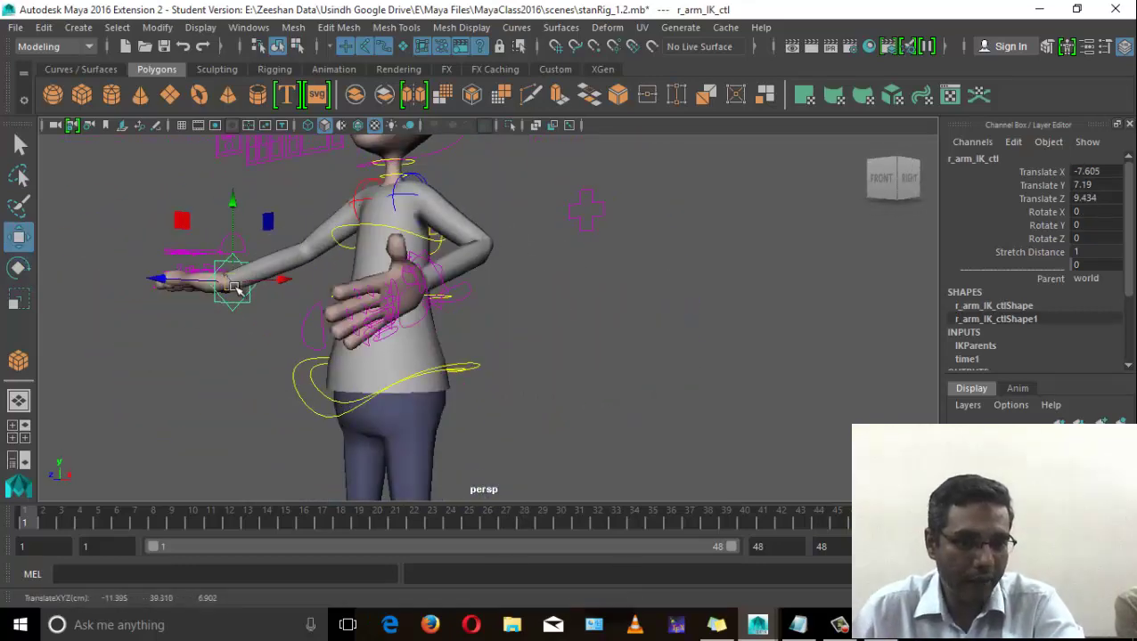
left_click_drag(224, 287, 356, 293)
left_click_drag(356, 294, 584, 392, "alt")
Rotate the right wrist control to about X -23.8, Y -40.4, Z 89.8 degrees and key it at frame 1.
key("e")
left_click_drag(646, 339, 492, 371)
key("w")
key("e")
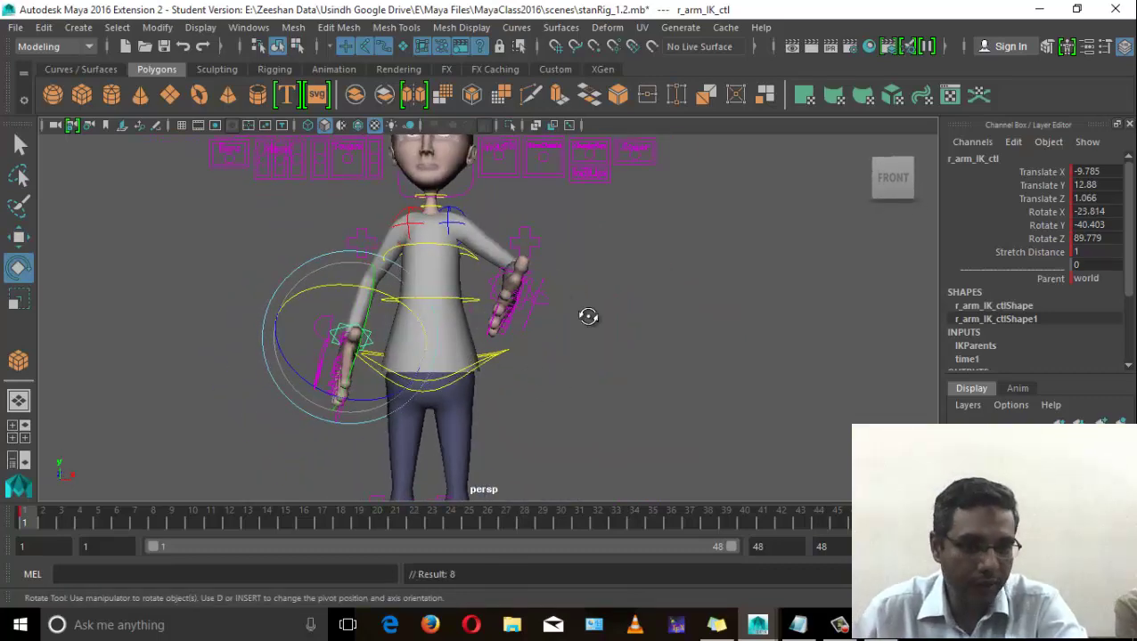
Key the left wrist control and the body and hip controls at frame 1.
left_click_drag(589, 317, 383, 397, "alt")
left_click(540, 306)
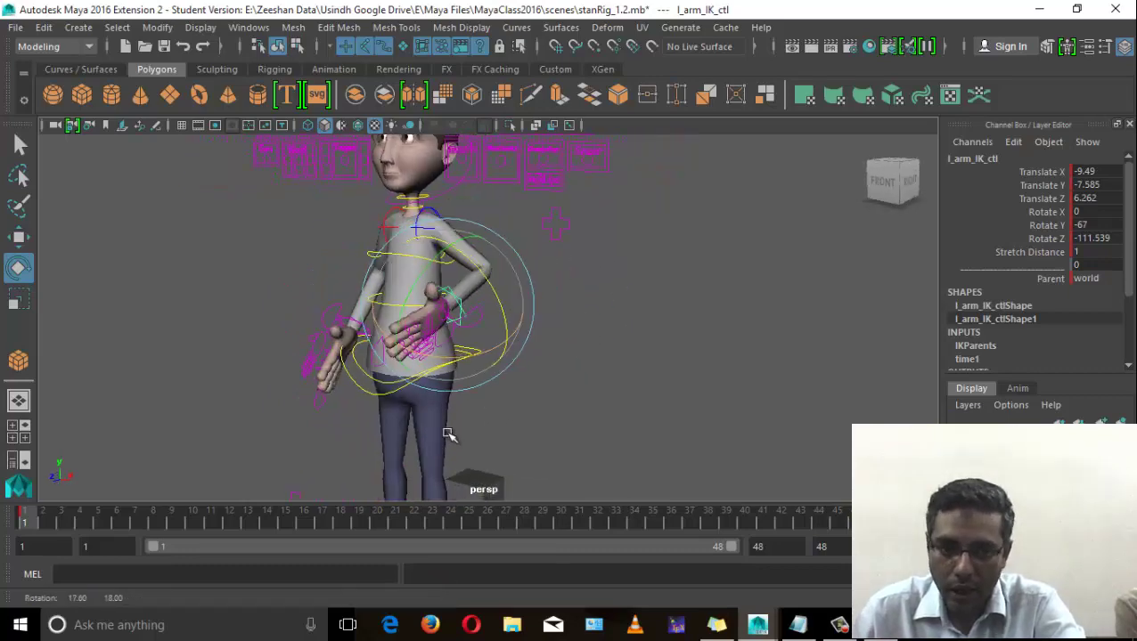
left_click(392, 408)
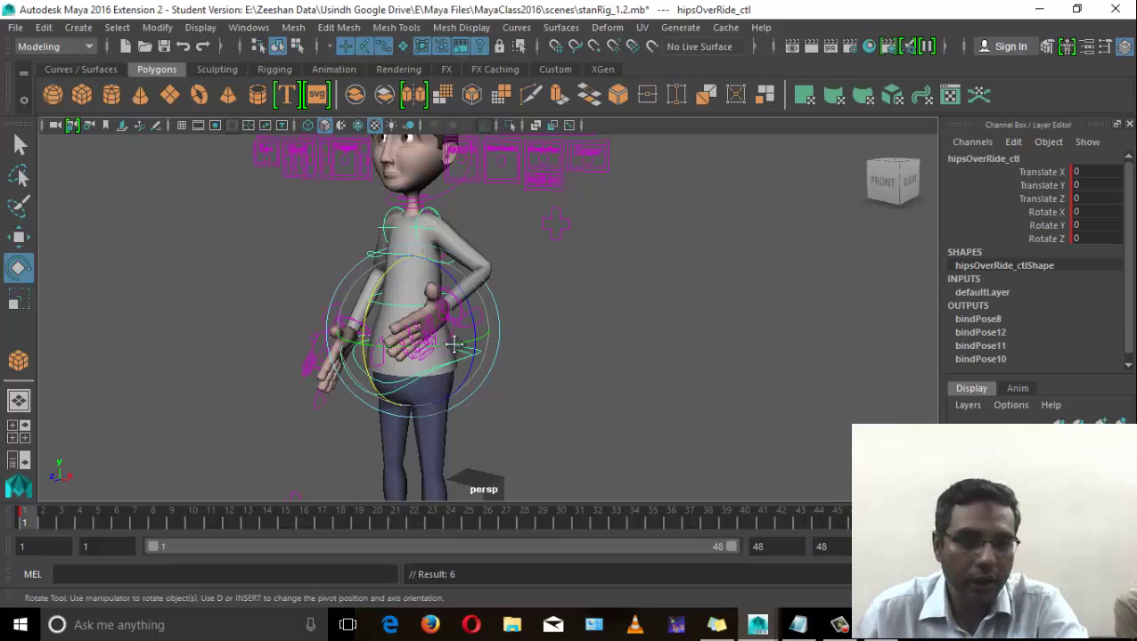
left_click_drag(454, 345, 381, 300, "alt")
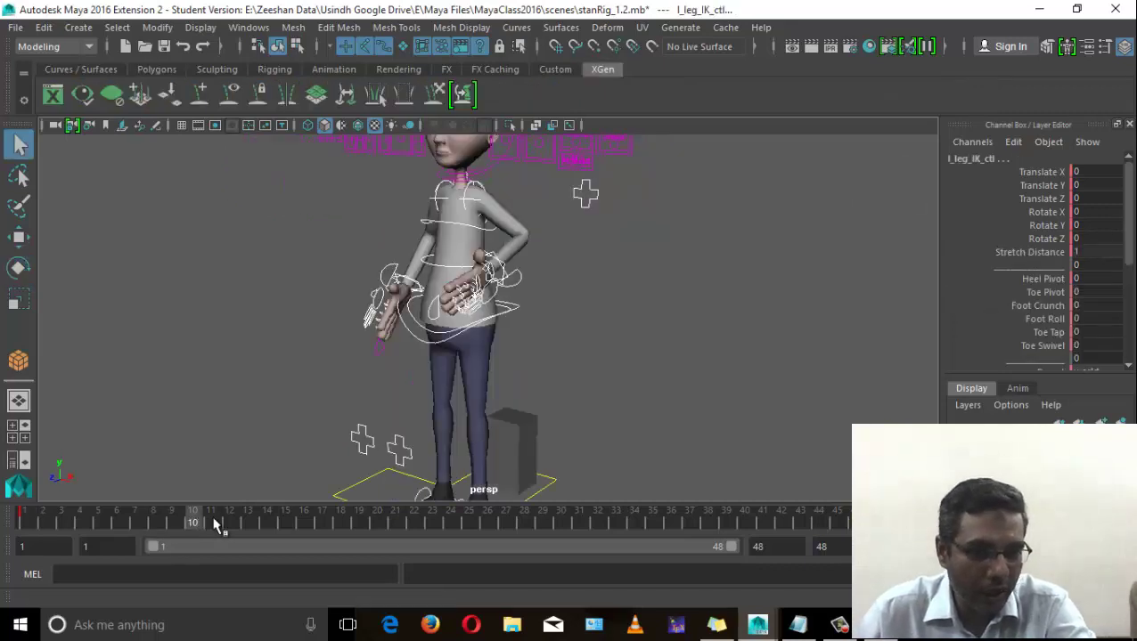
Go to frame 24 and move the hips control down and back so the character sits on the box.
mouse_move(214, 524)
left_mouse_down()
mouse_move(400, 515)
mouse_move(444, 525)
left_mouse_up()
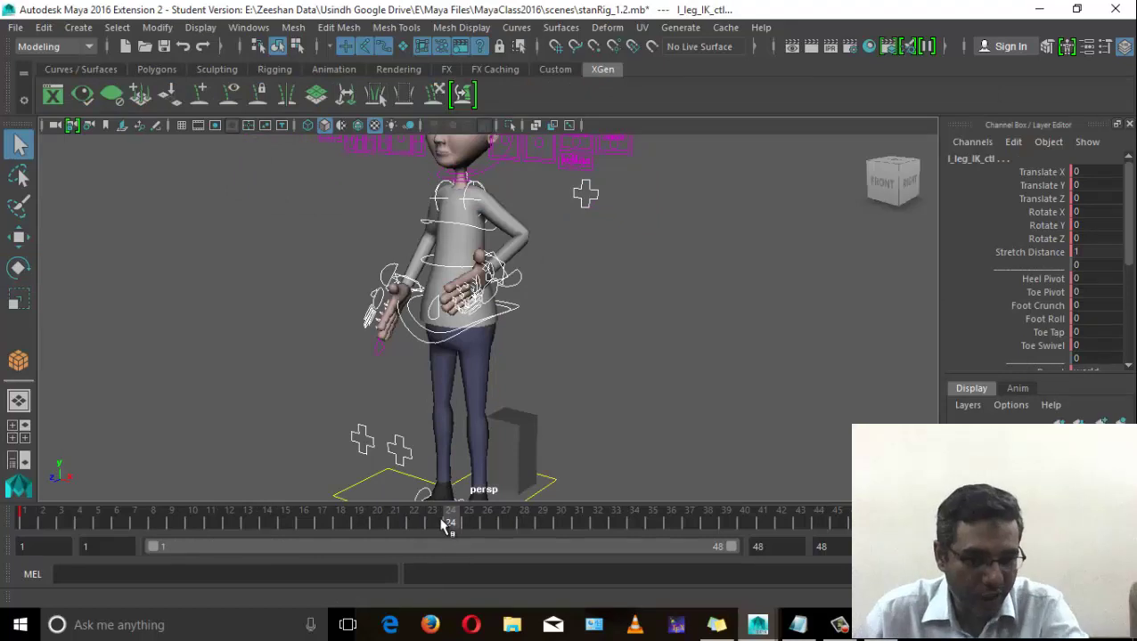
left_click_drag(713, 353, 555, 385, "alt")
left_click(515, 317)
key("w")
scroll(535, 365, "up", 8)
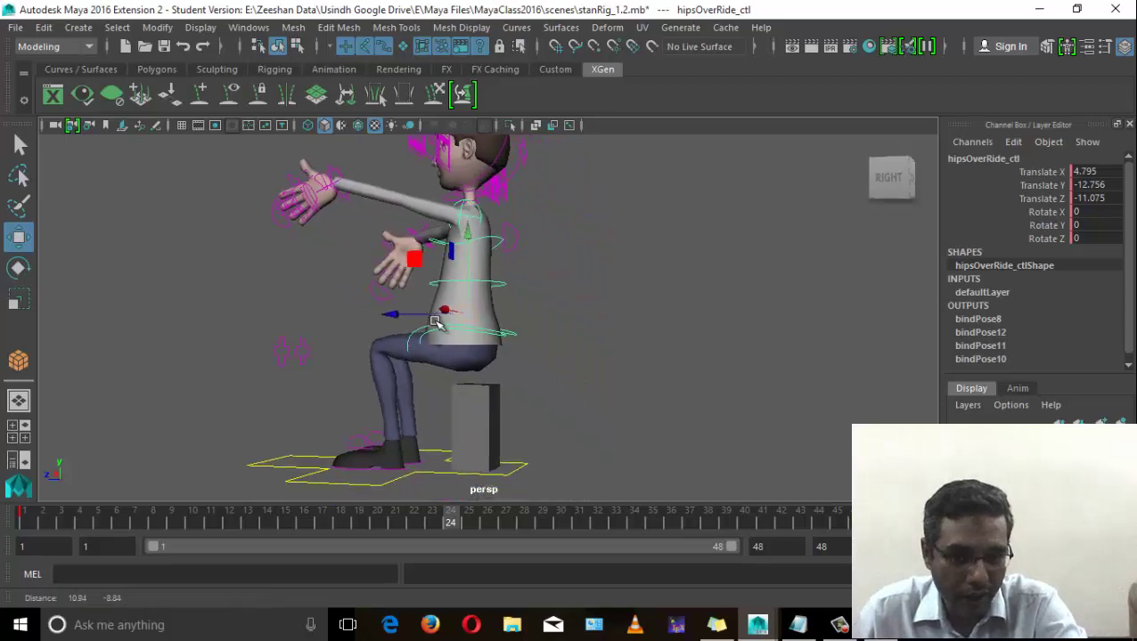
left_click_drag(473, 254, 397, 292)
left_click_drag(385, 357, 485, 414, "alt")
middle_click_drag(485, 414, 455, 310, "alt")
left_click_drag(454, 310, 334, 285, "alt")
Move the left wrist control down beside the hip of the seated character.
left_click(789, 294)
left_click_drag(263, 176, 433, 432)
left_click_drag(447, 426, 688, 385, "alt")
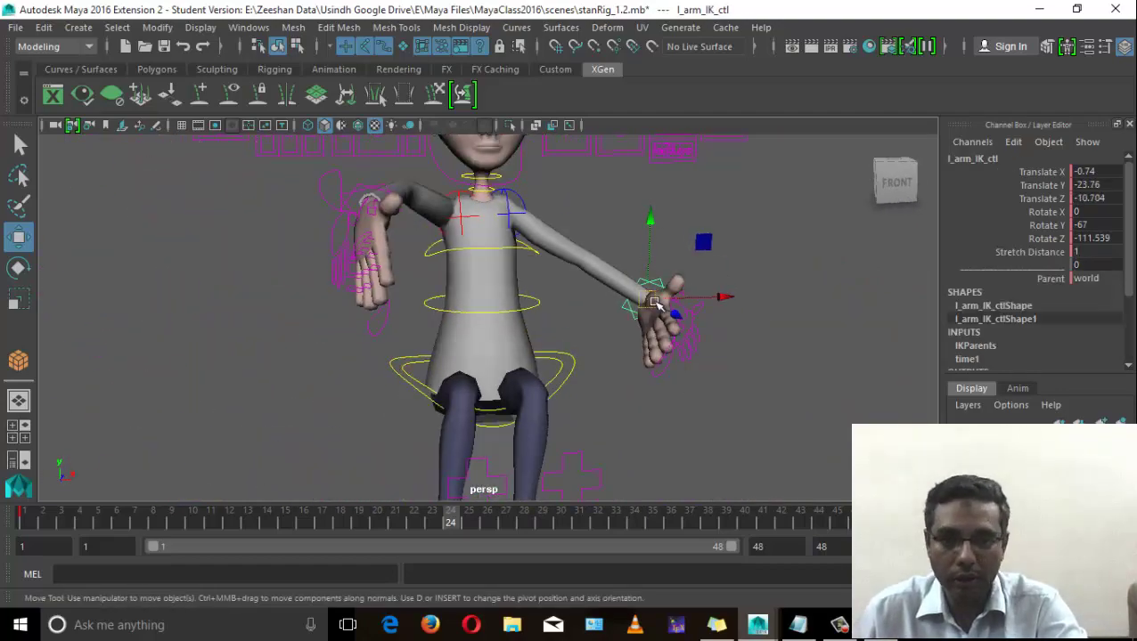
left_click_drag(657, 300, 579, 368)
left_click_drag(579, 367, 442, 396, "alt")
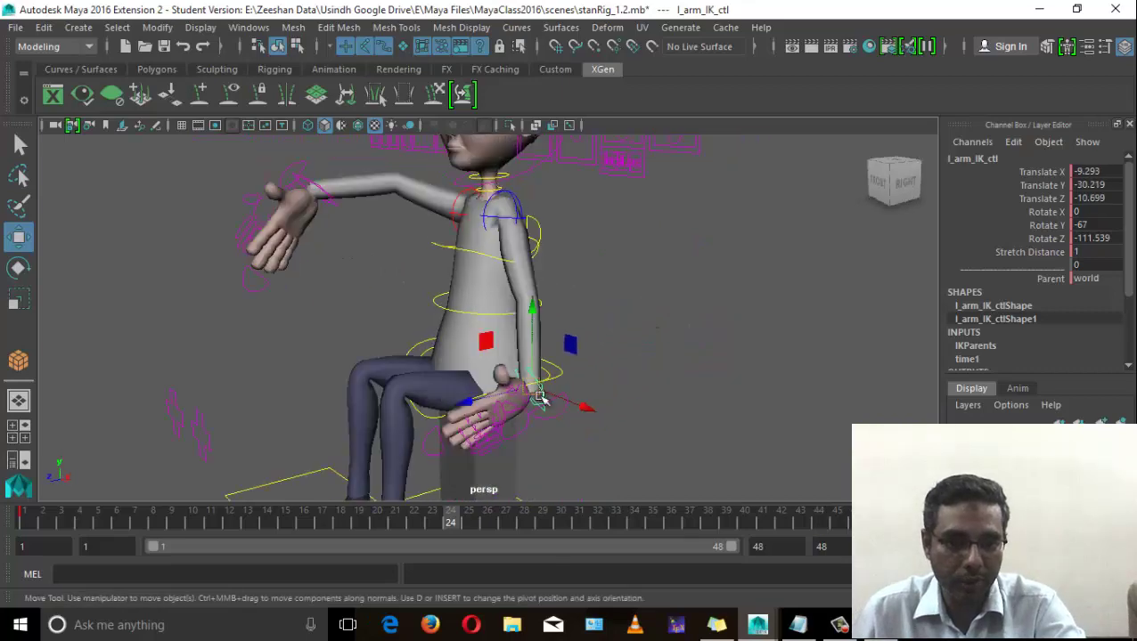
mouse_move(539, 396)
left_mouse_down()
mouse_move(453, 377)
mouse_move(553, 382)
left_mouse_up()
Rotate the left wrist control to about -30.1 degrees in Y and move it lower, next to the seat.
key("e")
left_click_drag(553, 382, 625, 420, "alt")
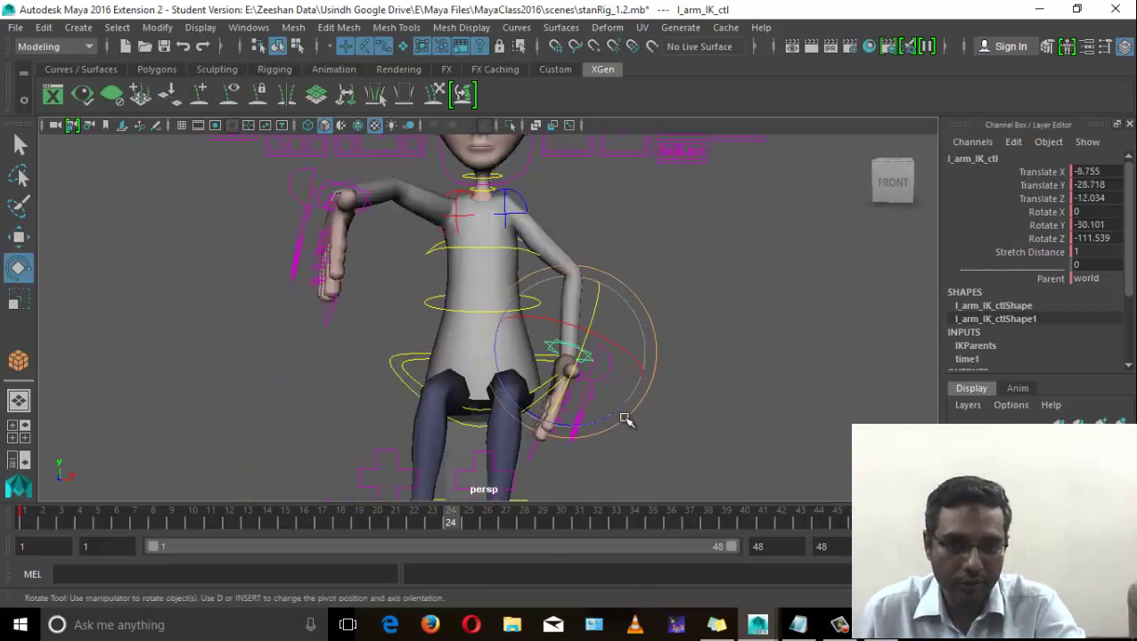
key("w")
left_click_drag(587, 358, 556, 378)
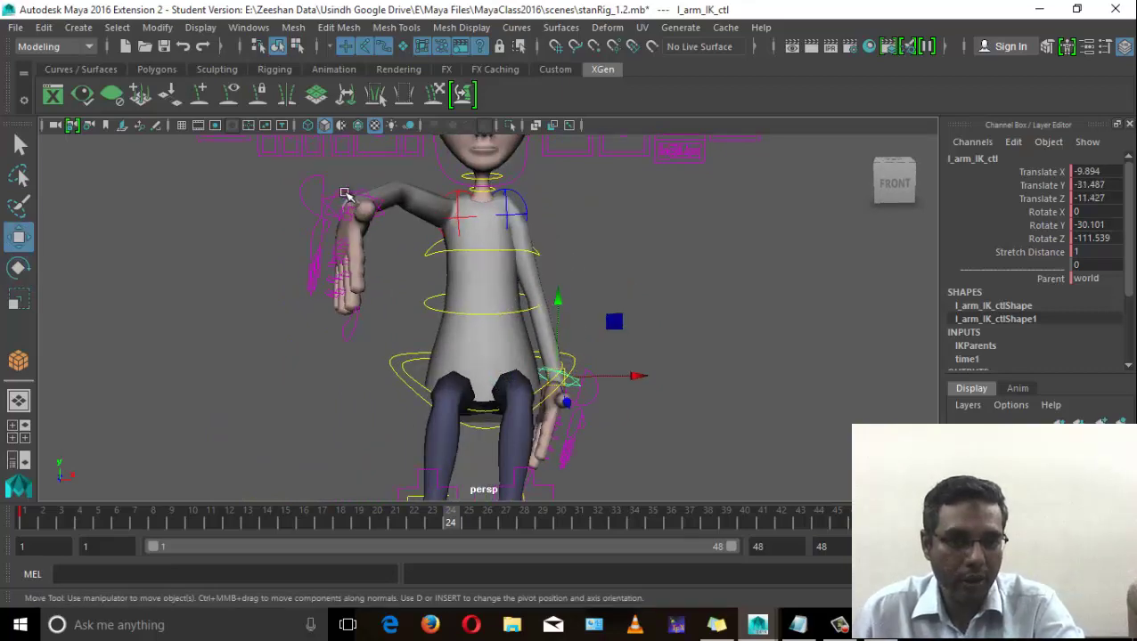
Select the right wrist control and move it down and back beside the seated character's right hip.
left_click(342, 217)
left_click_drag(332, 217, 584, 259, "alt")
left_click_drag(600, 215, 476, 376)
left_click_drag(472, 380, 267, 374, "alt")
key("e")
key("w")
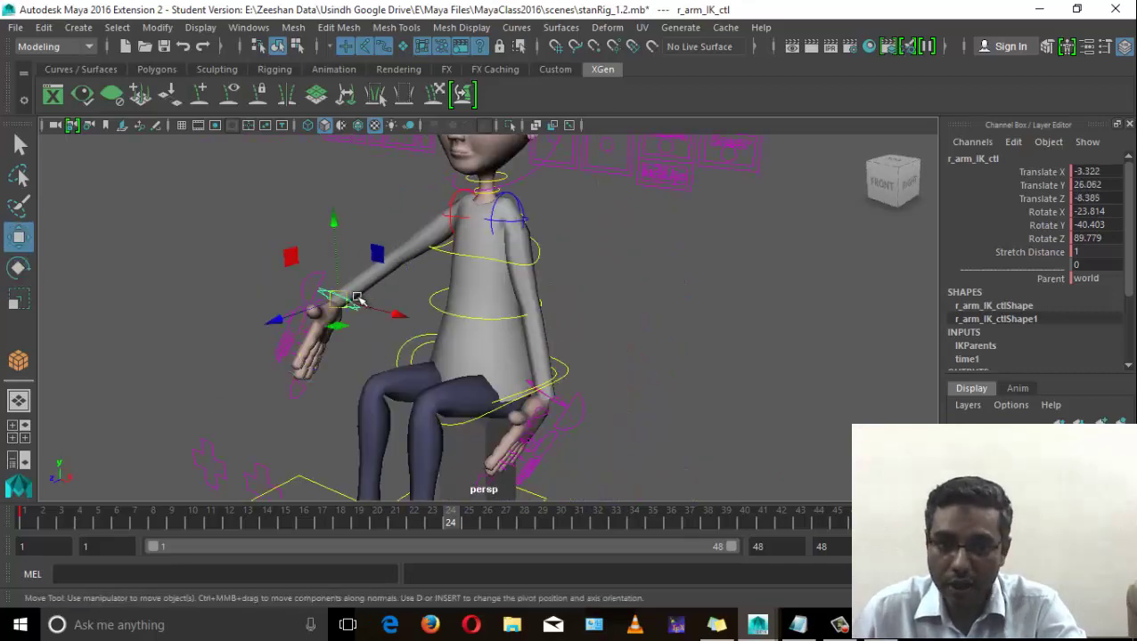
left_click_drag(340, 301, 395, 345)
left_click_drag(400, 346, 595, 353, "alt")
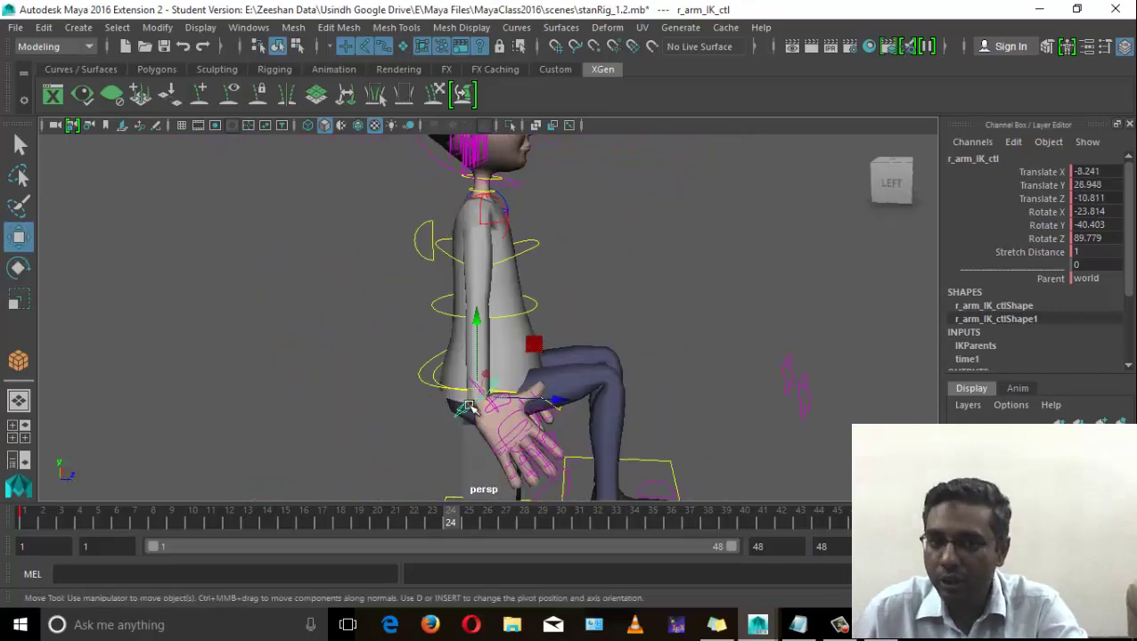
left_click_drag(469, 407, 414, 403)
Adjust the right wrist control's position beside the thigh and rotate it to about X -18.8, Y -17.5, Z 79.7 degrees.
key("e")
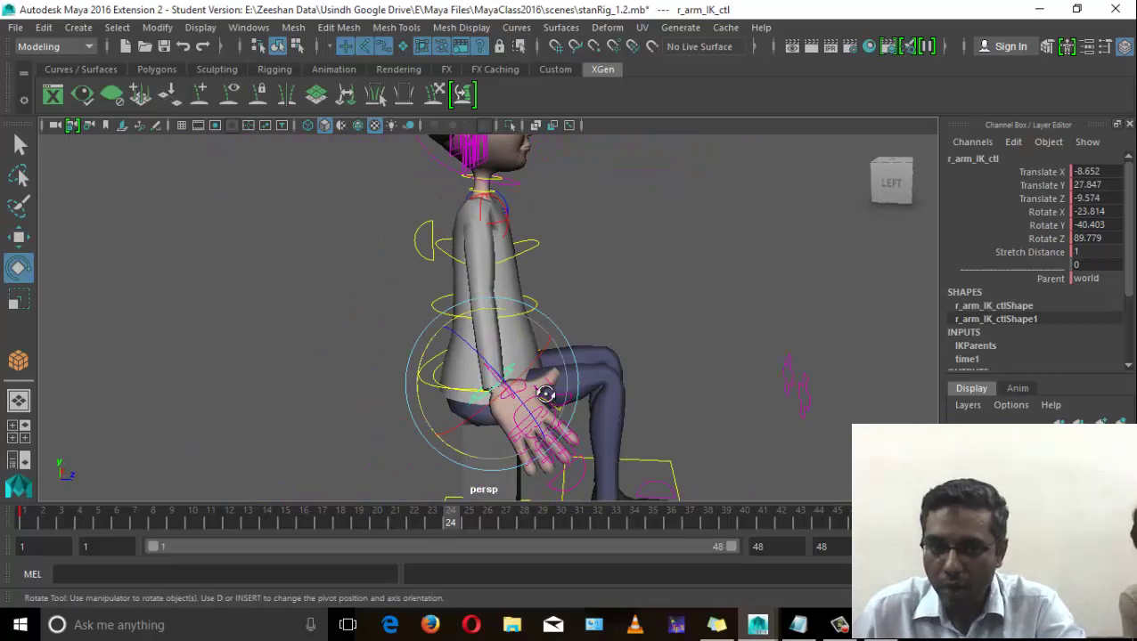
left_click_drag(545, 394, 314, 389, "alt")
key("w")
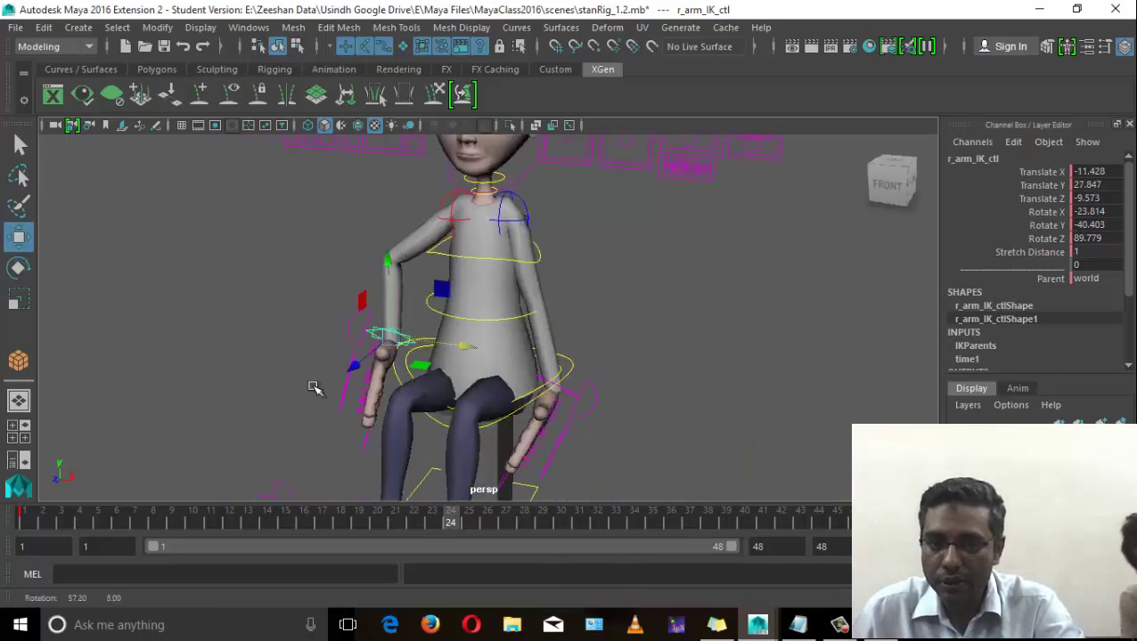
key("e")
key("w")
left_click_drag(391, 339, 406, 363)
left_click_drag(407, 375, 600, 406, "alt")
key("e")
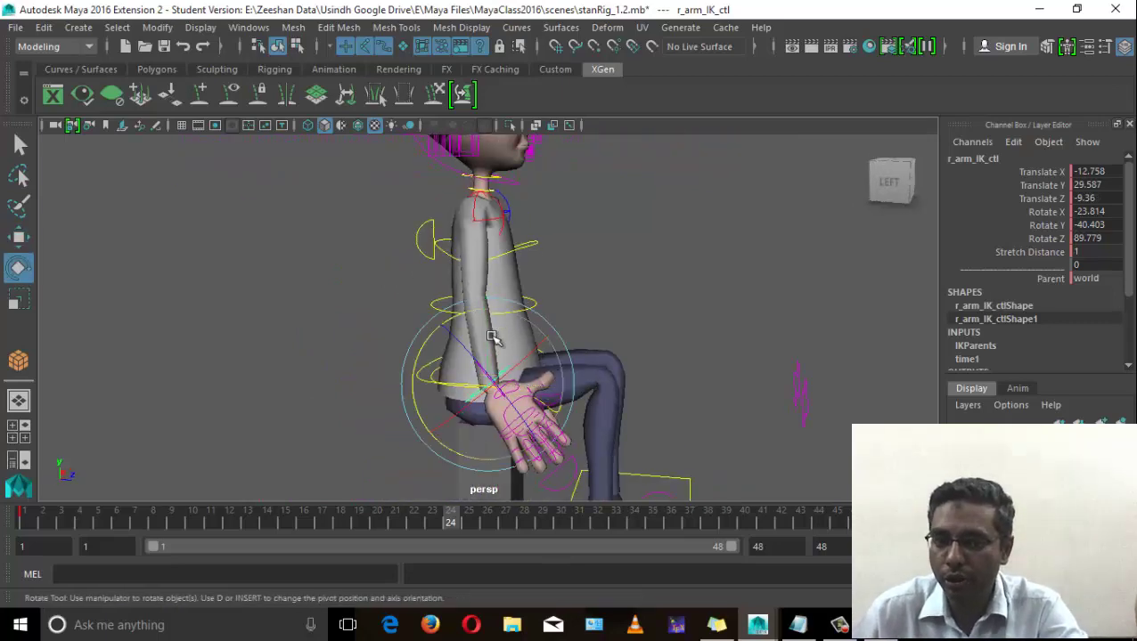
left_click_drag(412, 375, 440, 348)
left_click_drag(432, 365, 214, 410, "alt")
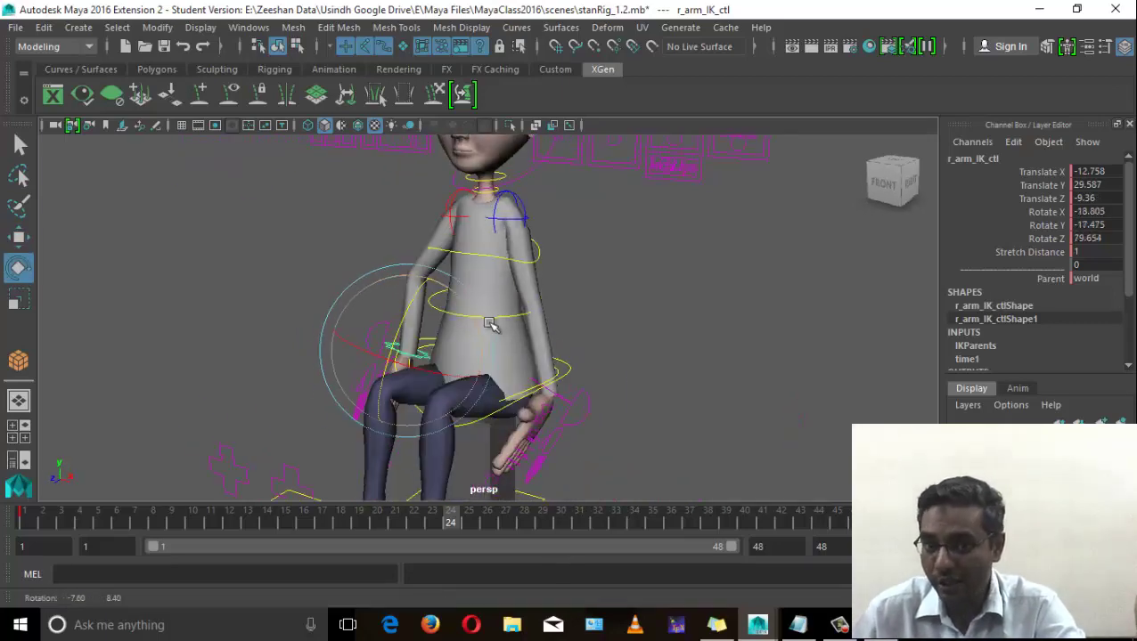
Select the head control and rotate it to about X -16.4, Y -8.7, Z 10.7 degrees.
left_click_drag(489, 324, 597, 450, "alt")
left_click(571, 396)
left_click_drag(599, 446, 476, 340, "alt")
key("w")
left_click_drag(476, 357, 424, 316, "alt")
left_click(467, 269)
key("e")
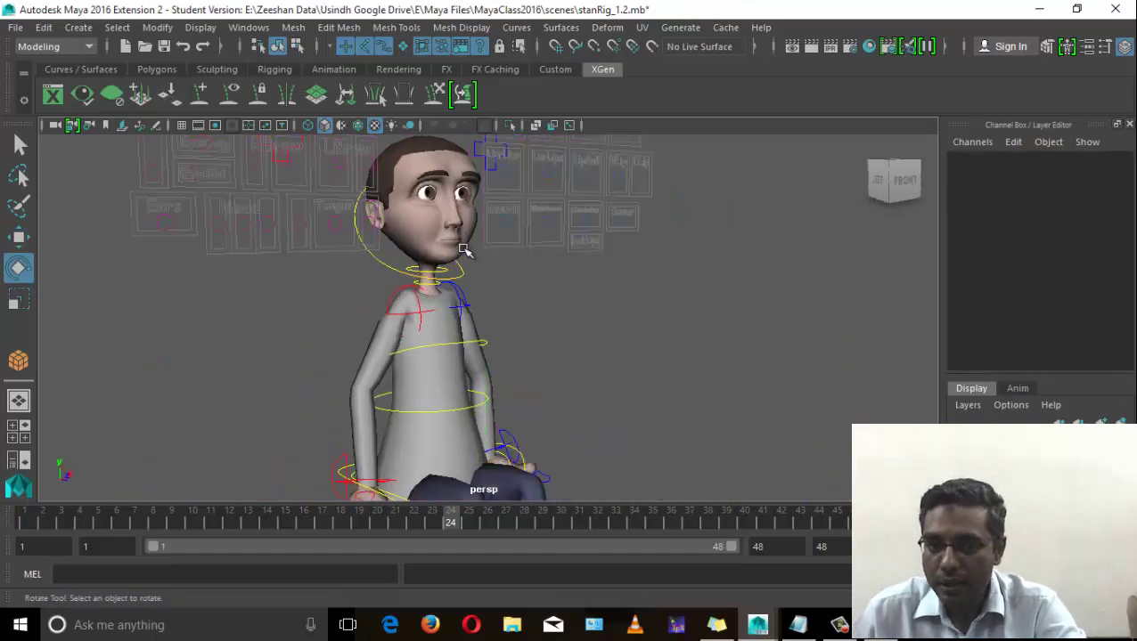
left_click_drag(443, 263, 421, 343, "alt")
left_click(395, 326)
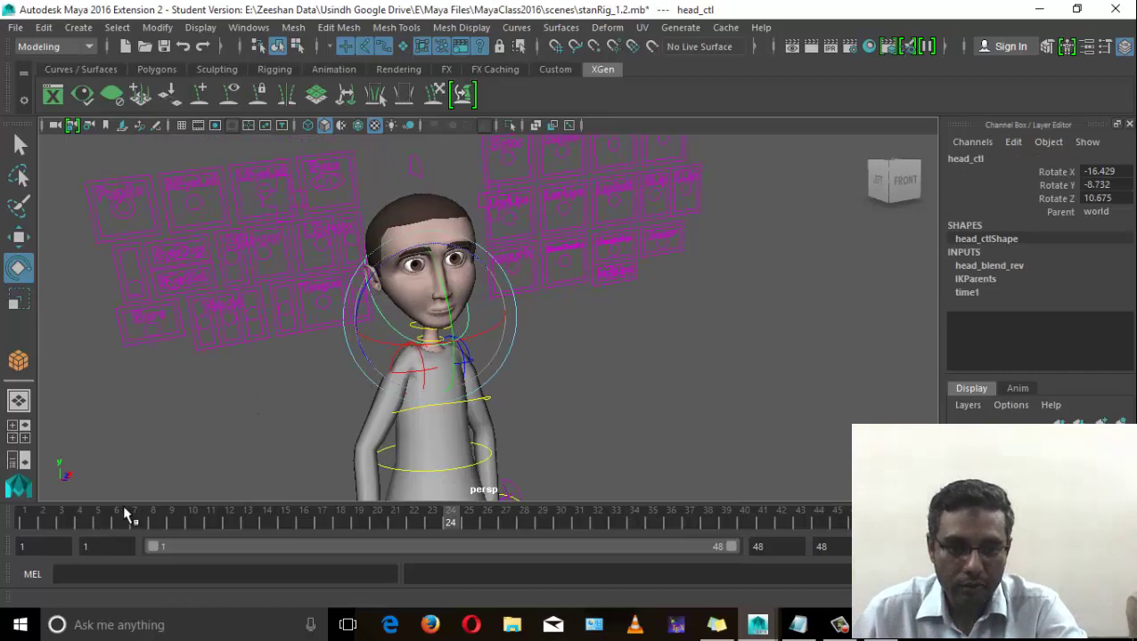
Key the head's rotation at frame 1, and key it at frame 24 turned to about X 6.3, Y -20.5, Z 4.6 degrees.
left_click_drag(45, 514, 23, 515)
key("s")
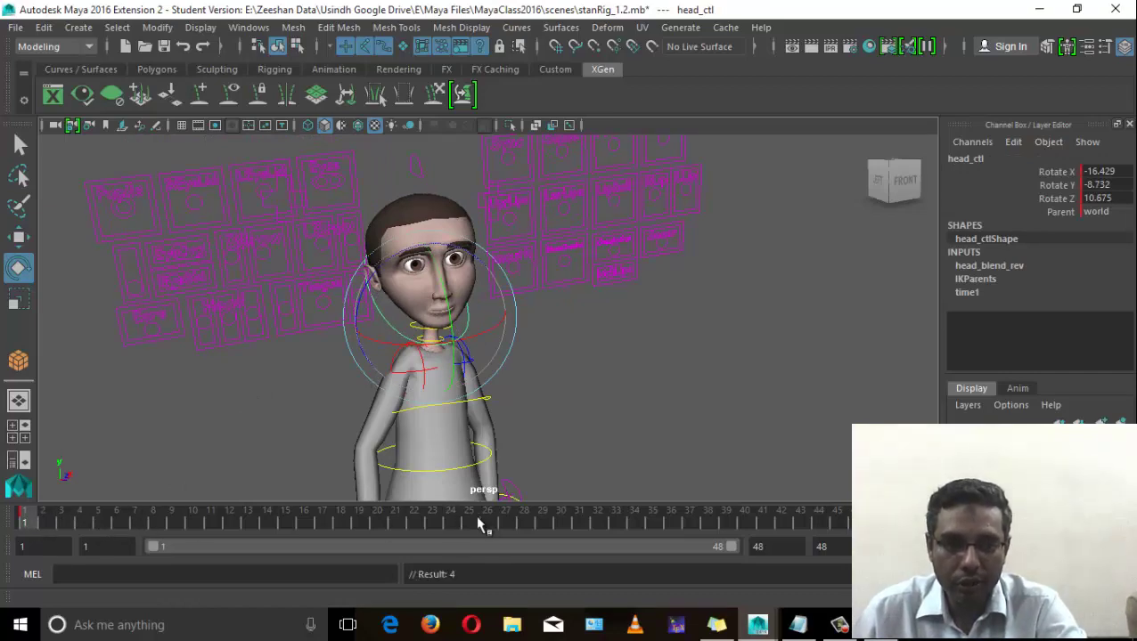
left_click_drag(470, 522, 454, 522)
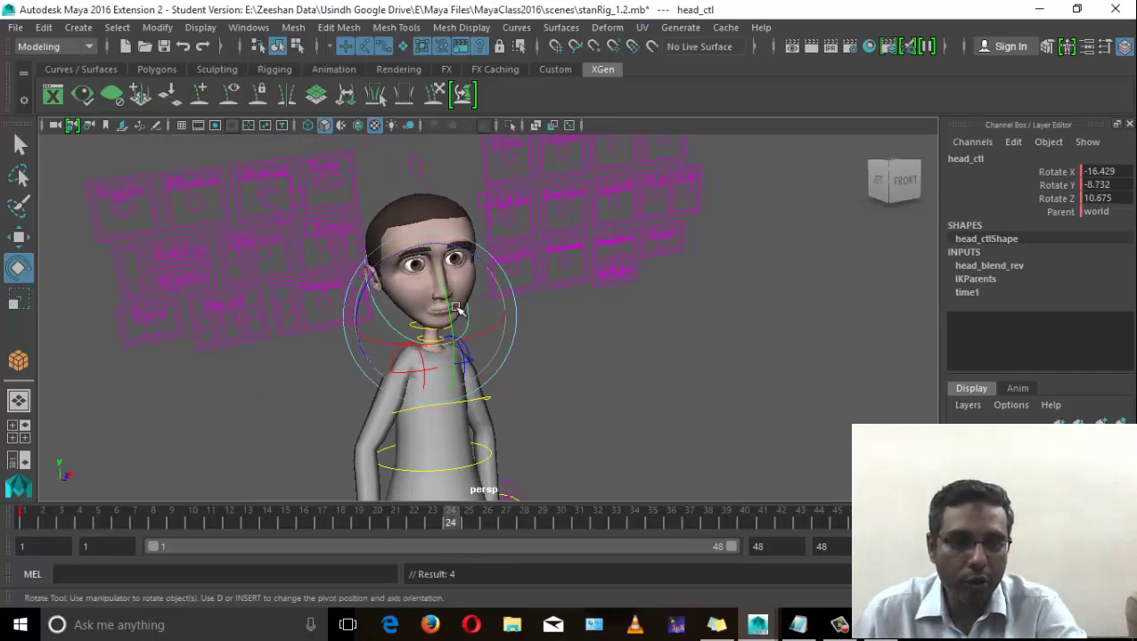
left_click_drag(458, 310, 472, 314)
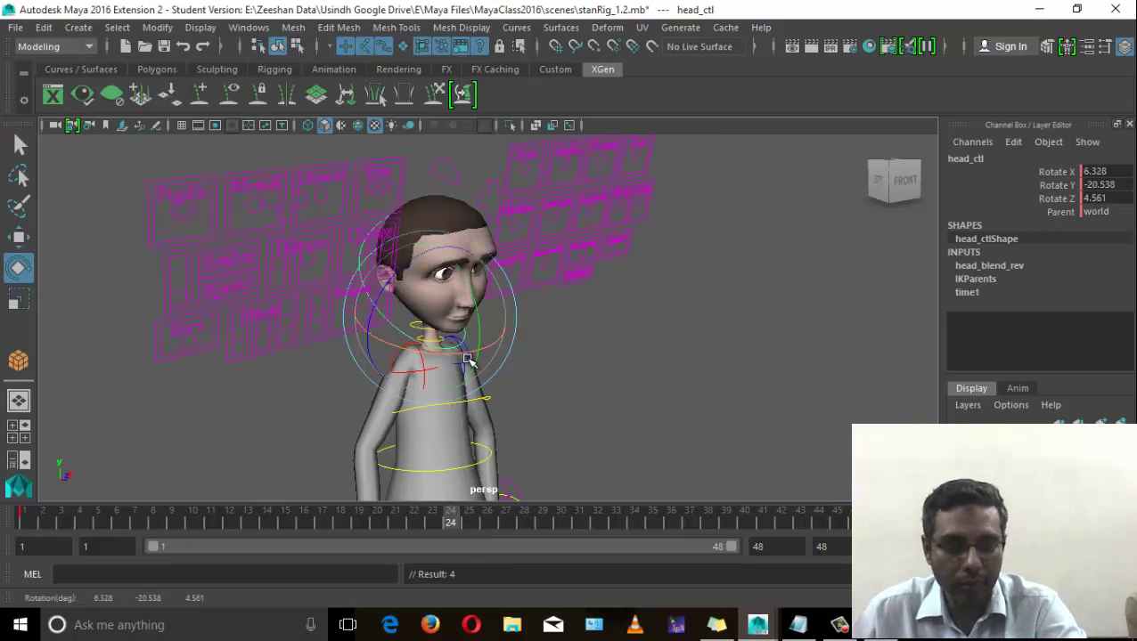
left_click_drag(568, 419, 568, 393, "alt")
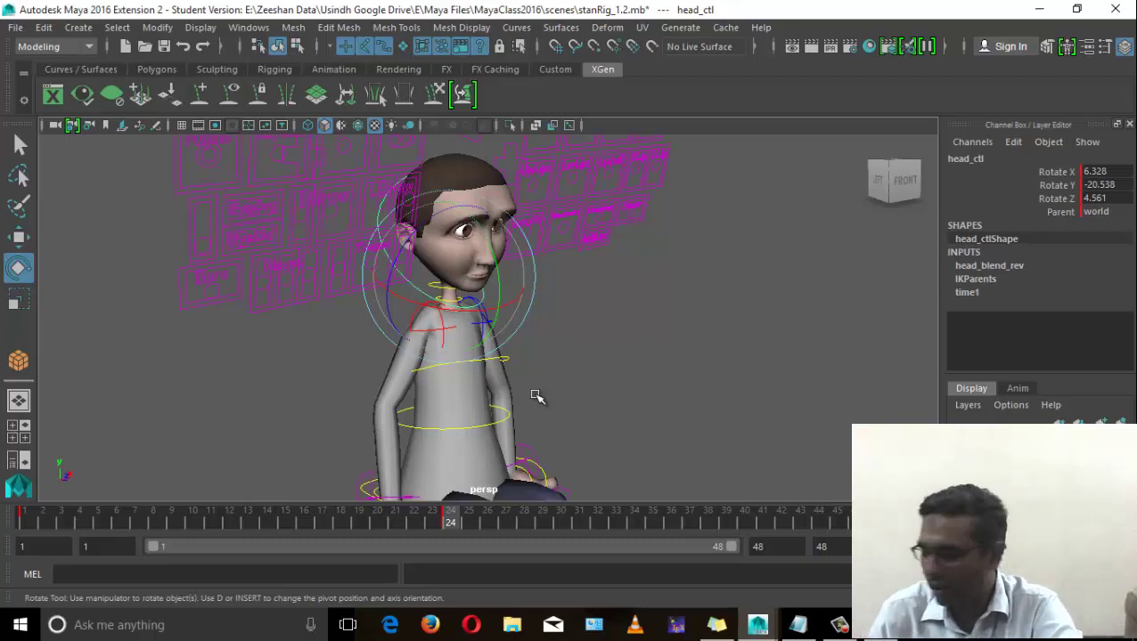
Move the left foot's IK control outward to about 2.5 in X and rotate it to about 6.3 degrees X and 11.8 degrees Z.
left_click_drag(581, 424, 486, 432, "alt")
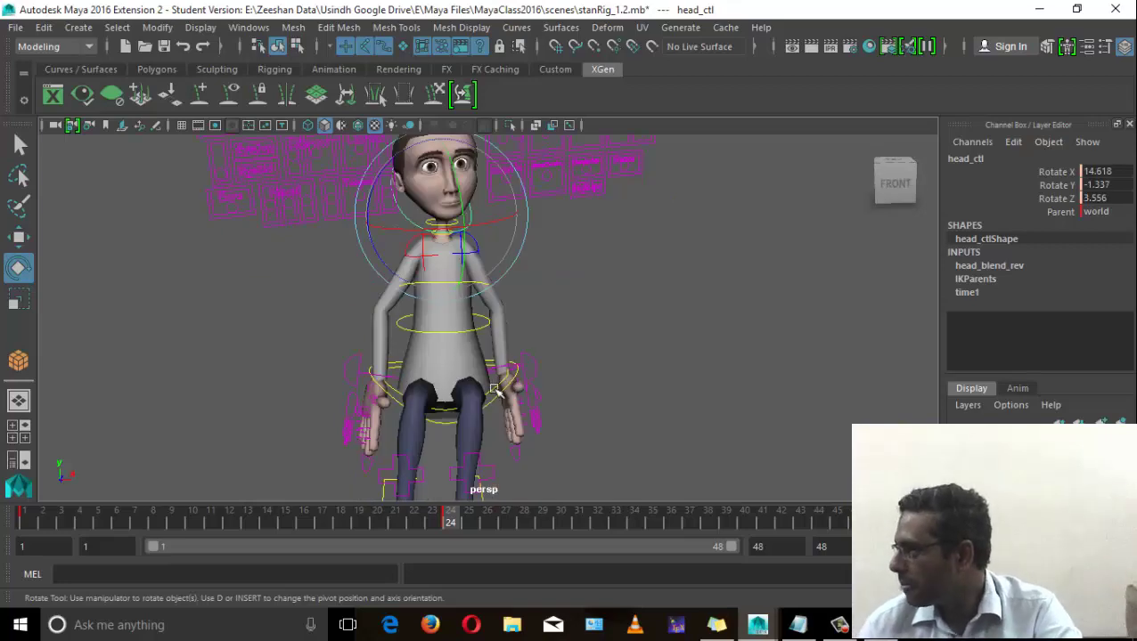
left_click_drag(445, 383, 535, 419, "alt")
left_click(505, 456)
key("w")
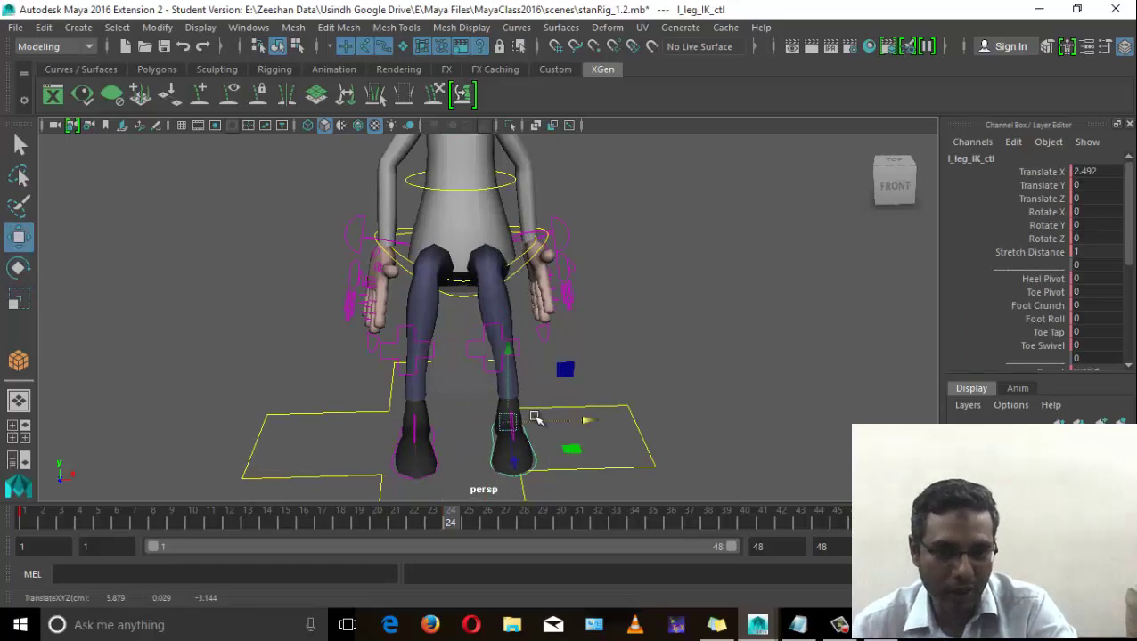
key("e")
left_click_drag(545, 363, 590, 365)
left_click_drag(655, 347, 613, 354, "alt")
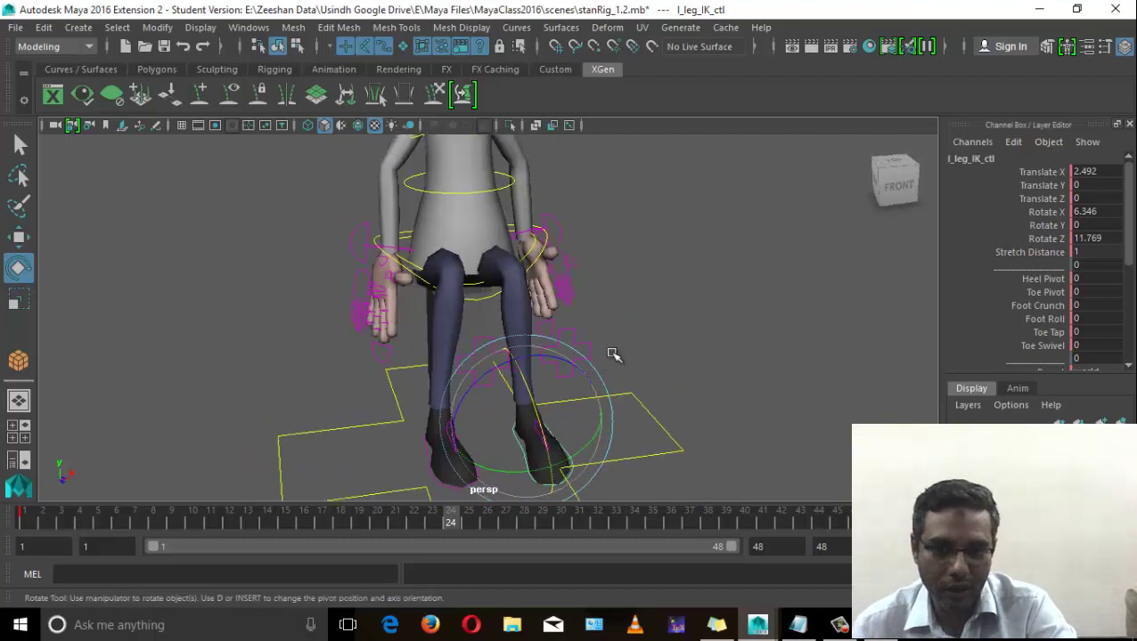
Move the left knee's pole vector control outward by about 5.8 in X, and reposition the right knee's pole vector.
key("q")
left_click(584, 346)
key("e")
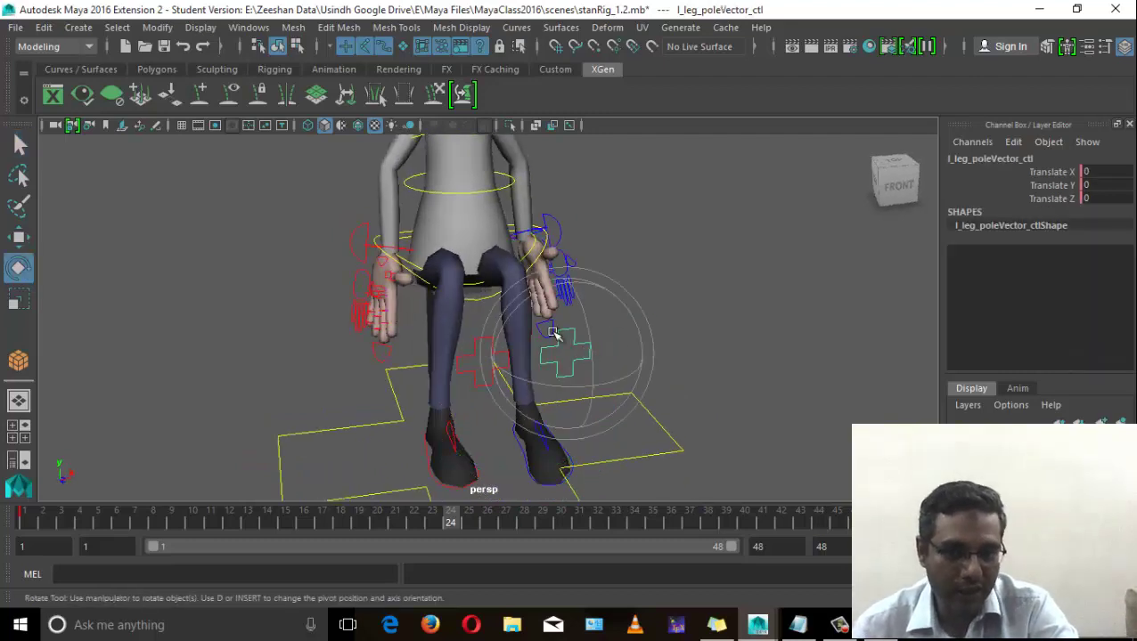
key("w")
left_click_drag(629, 351, 699, 340)
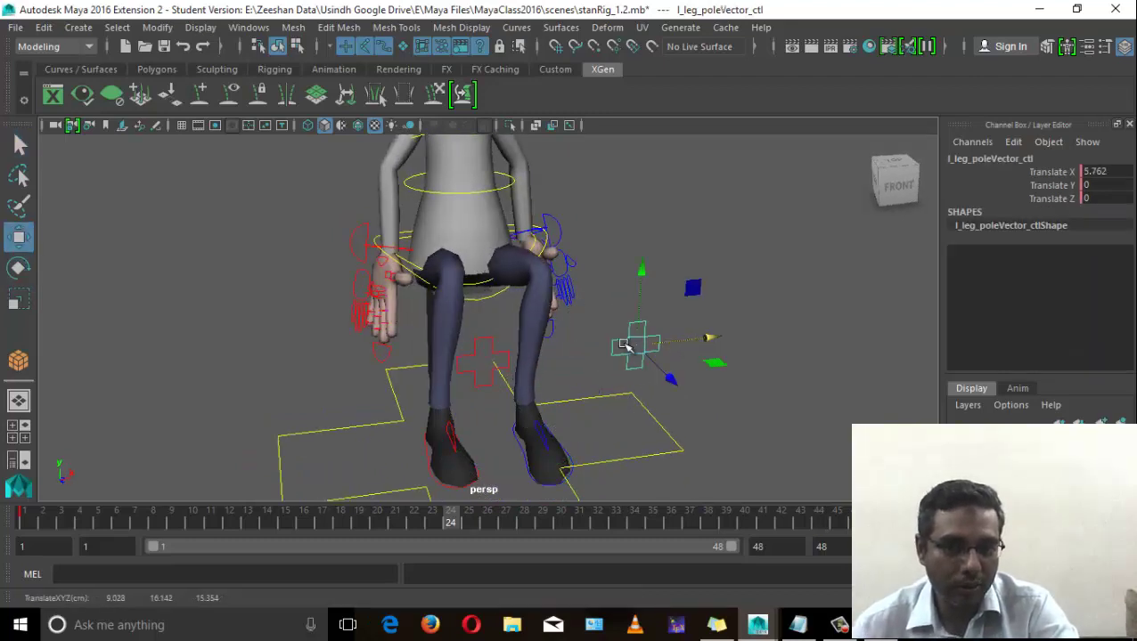
left_click(482, 356)
left_click_drag(540, 360, 496, 330)
Select the head control at frame 24 and rotate it to about X 38.9, Y 5.2, Z 2.1 degrees.
middle_click_drag(496, 330, 505, 412, "alt")
left_click_drag(505, 413, 535, 406, "alt")
middle_click_drag(534, 406, 548, 486, "alt")
left_click(521, 312)
key("e")
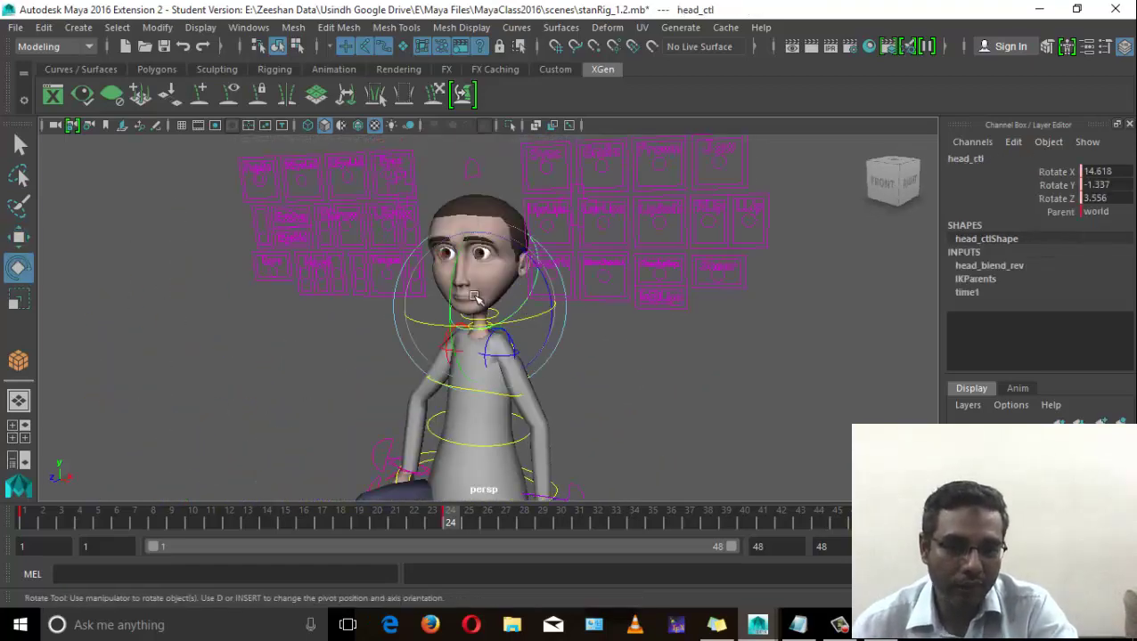
left_click_drag(476, 297, 508, 284)
left_click_drag(591, 375, 401, 276, "alt")
Select all of the character's rig controls, key them at frame 24, and clear the selection.
key("q")
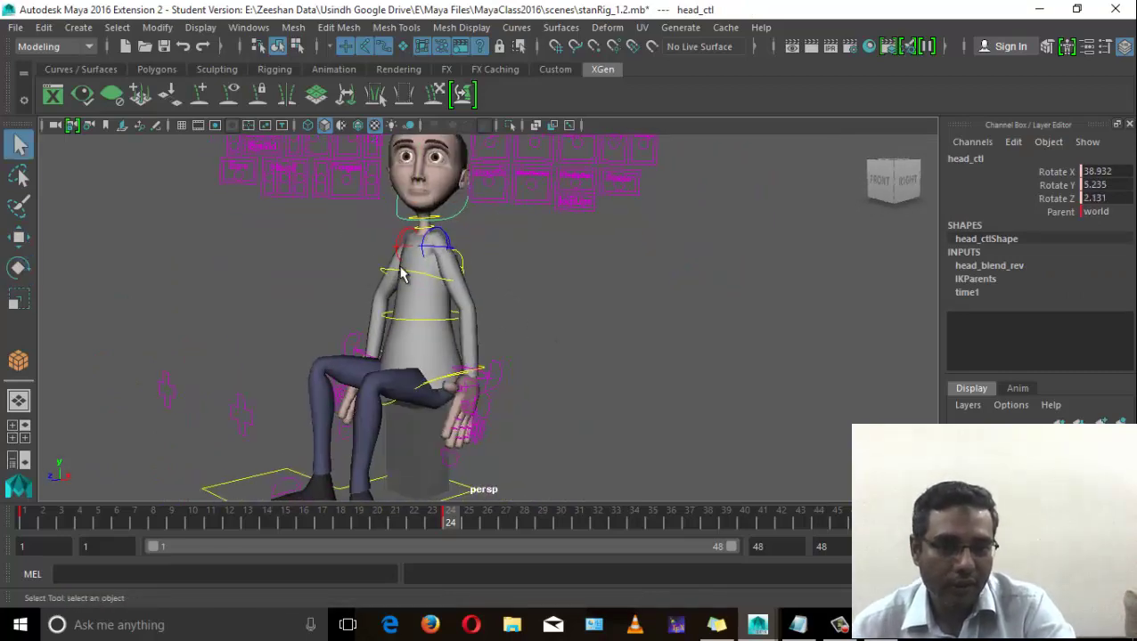
left_click(400, 277)
key("e")
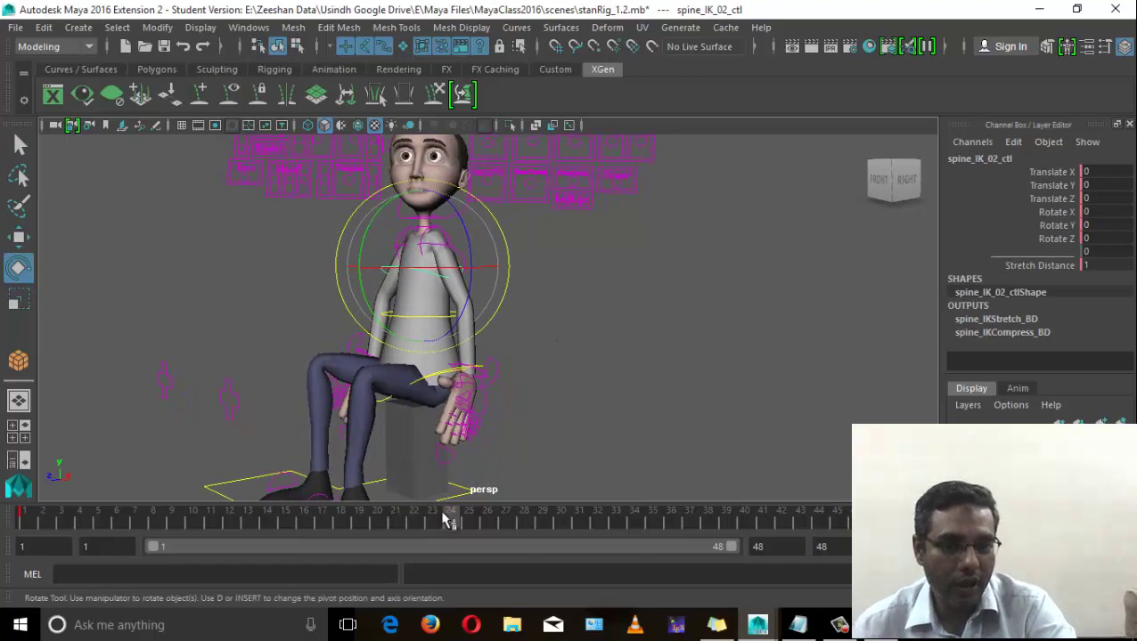
left_click_drag(647, 412, 397, 338, "alt")
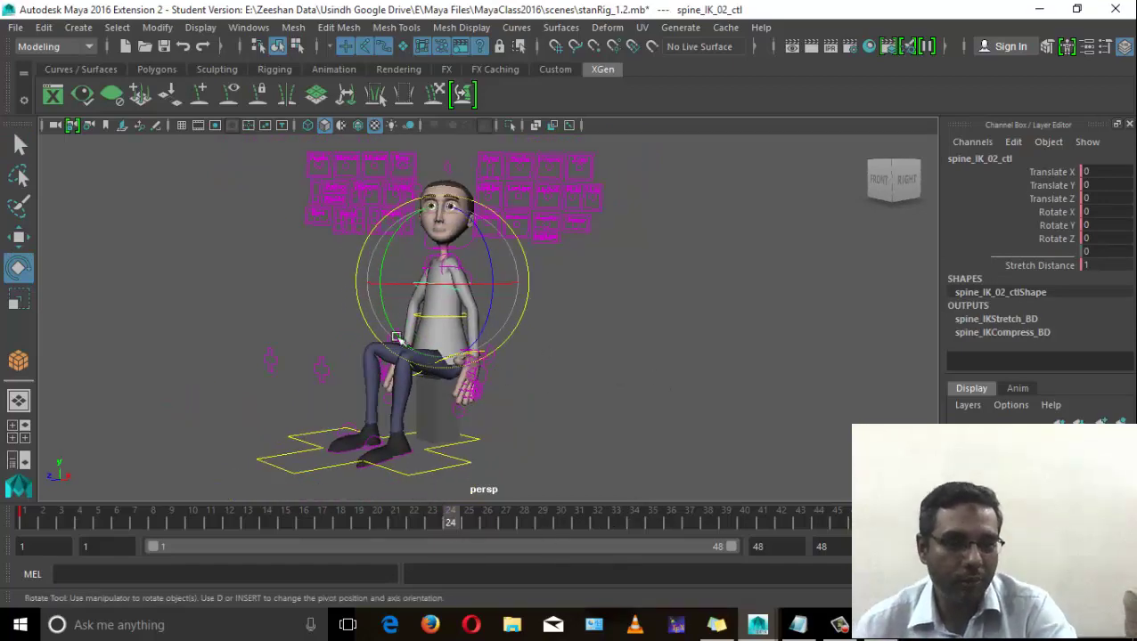
left_click_drag(611, 524, 616, 519)
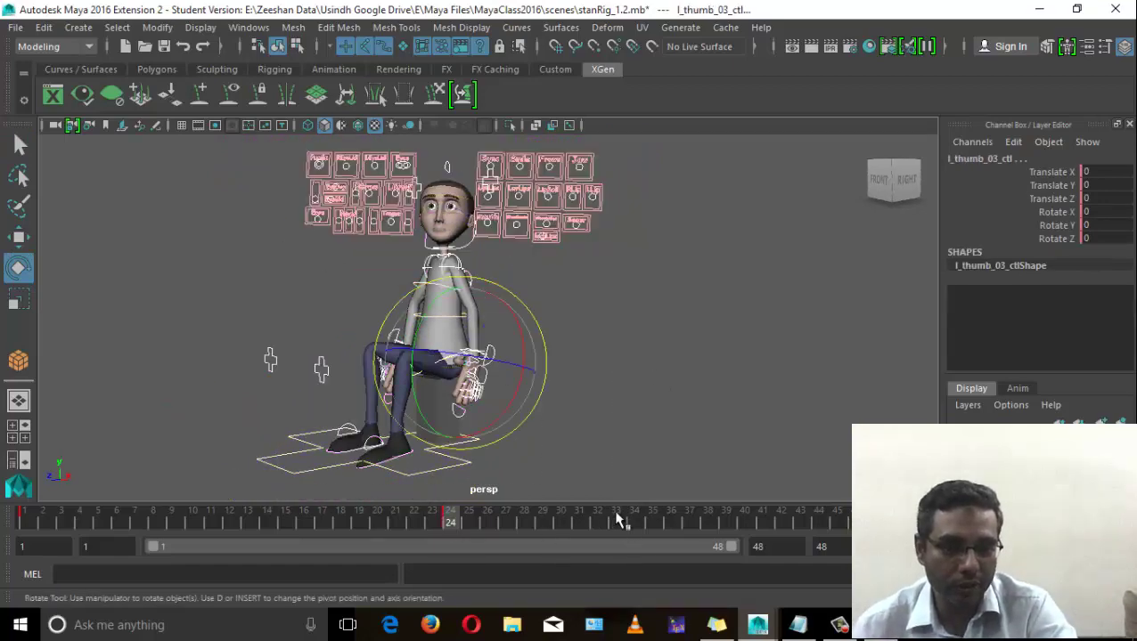
middle_click_drag(587, 388, 589, 394, "alt")
key("s")
left_click_drag(536, 342, 506, 318, "alt")
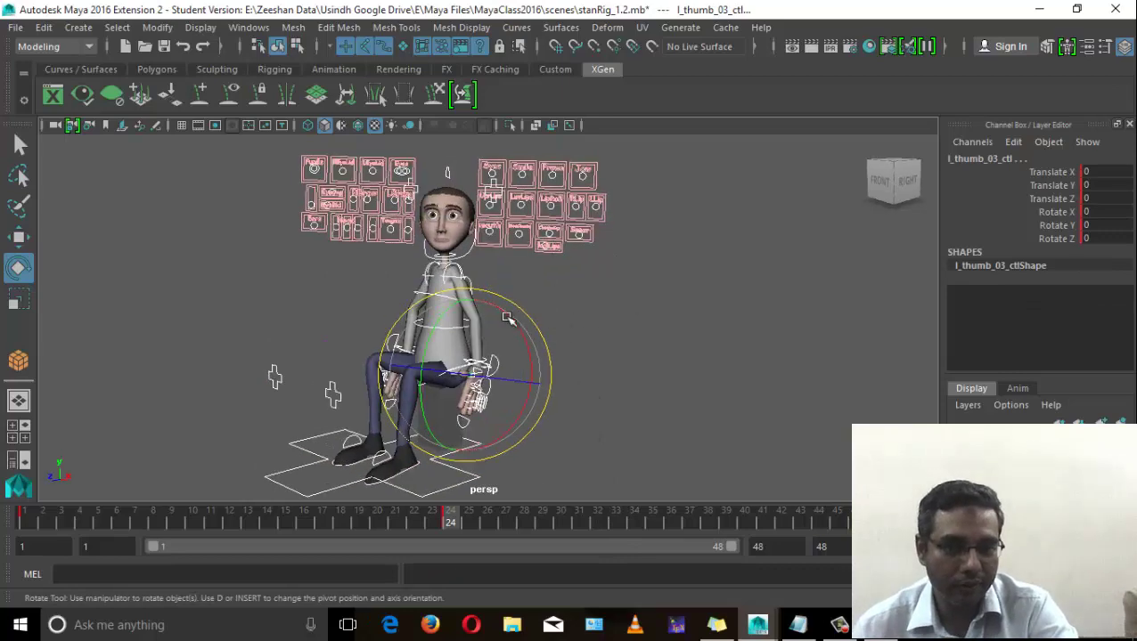
left_click(568, 409)
key("ctrl+z")
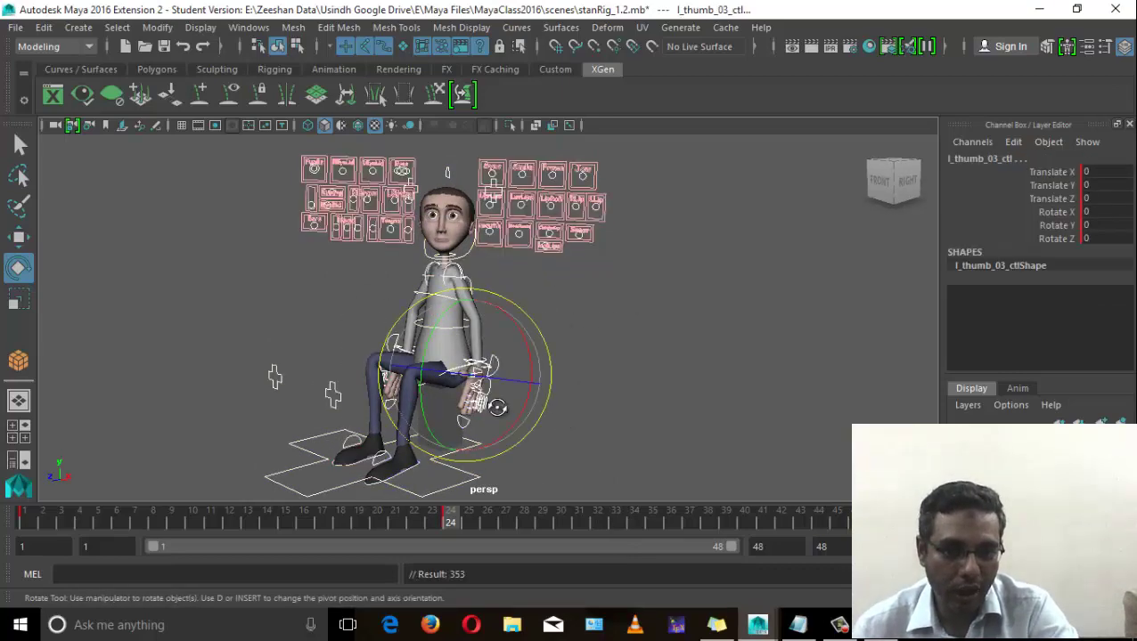
key("q")
left_click(615, 391)
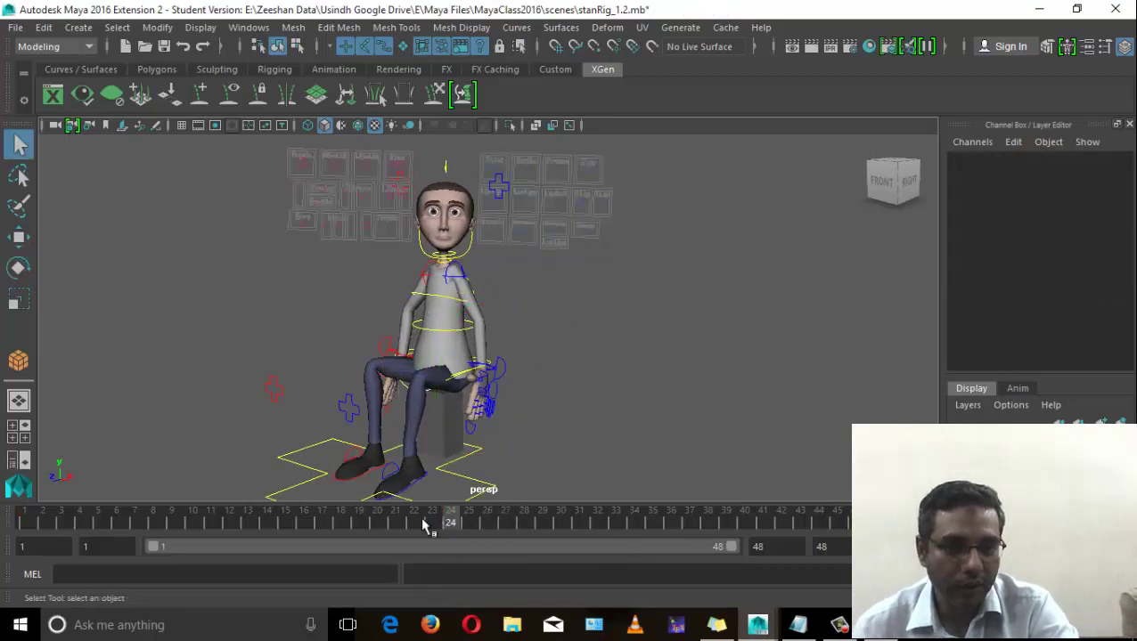
Review the standing-to-seated motion by scrubbing between frames 24 and 1 and playing the animation.
left_click_drag(423, 525, 446, 567)
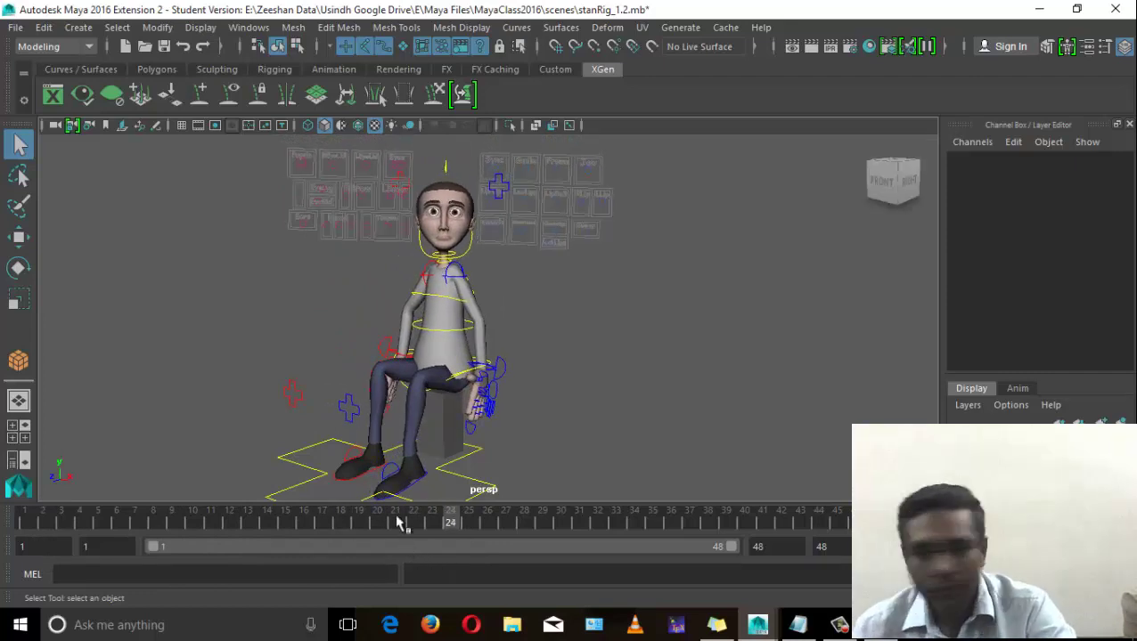
left_click_drag(437, 519, 30, 514)
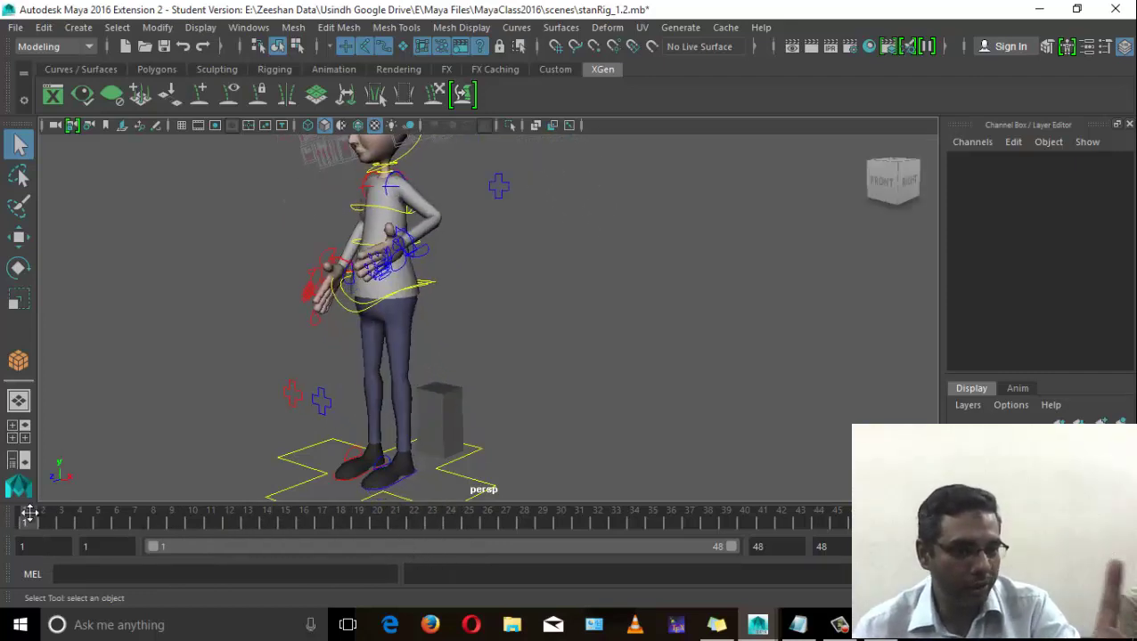
left_click(1059, 523)
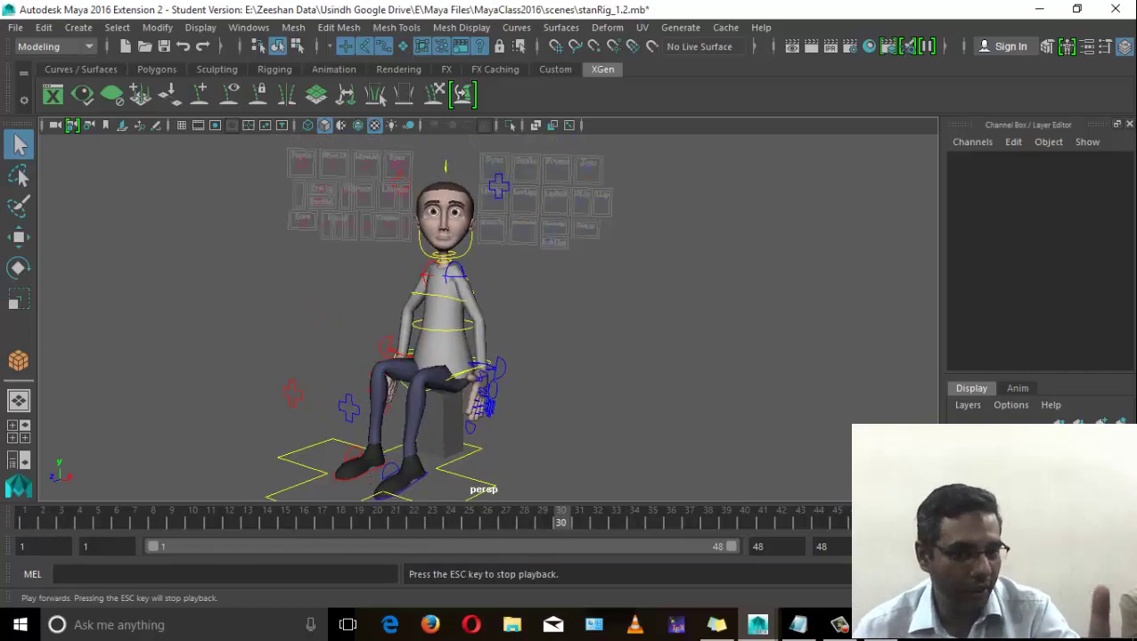
left_click(1058, 523)
mouse_move(464, 527)
left_mouse_down()
mouse_move(30, 527)
mouse_move(454, 531)
left_mouse_up()
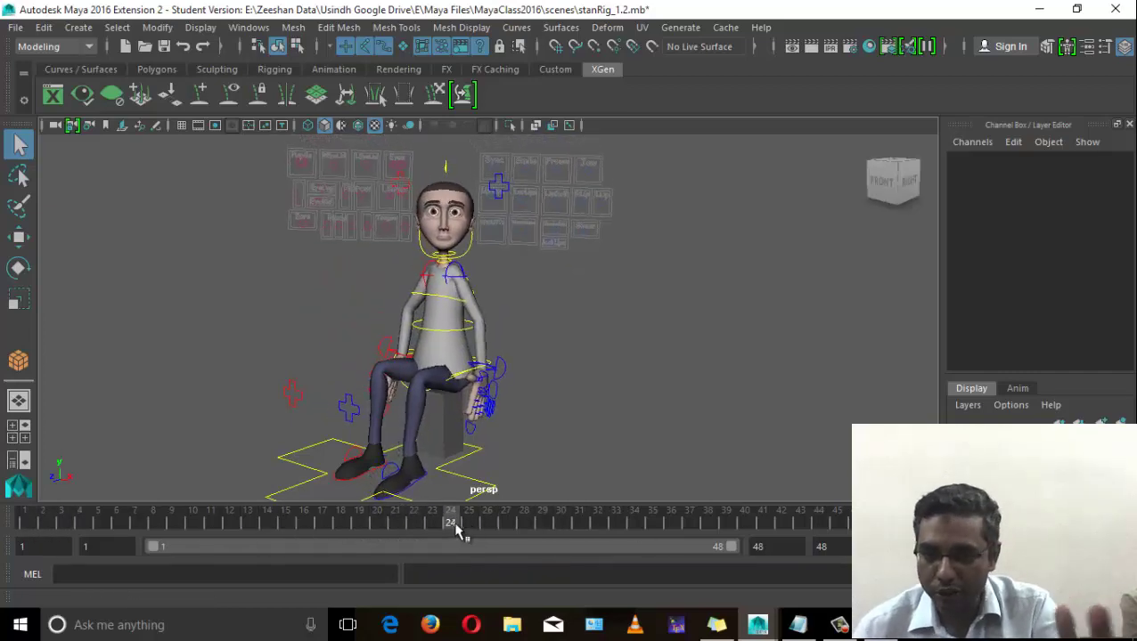
Go to the end of the timeline and bring the left arm's IK control forward to about X -12.7, Y -23.6, Z -0.5.
left_click_drag(524, 527, 872, 539)
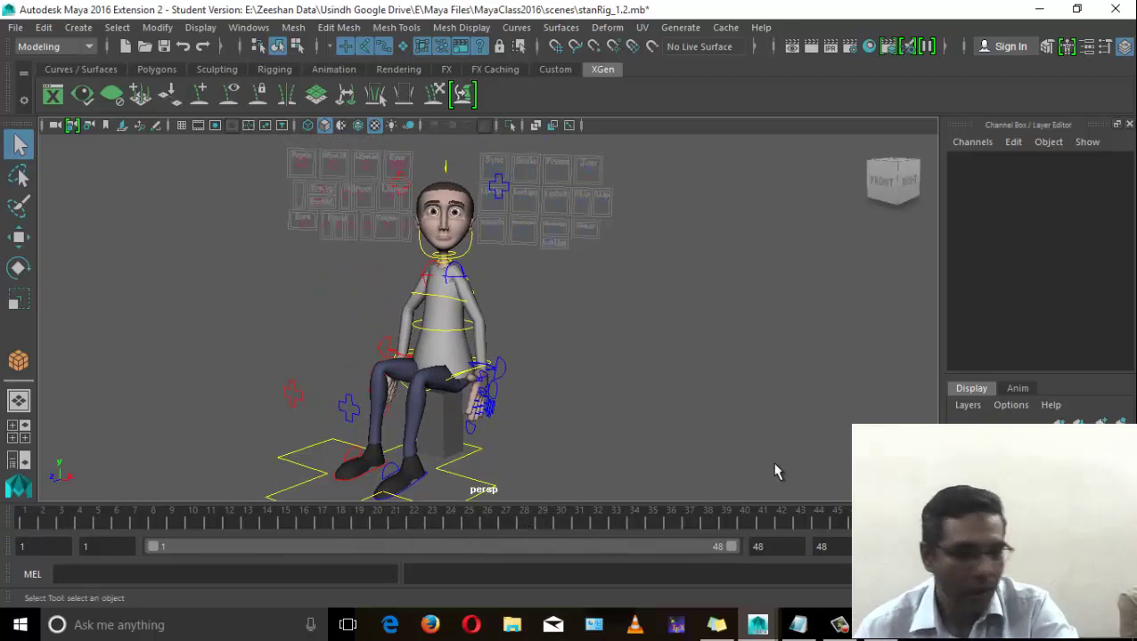
right_click_drag(393, 426, 739, 449, "alt")
left_click_drag(459, 434, 304, 342, "alt")
left_click(529, 409)
key("w")
key("e")
left_click_drag(266, 261, 337, 289)
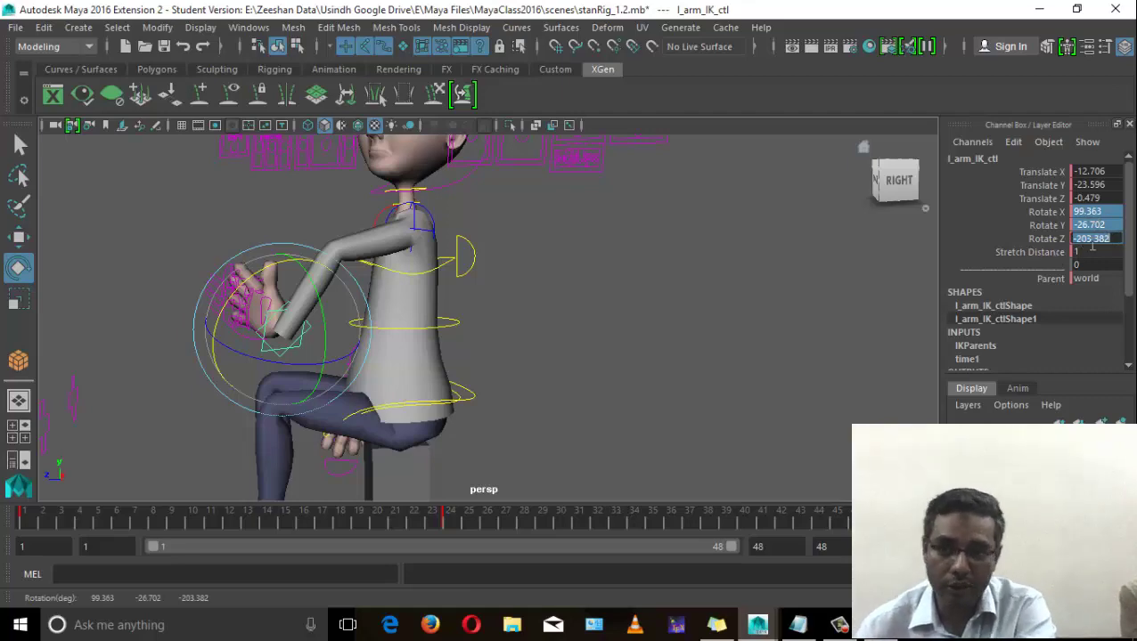
Reset the left arm IK control's rotations to 0, and rotate it to about X 5.9, Y -16.8, Z -111.8 degrees.
type("0")
key("Return")
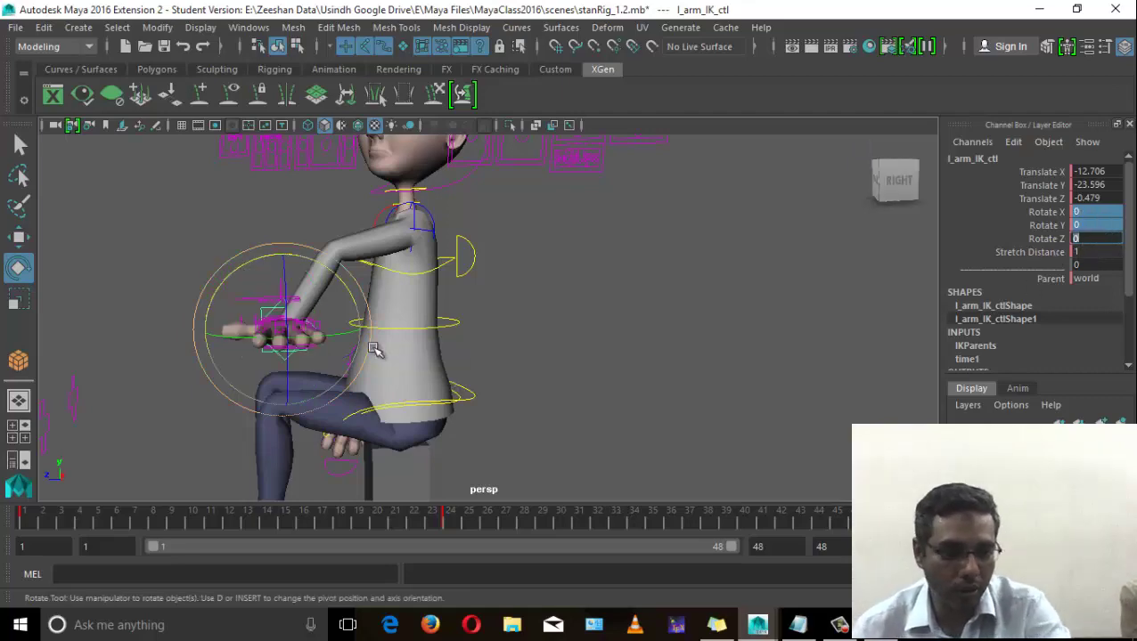
left_click_drag(374, 350, 584, 323, "alt")
left_click_drag(399, 302, 409, 457)
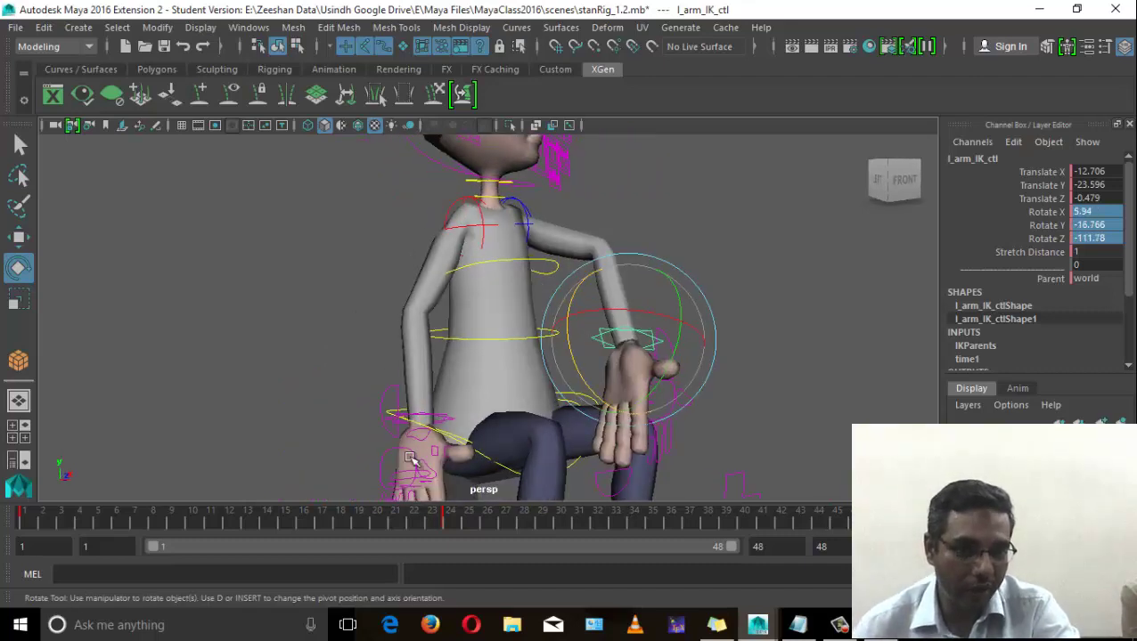
Zero the right arm IK control's rotations and turn it to about X -53.6, Y -43.0, Z 102.4 degrees.
left_click(415, 417)
left_click_drag(415, 417, 465, 375, "alt")
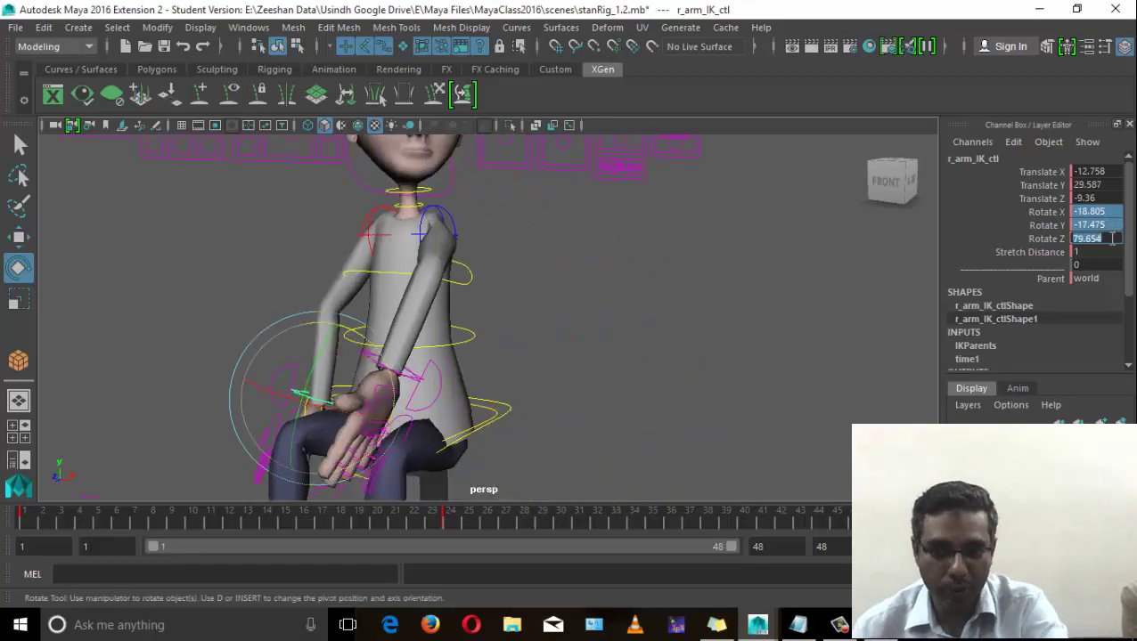
key("Return")
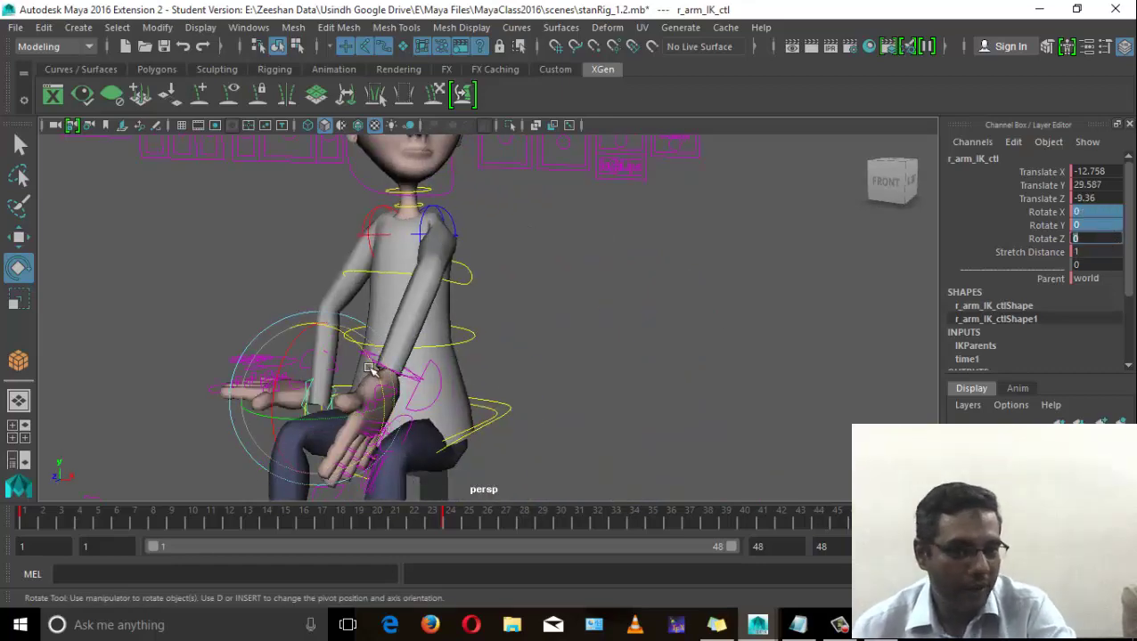
left_click_drag(372, 370, 314, 340)
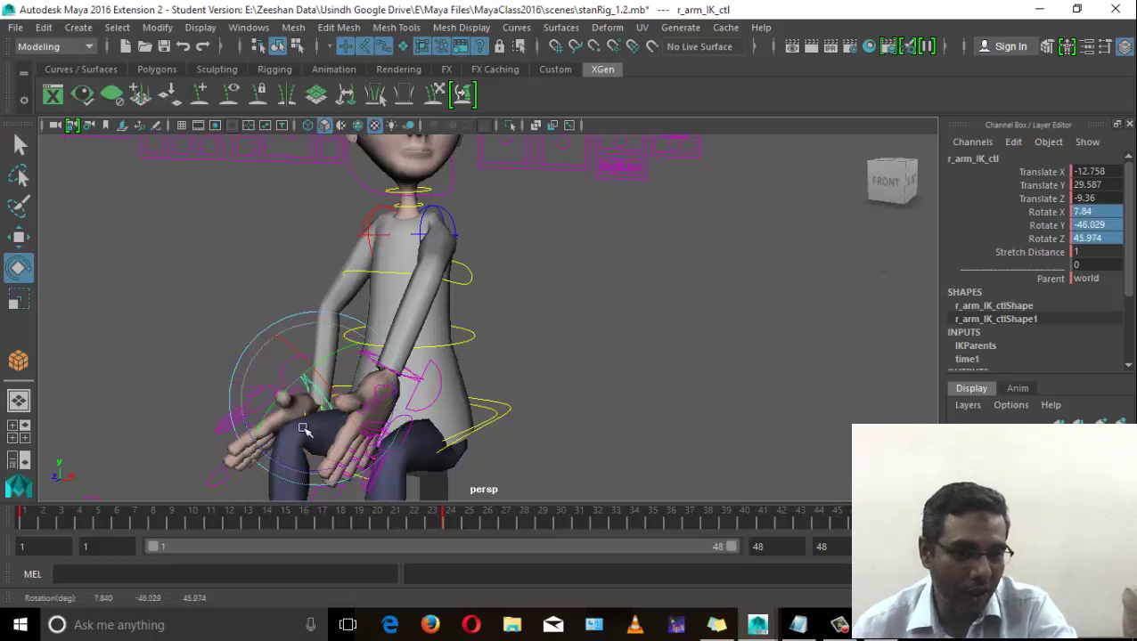
left_click_drag(304, 430, 327, 444)
left_click_drag(262, 468, 552, 463)
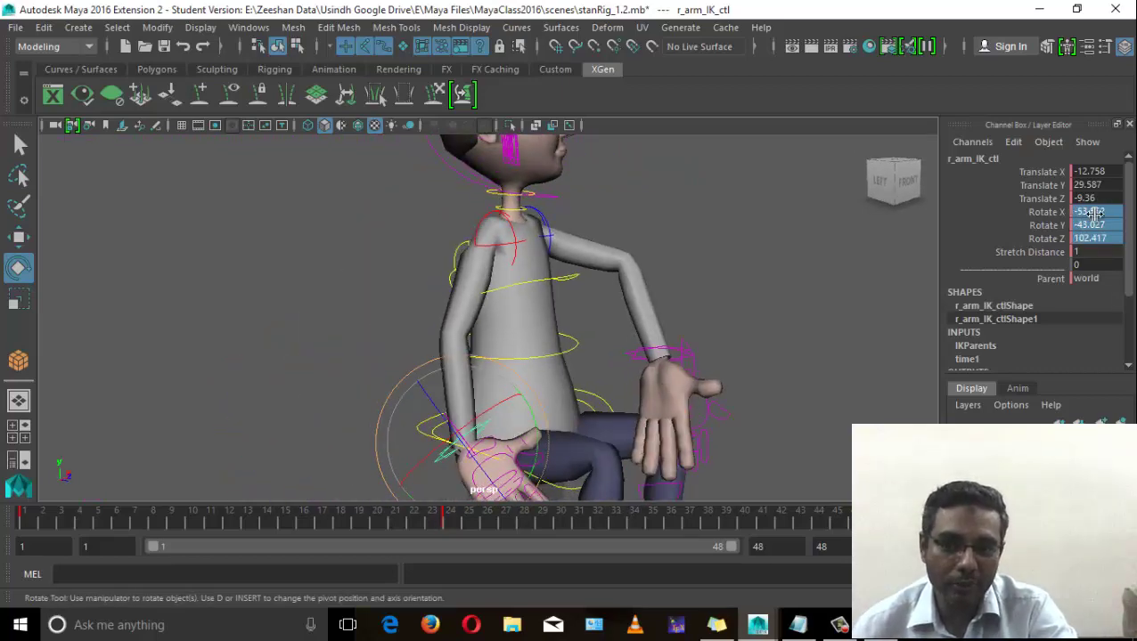
Move the right arm's IK control forward over the lap and rotate the hand toward the left hand.
left_click_drag(700, 350, 788, 381, "alt")
key("w")
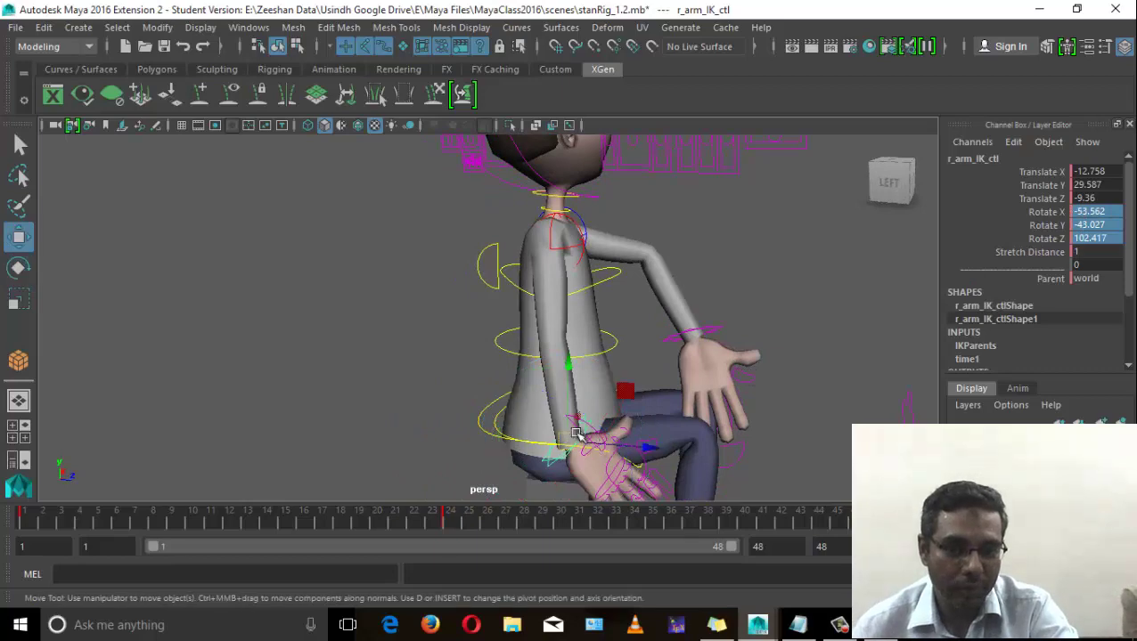
left_click_drag(573, 436, 459, 465)
key("e")
left_click_drag(514, 437, 495, 367)
left_click_drag(481, 485, 338, 336, "alt")
key("w")
left_click_drag(326, 366, 532, 300, "alt")
Select the right clavicle control and rotate it to about X -2.4, Y -27.2, Z -23.8 degrees.
left_click(434, 296)
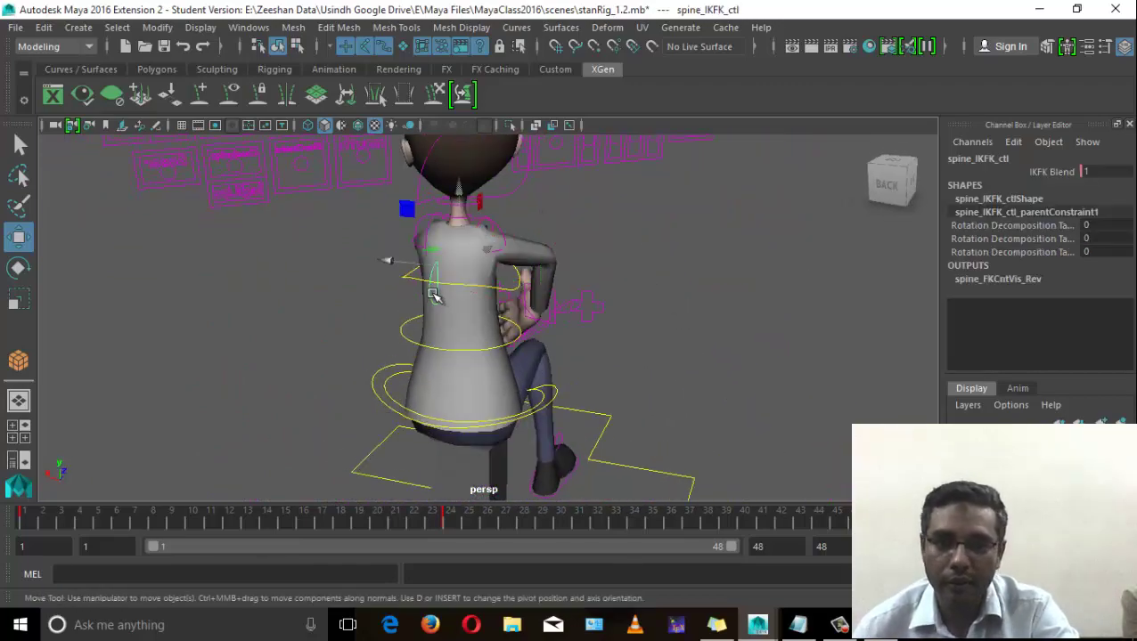
left_click_drag(428, 304, 452, 304, "alt")
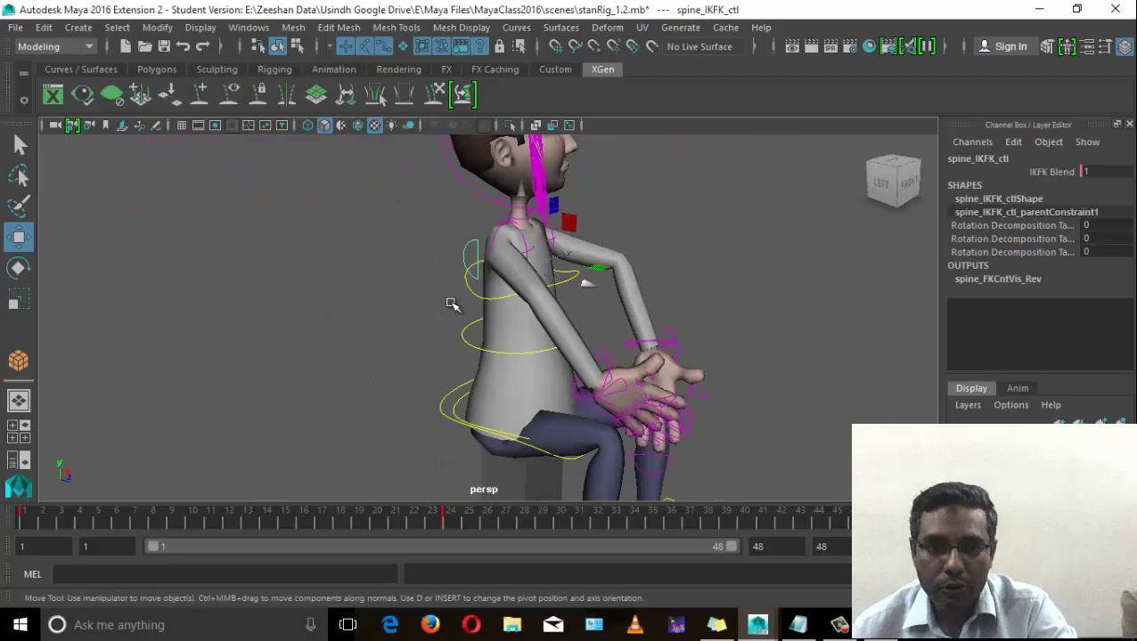
left_click_drag(488, 270, 521, 256, "alt")
left_click(509, 260)
key("e")
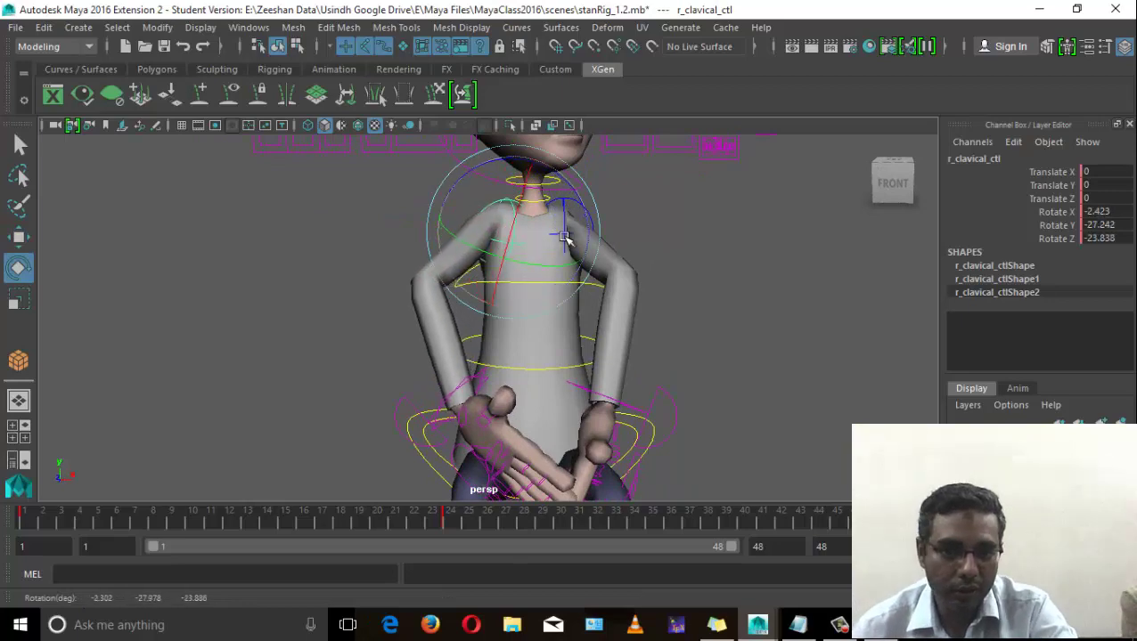
Reposition the right arm's IK control to about X -10.9, Y 23.7, Z 0.2.
left_click_drag(464, 313, 384, 390, "alt")
left_click(430, 350)
key("w")
scroll(384, 392, "down", 4)
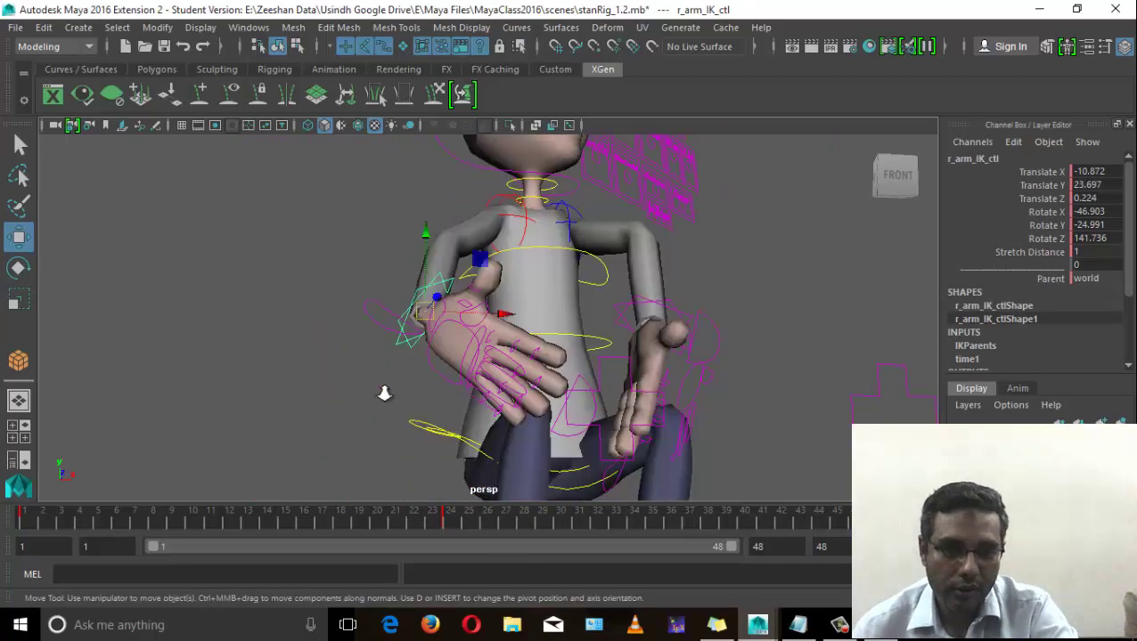
left_click_drag(505, 370, 291, 408, "alt")
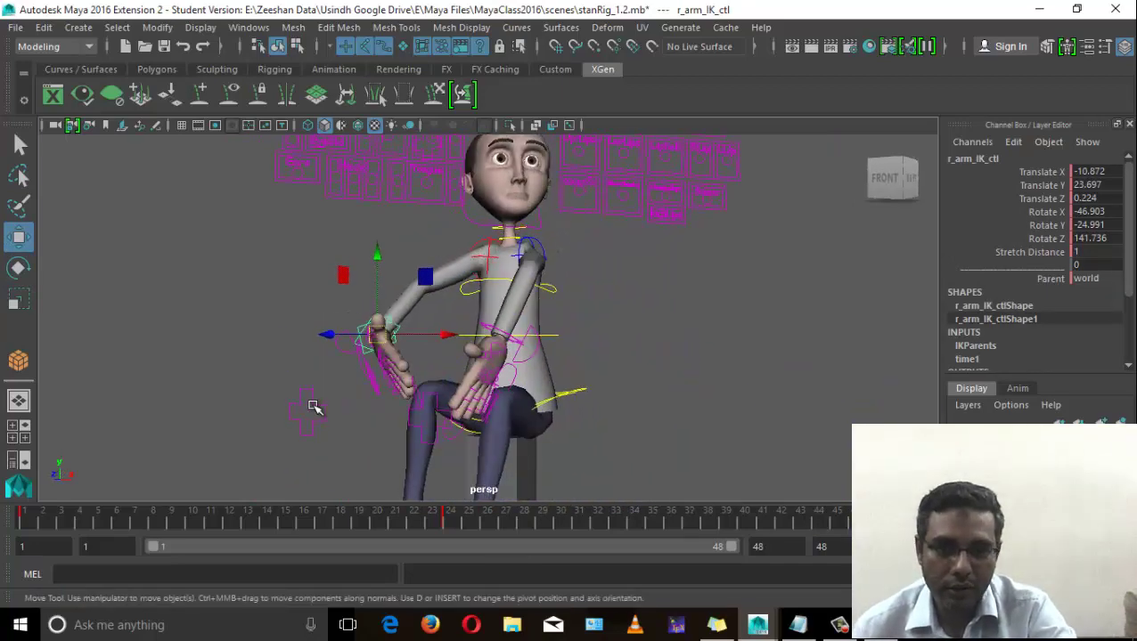
Move the left arm's pole vector control to about X -0.5, Y -23.0, Z 5.0.
left_click(308, 410)
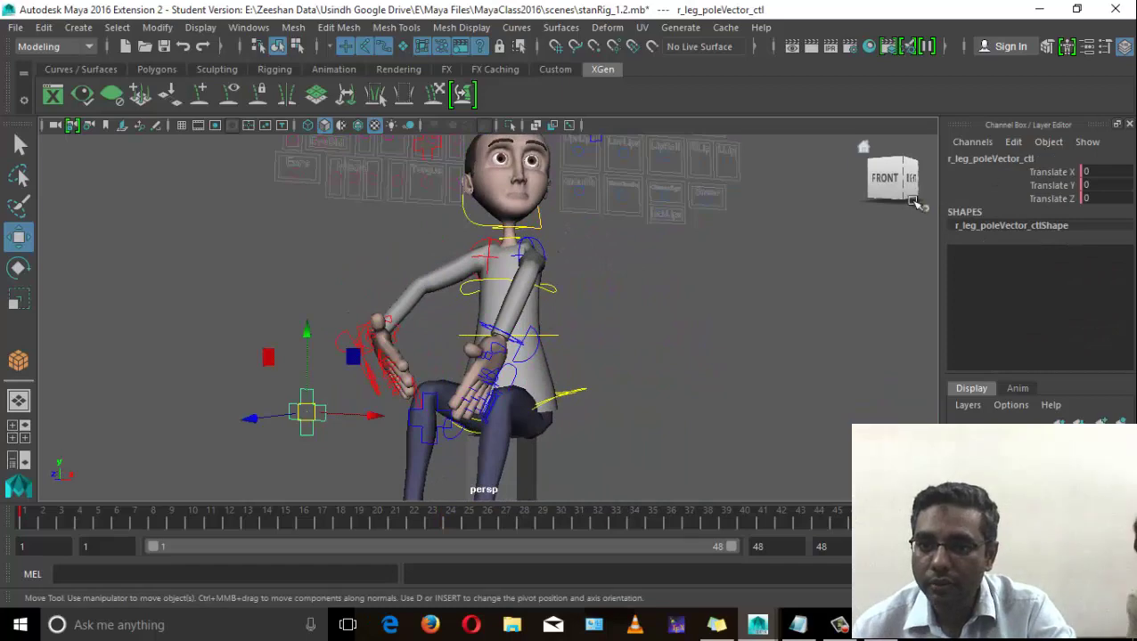
left_click_drag(915, 204, 791, 355)
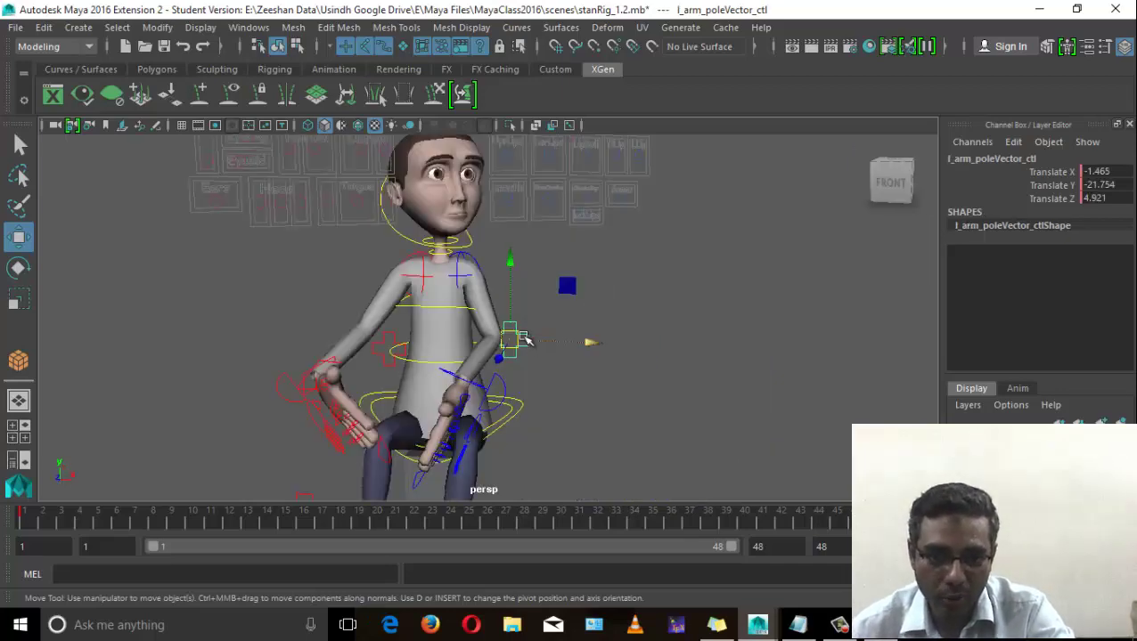
left_click_drag(509, 337, 515, 360)
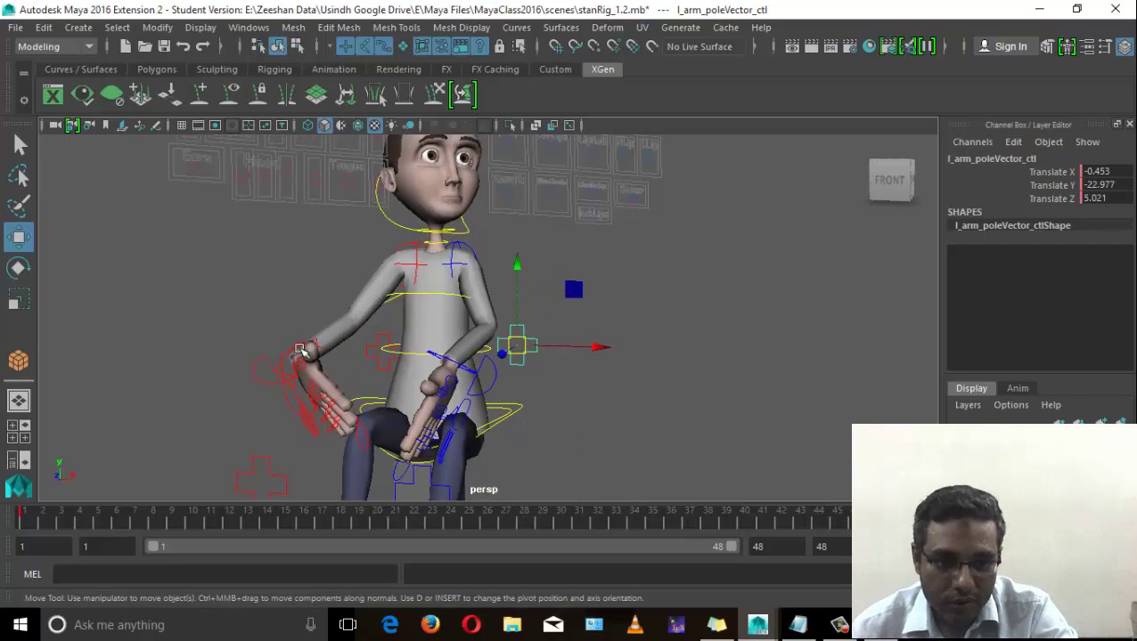
Rotate the right arm's IK control to about X 21.6, Y -62.7, Z 92.7 degrees and move it to about X -17.7, Y 25.3, Z -0.7.
left_click(296, 353)
key("e")
left_click_drag(329, 349, 365, 410)
key("w")
left_click_drag(367, 411, 479, 417, "alt")
middle_click_drag(481, 417, 495, 332, "alt")
scroll(472, 341, "up", 5)
left_click_drag(468, 341, 500, 375, "alt")
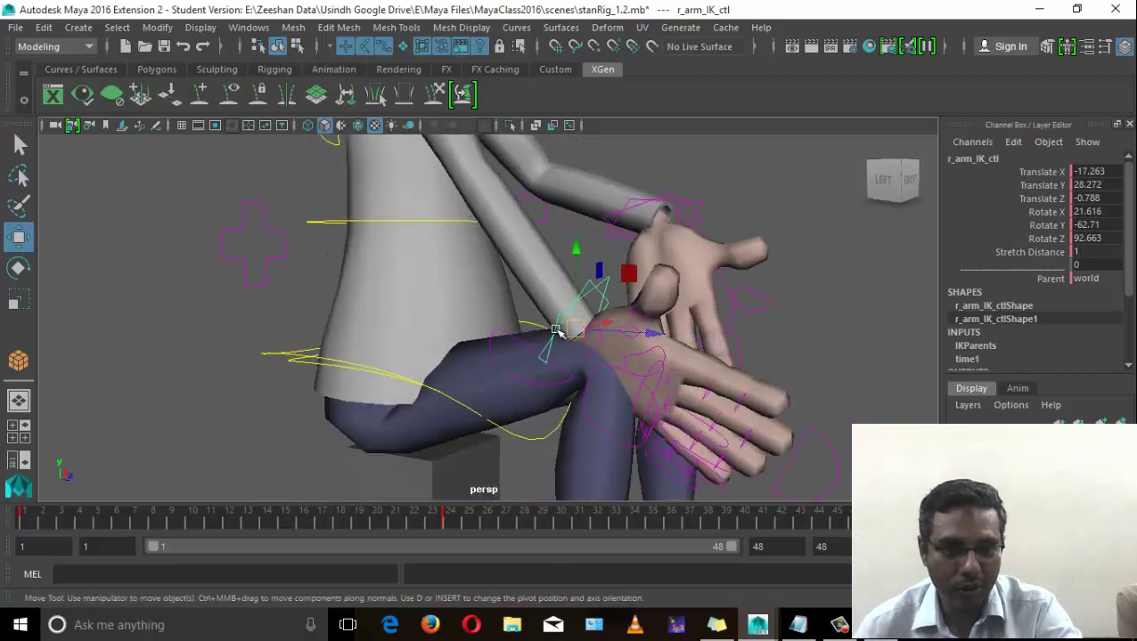
left_click_drag(578, 328, 589, 275)
middle_click_drag(589, 275, 675, 359, "alt")
left_click_drag(674, 359, 743, 362, "alt")
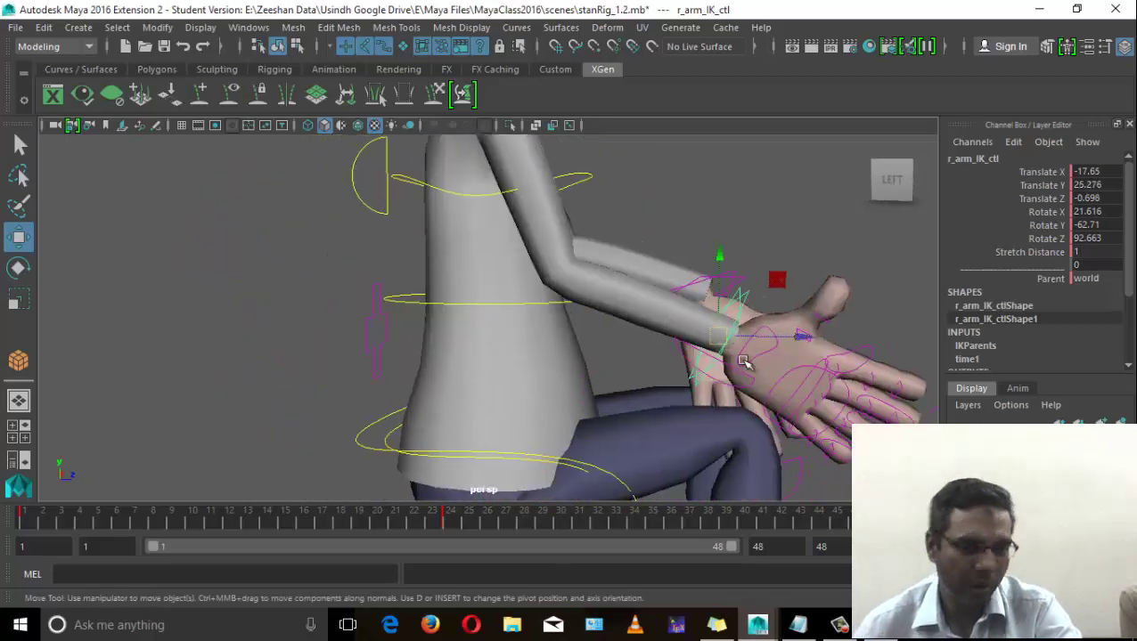
Refine the right arm IK control's rotation to about X 30.3, Y -55.2, Z 98.6 degrees.
scroll(730, 359, "down", 3)
middle_click_drag(597, 318, 462, 318, "alt")
key("e")
left_click_drag(596, 305, 563, 336)
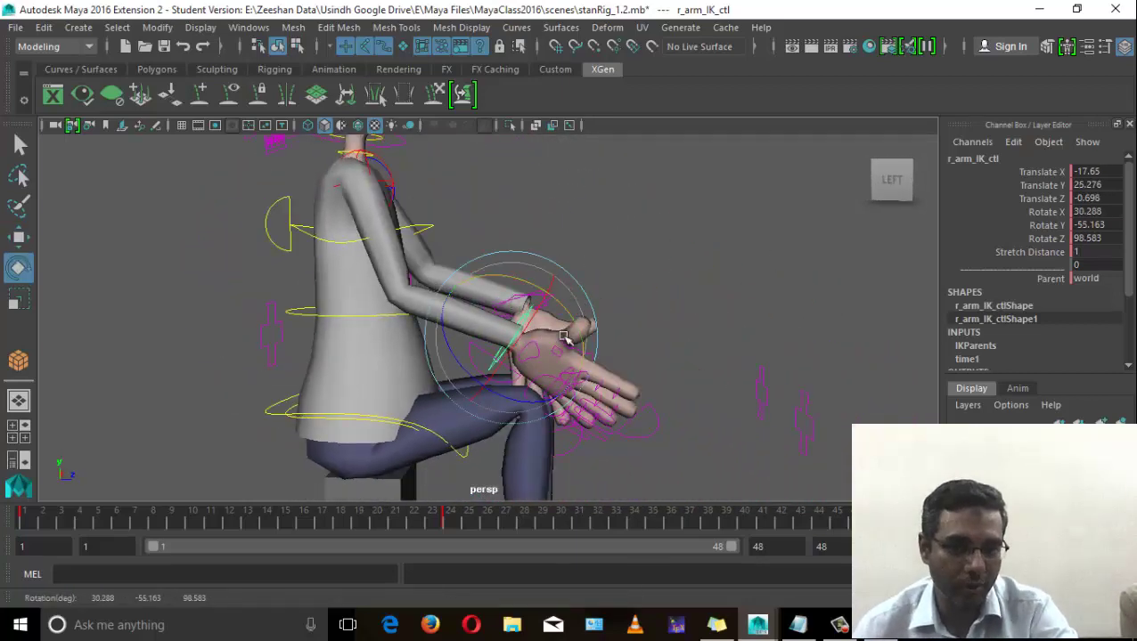
left_click_drag(472, 367, 512, 390)
left_click_drag(559, 361, 437, 366, "alt")
key("w")
scroll(437, 365, "up", 2)
Rotate the left arm's IK control so the left palm turns toward the right hand.
left_click(407, 302)
key("e")
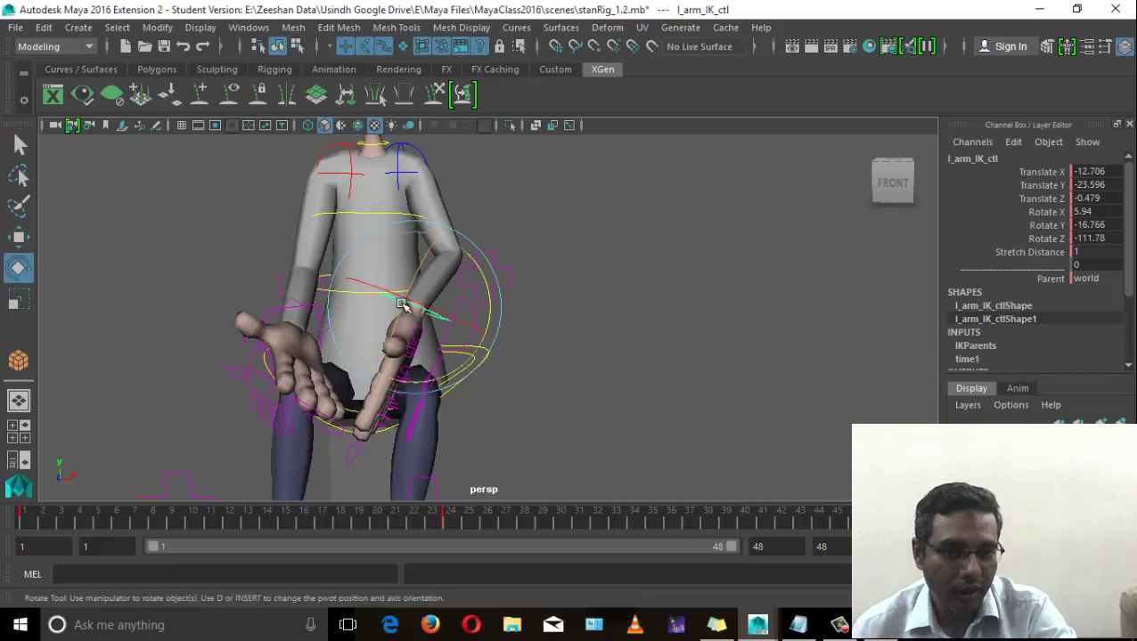
left_click_drag(408, 271, 368, 281)
middle_click_drag(368, 282, 367, 428, "alt")
Rotate the head control to about X -11.0, Y -28.0, Z 8.9 degrees.
left_click(401, 299)
left_click_drag(392, 284, 369, 318)
left_click_drag(369, 318, 449, 319, "alt")
middle_click_drag(449, 320, 445, 201, "alt")
left_click_drag(356, 308, 437, 310, "alt")
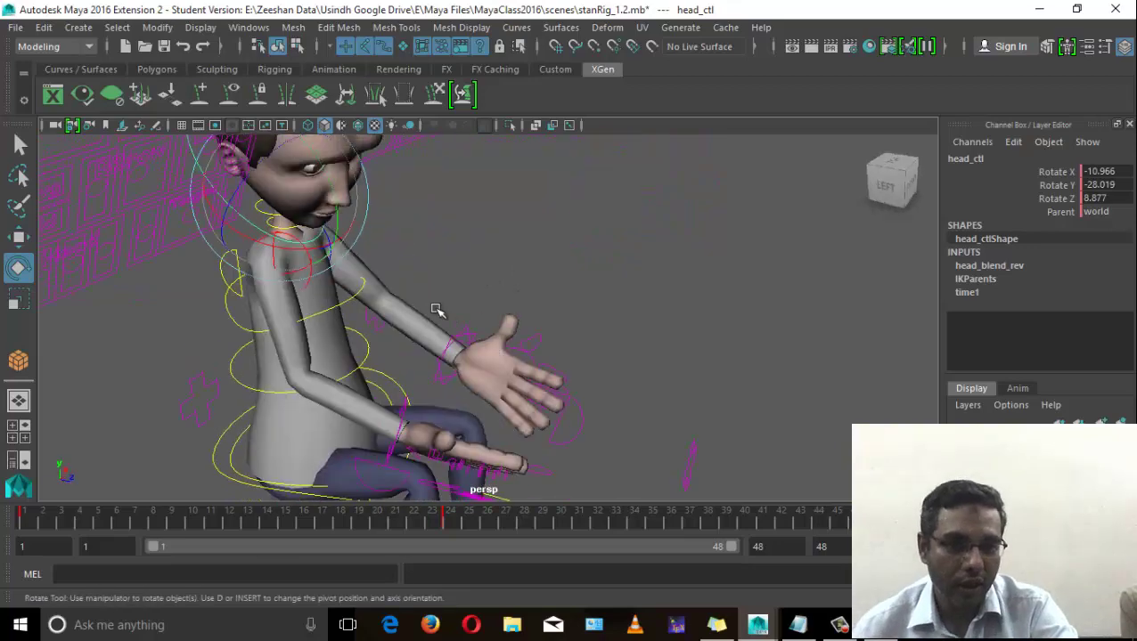
Lean the upper spine IK control forward to about Y -22.2 degrees and shift it to about 2.4 in Z.
left_click(356, 301)
left_click_drag(339, 255, 364, 287)
left_click_drag(347, 301, 356, 273, "alt")
key("w")
left_click_drag(360, 331, 340, 353, "alt")
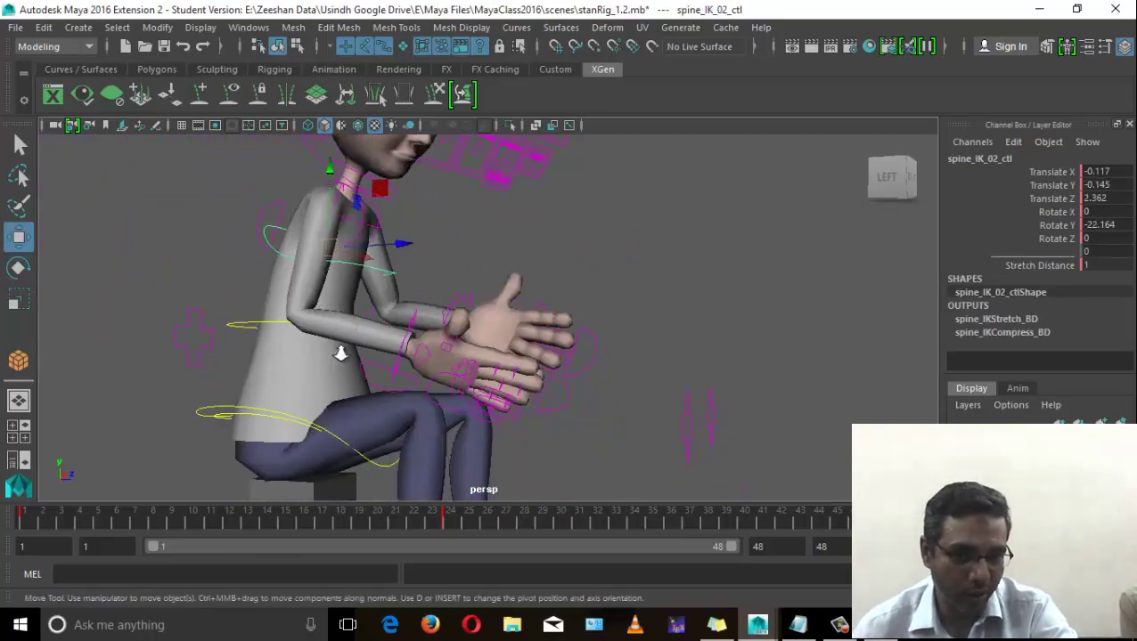
Move the left leg IK control across the right foot to about X -5.0, Y 3.0, Z 4.7.
middle_click_drag(340, 353, 356, 228, "alt")
left_click_drag(436, 287, 286, 317, "alt")
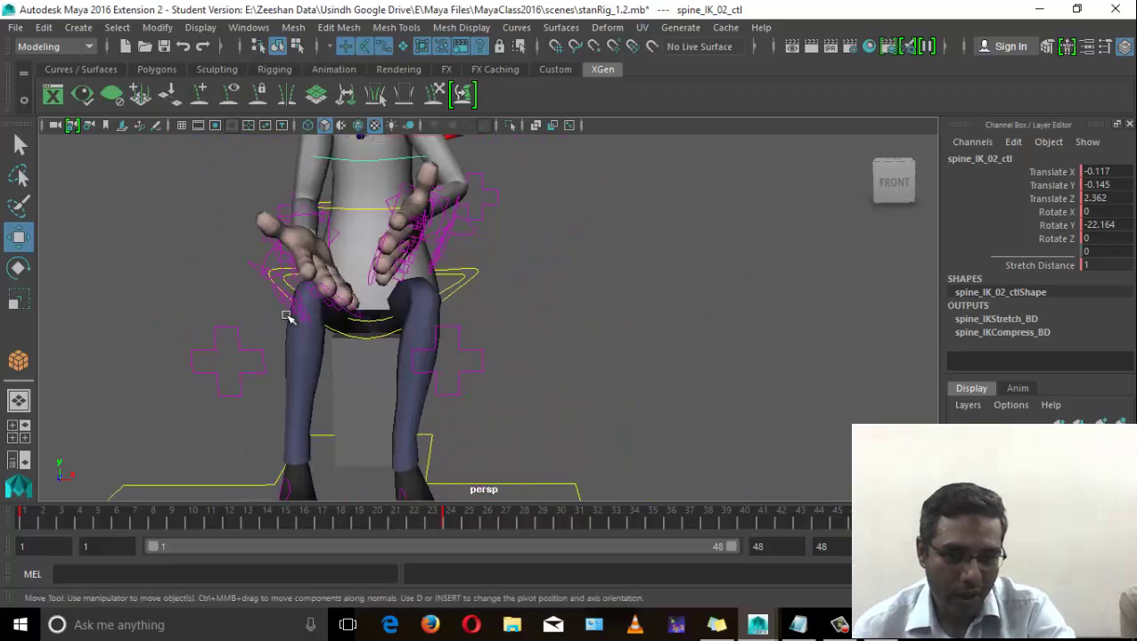
left_click_drag(444, 331, 436, 374, "alt")
left_click(450, 339)
key("e")
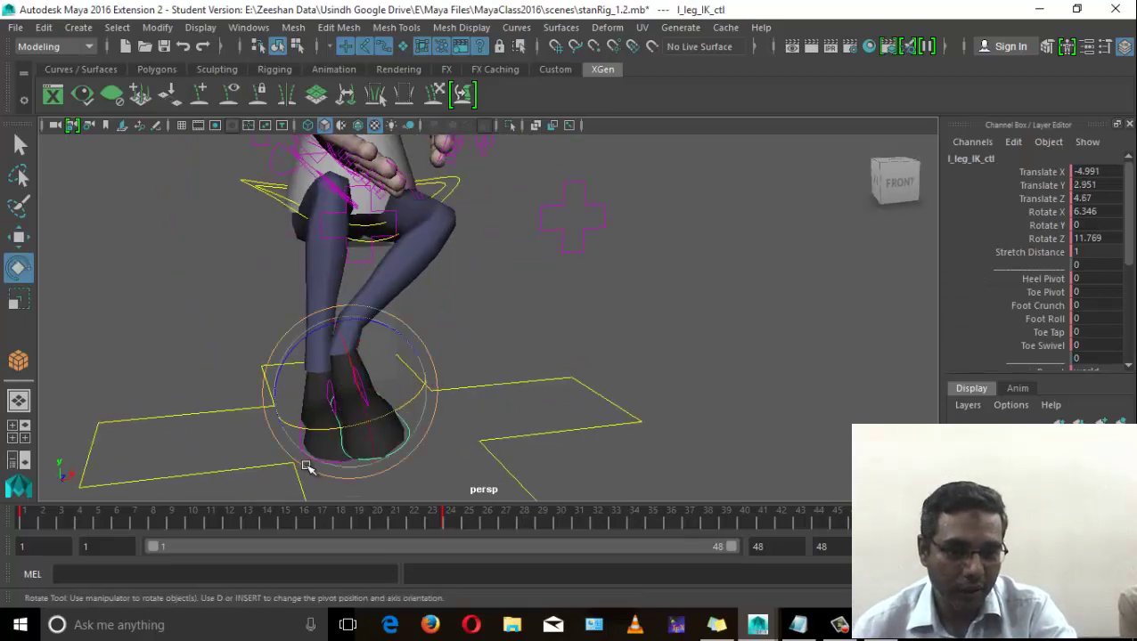
Cross the left foot over the right, placing its IK control at about X -6.3, Y -0.1, Z 4.8 and rotating it to X -0.4, Y -27.7, Z -32.6 degrees.
key("q")
key("e")
left_click_drag(349, 416, 398, 334)
left_click_drag(349, 416, 287, 418, "alt")
key("w")
key("e")
key("w")
left_click(295, 394)
left_click(294, 347)
left_click_drag(343, 429, 459, 374, "alt")
middle_click_drag(460, 374, 487, 465, "alt")
scroll(475, 348, "down", 3)
left_click_drag(474, 348, 395, 327, "alt")
middle_click_drag(531, 214, 542, 330, "alt")
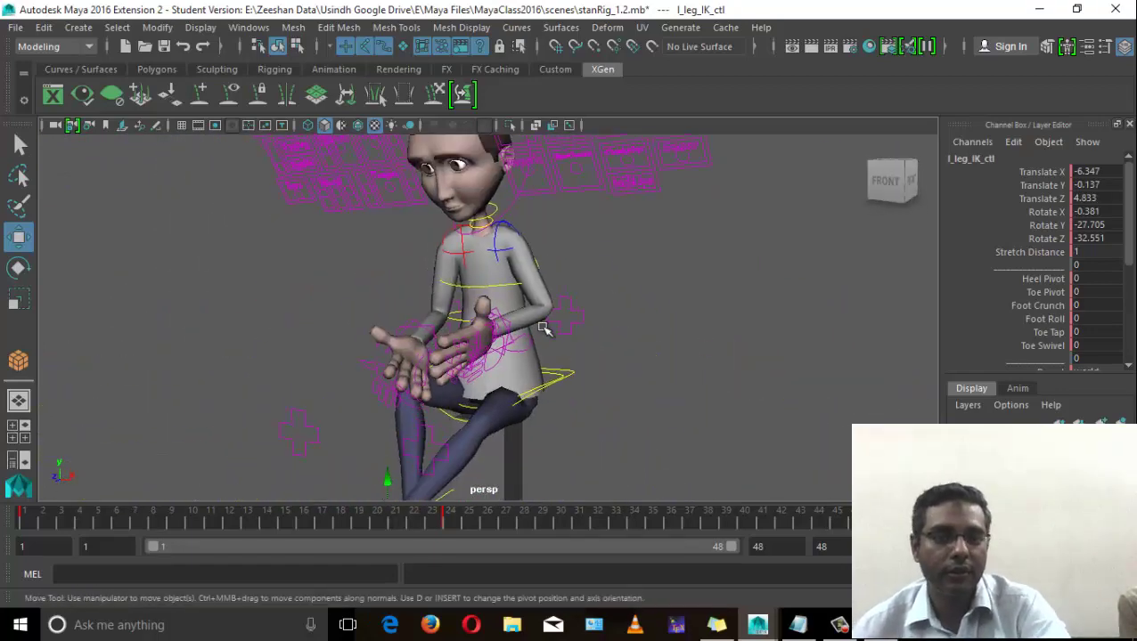
scroll(543, 330, "down", 3)
left_click_drag(432, 348, 533, 371, "alt")
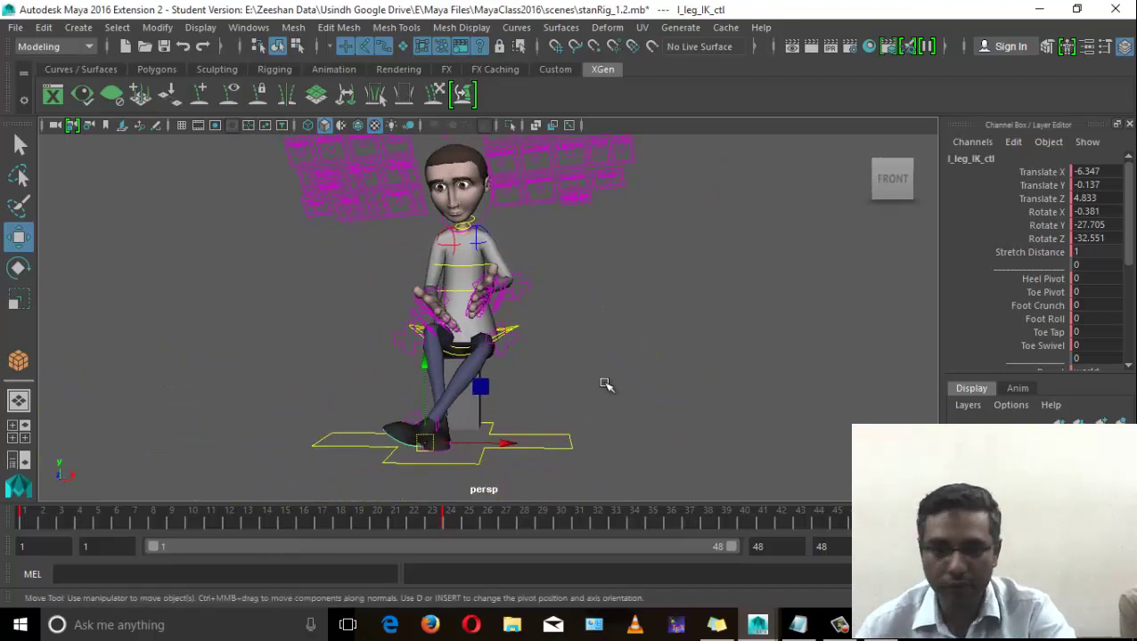
Select all of the character's rig controls and key the leaning pose at the last frame.
left_click_drag(649, 478, 651, 479)
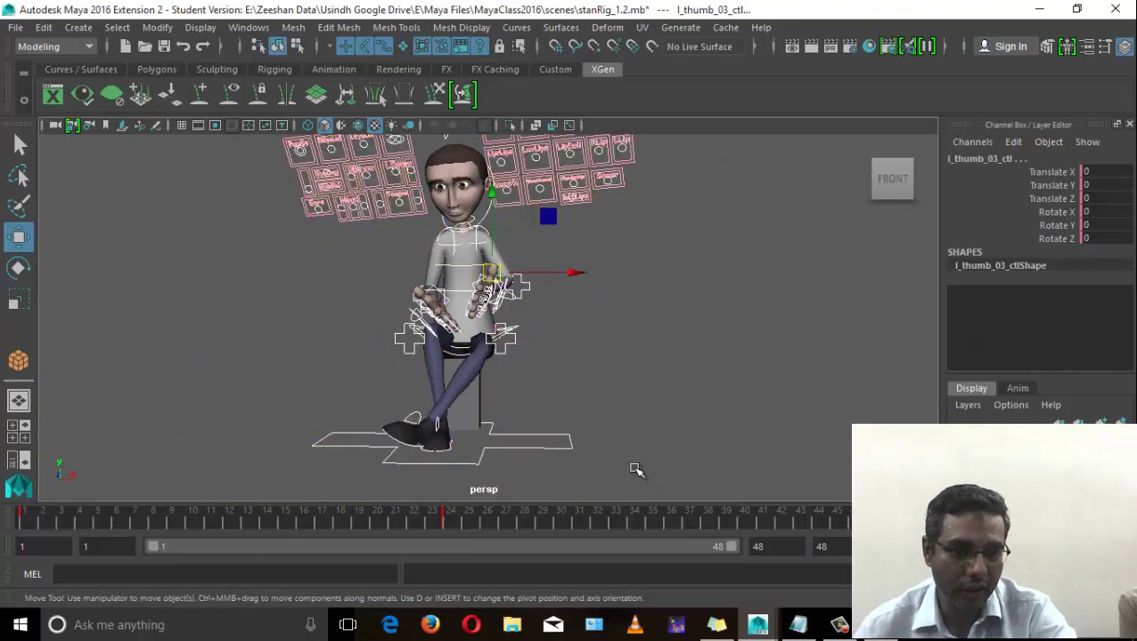
left_click_drag(677, 386, 677, 387)
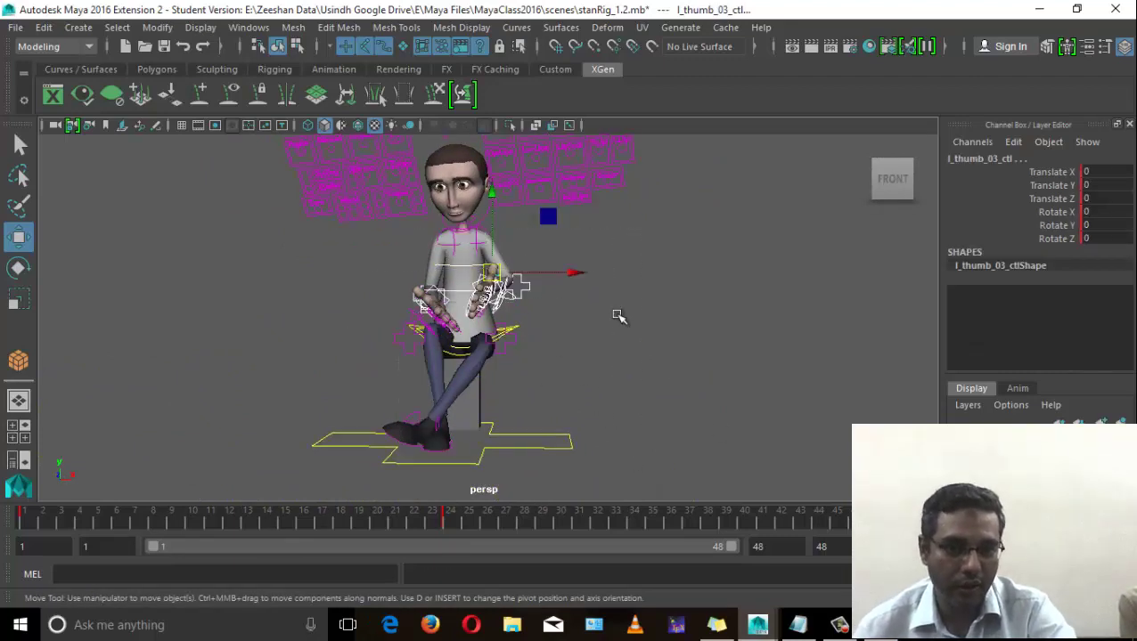
left_click_drag(631, 322, 432, 430)
left_click_drag(496, 470, 497, 471, "shift")
key("s")
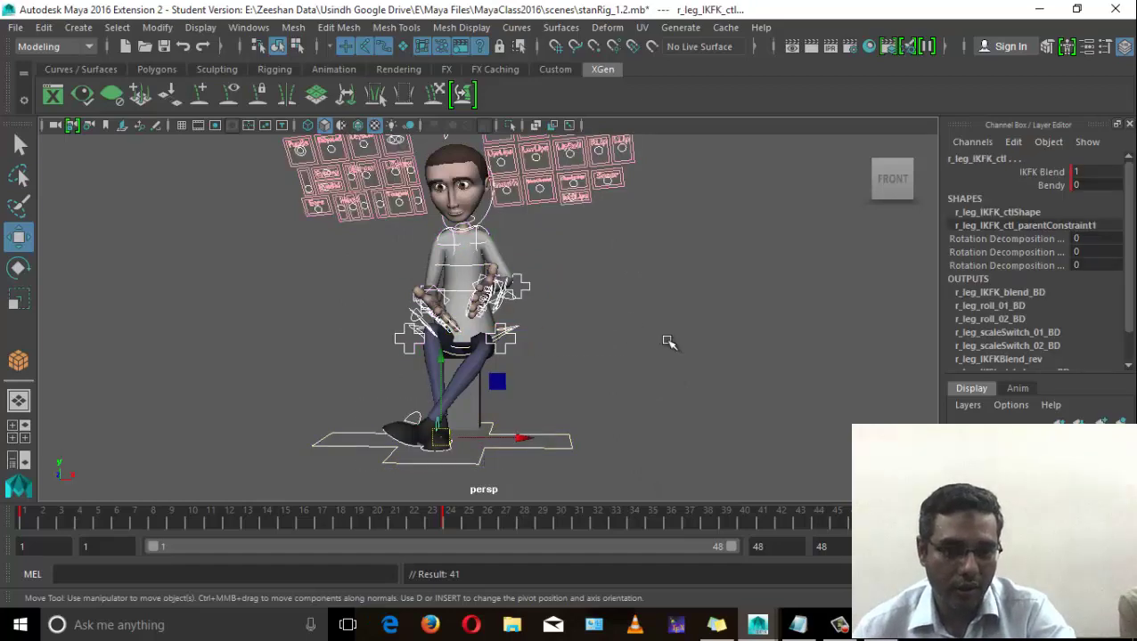
left_click_drag(665, 342, 626, 317, "alt")
left_click(572, 252)
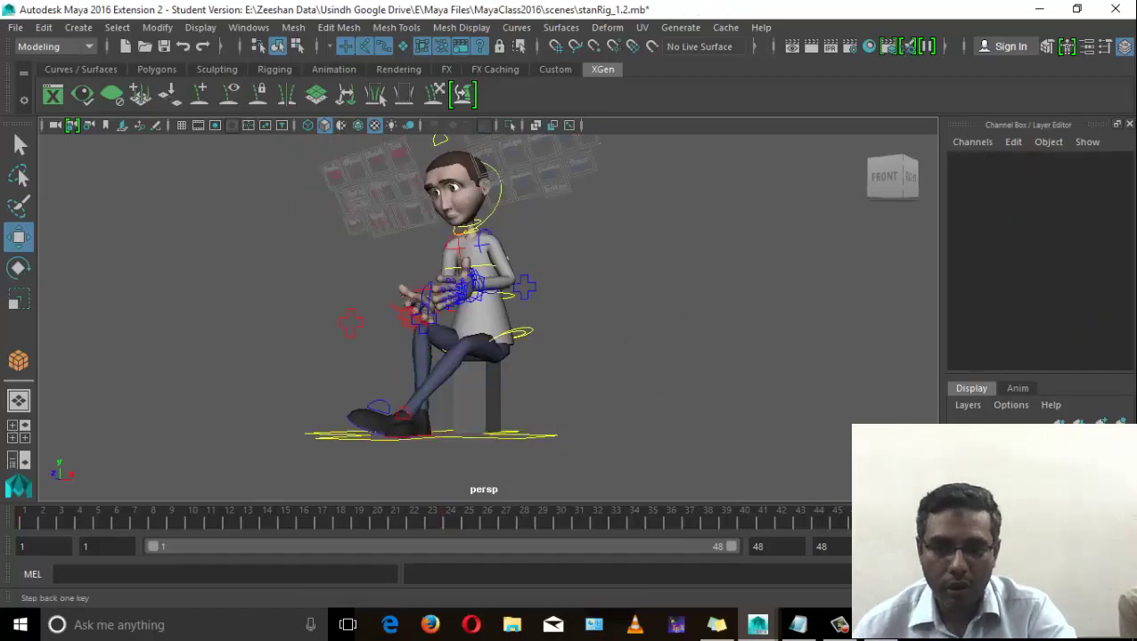
Play the animation from frame 1 to review the transition between poses.
scroll(628, 354, "down", 5)
left_click_drag(628, 354, 651, 353, "alt")
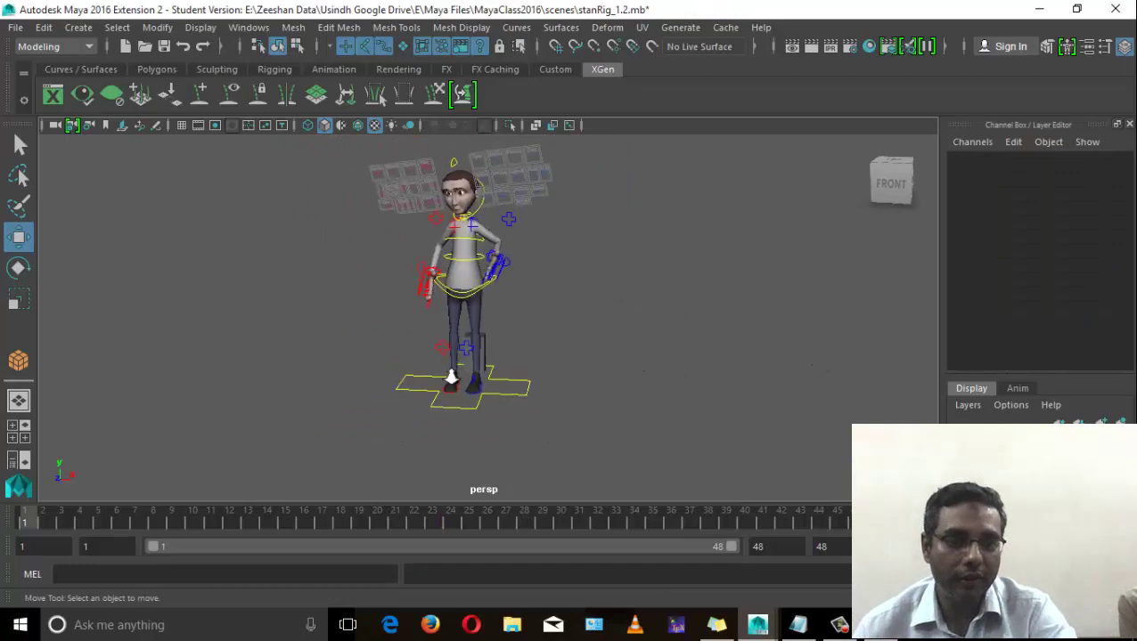
scroll(508, 363, "up", 3)
left_click_drag(510, 362, 503, 418, "alt")
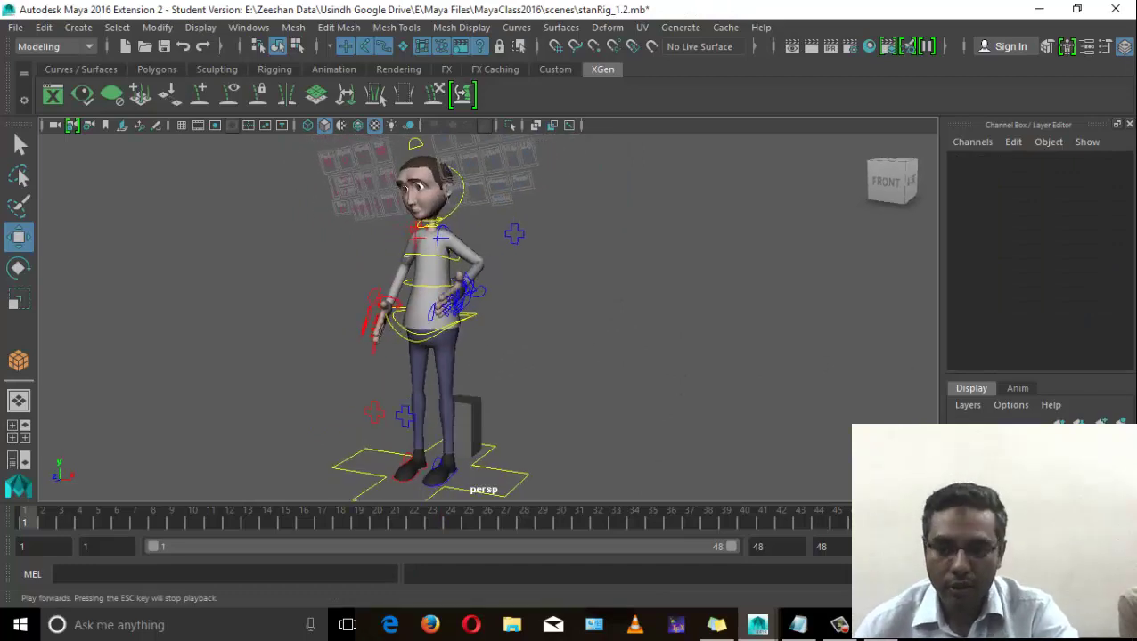
left_click(1060, 523)
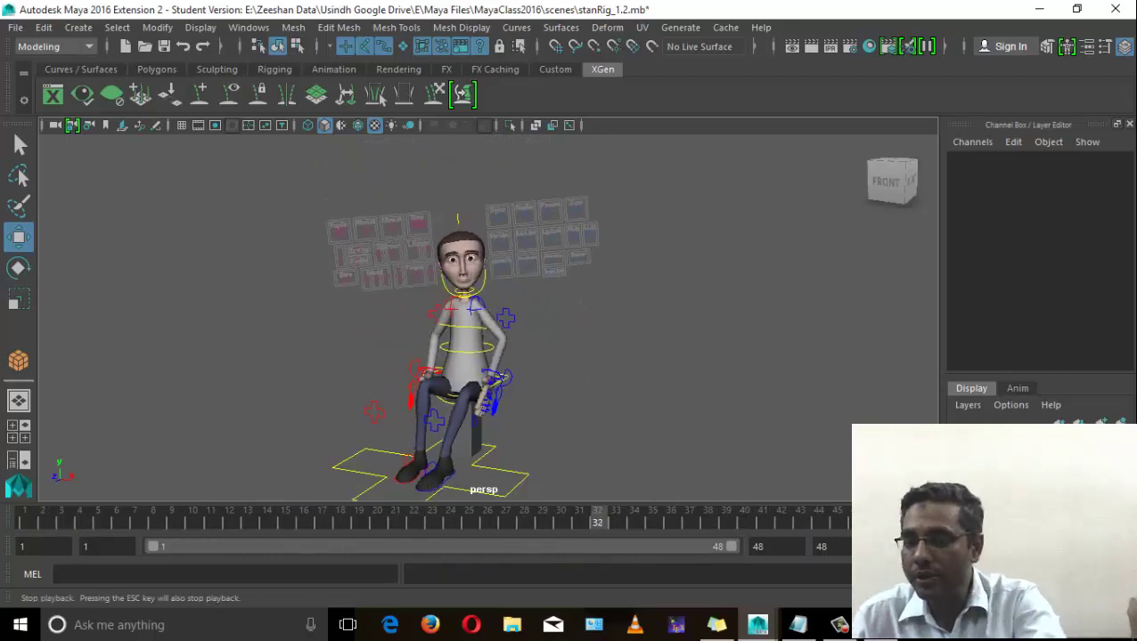
At frame 6, raise the left leg IK control to about Y 0.9, rotate it to X -7.6, Y 3.5, Z 0.2 degrees, and key it.
left_click(448, 476)
key("f")
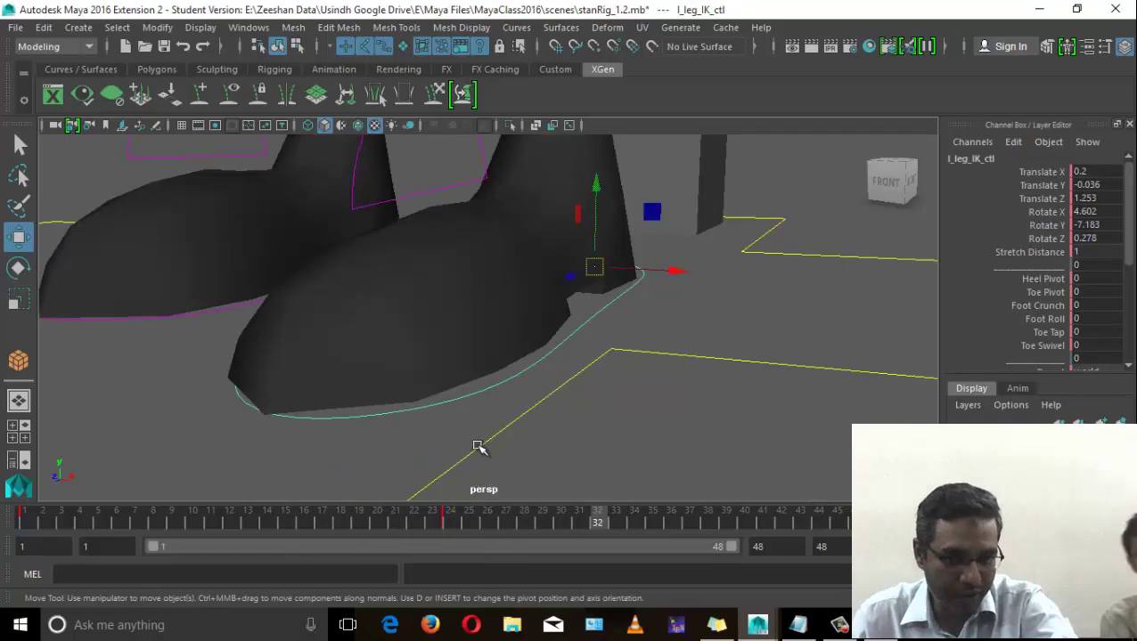
right_click_drag(632, 391, 418, 383, "alt")
left_click_drag(419, 383, 454, 392, "alt")
right_click_drag(454, 392, 339, 445, "alt")
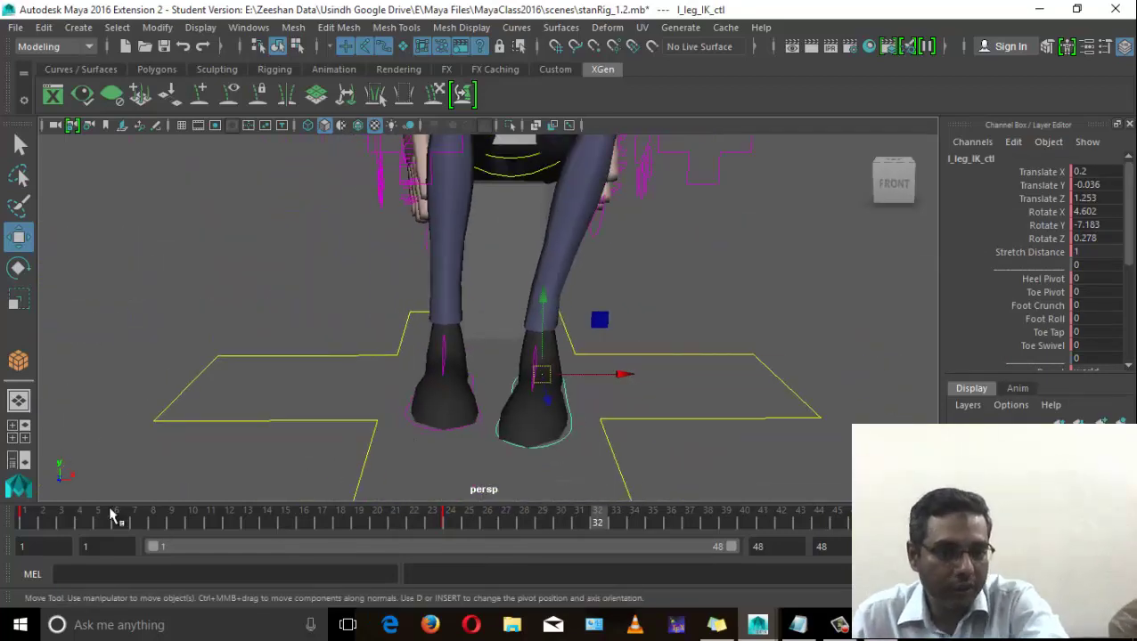
left_click_drag(27, 515, 115, 523)
left_click_drag(662, 355, 557, 331, "alt")
key("e")
left_click_drag(538, 375, 670, 389, "alt")
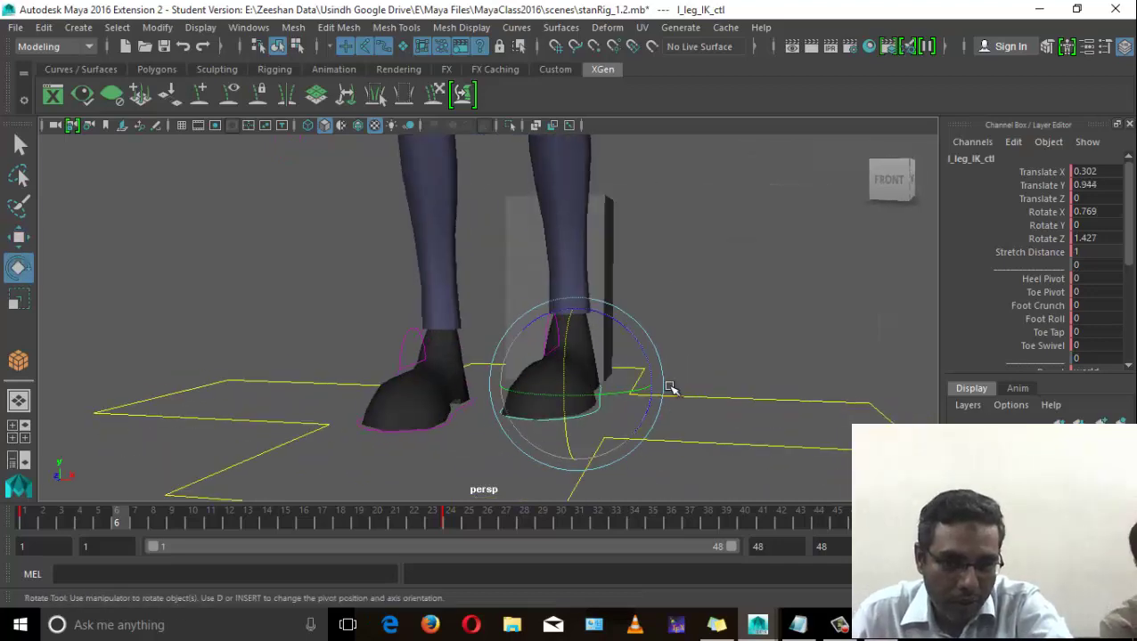
left_click_drag(571, 364, 603, 377)
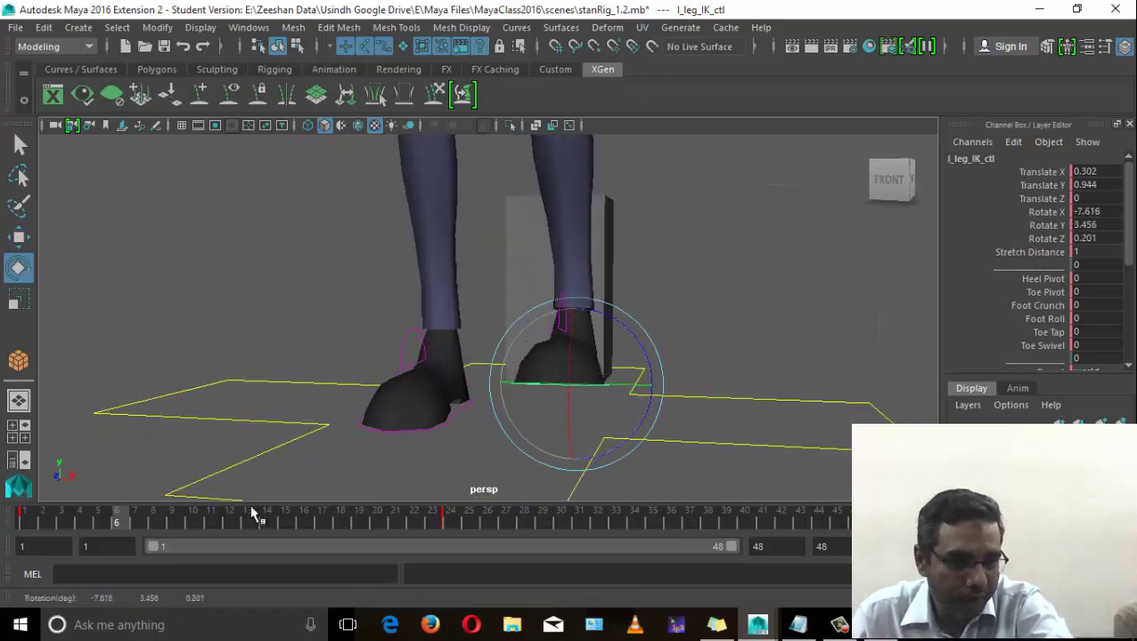
key("s")
Go to frame 24 and rotate the left leg IK control to about X 2.1, Y 1.9, Z -5.9 degrees.
left_click_drag(114, 523, 446, 548)
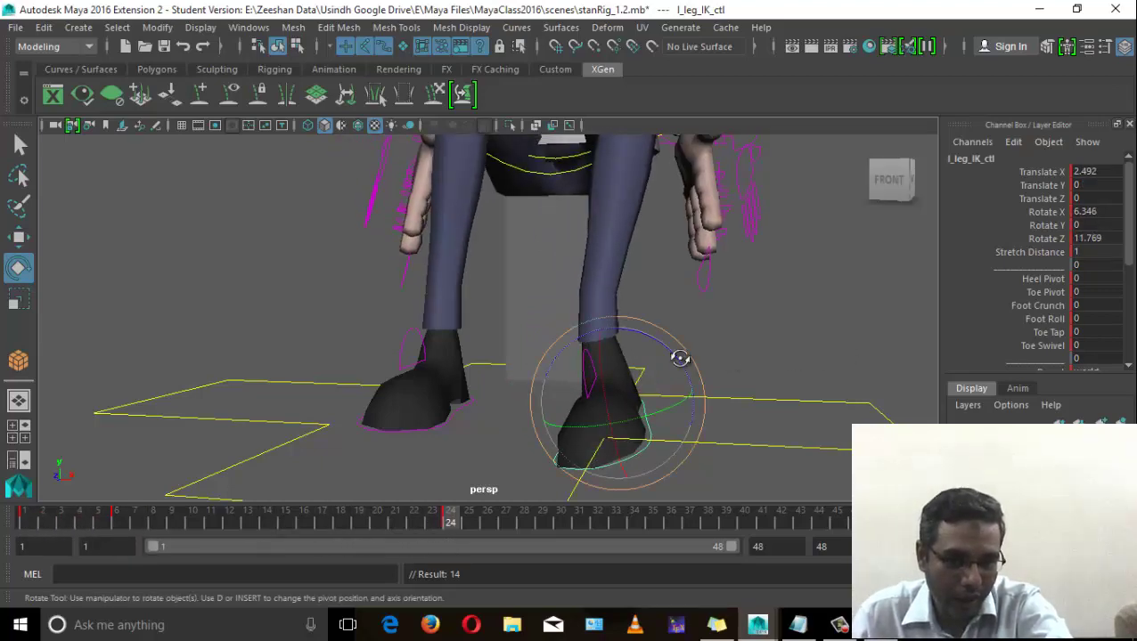
left_click_drag(680, 358, 705, 352, "alt")
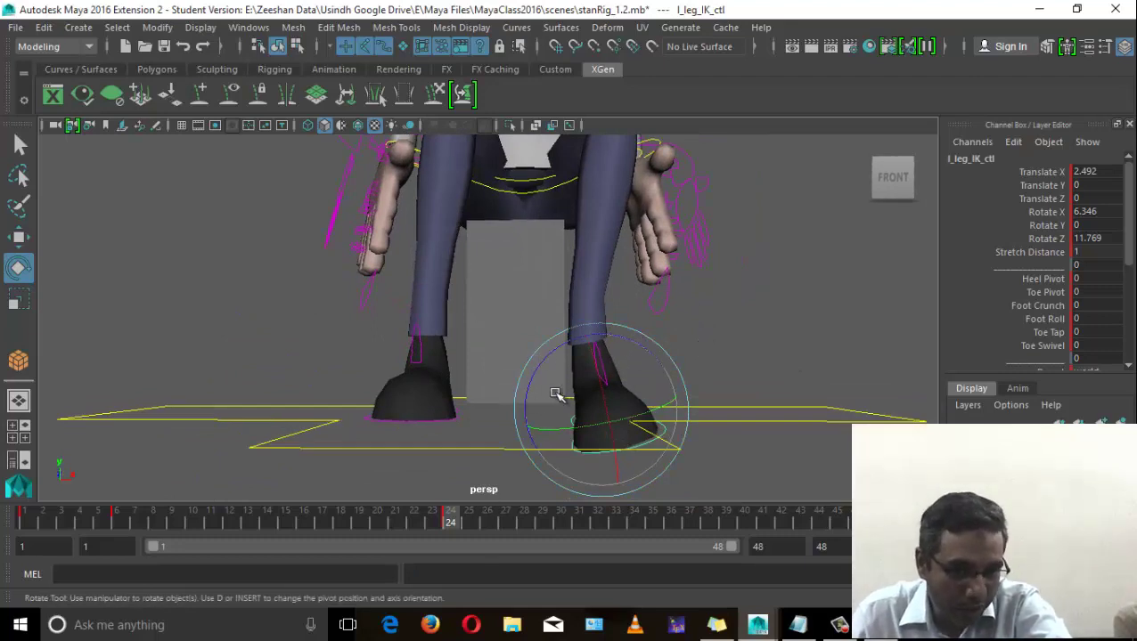
left_click_drag(555, 395, 542, 372)
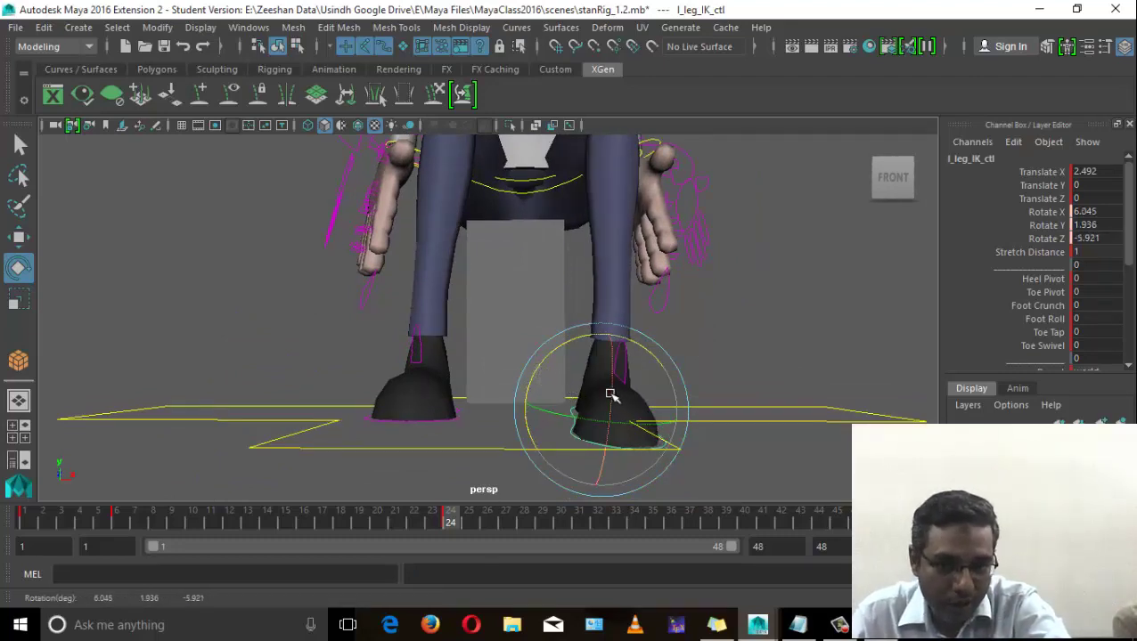
left_click_drag(610, 394, 614, 406)
Set the left leg IK control's three rotation values and its Translate X to 0.
left_click_drag(1096, 212, 1111, 229)
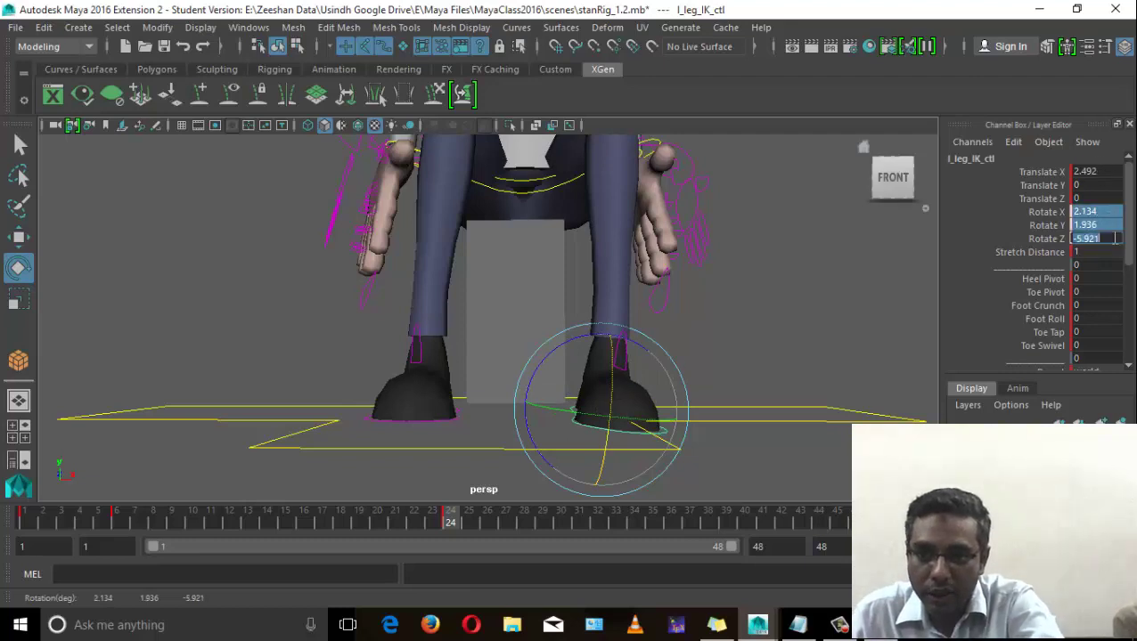
type("0")
key("Return")
double_click(1105, 174)
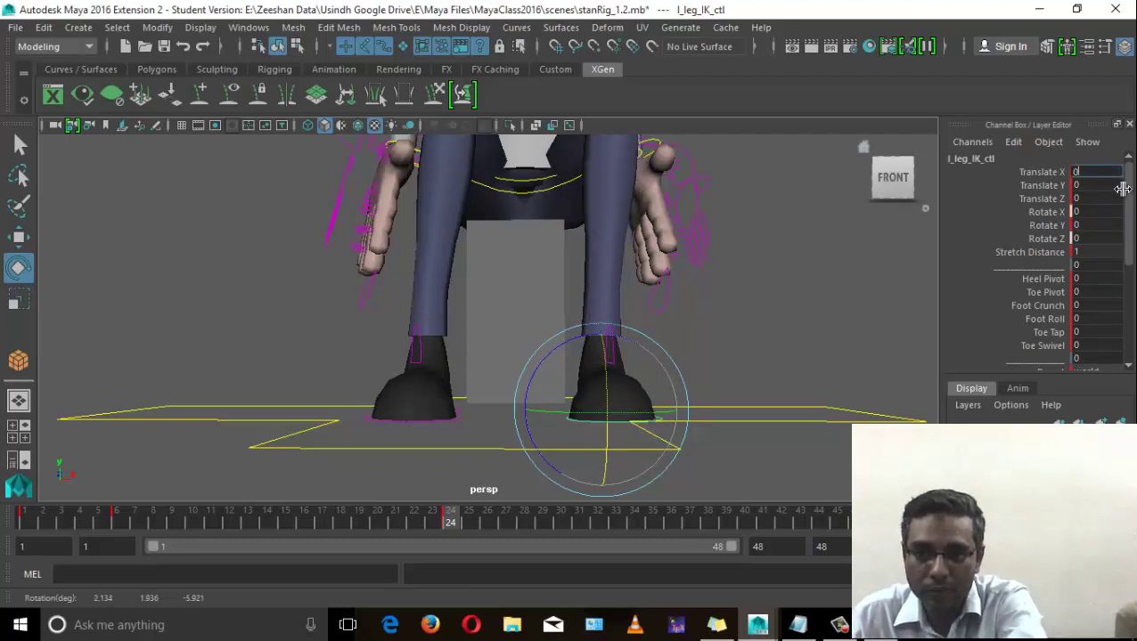
type("0")
key("Return")
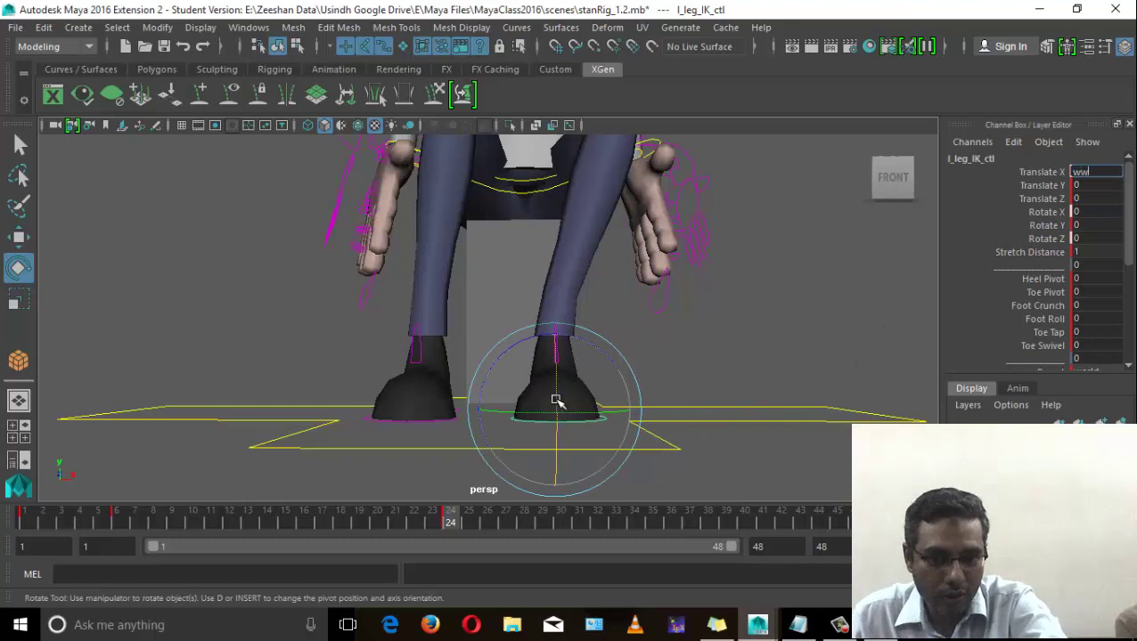
Try shifting and raising the left leg IK control, then reset its translation and rotation values to 0.
left_click_drag(655, 385, 742, 402, "alt")
key("w")
left_click_drag(796, 327, 717, 335, "alt")
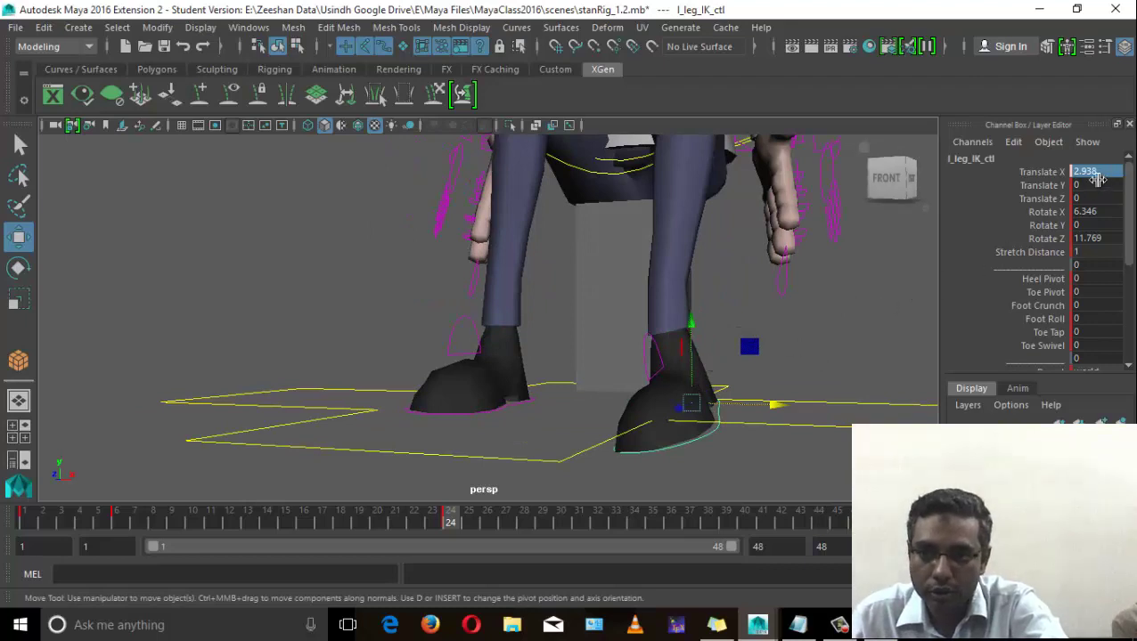
left_click_drag(895, 325, 657, 396, "alt")
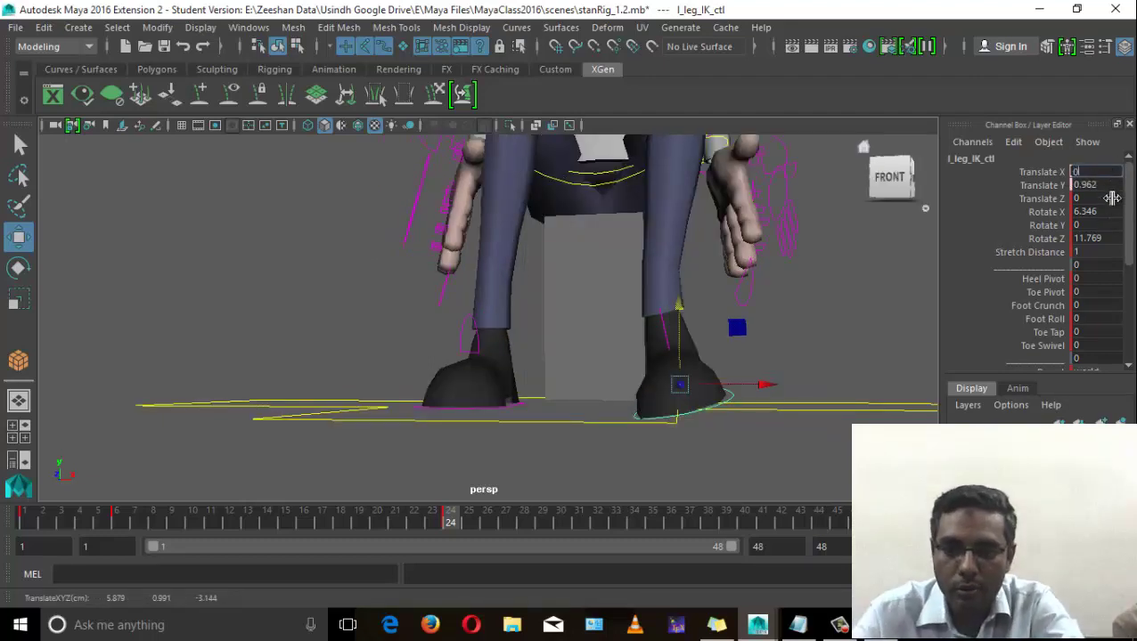
key("Tab")
type("0")
key("Tab")
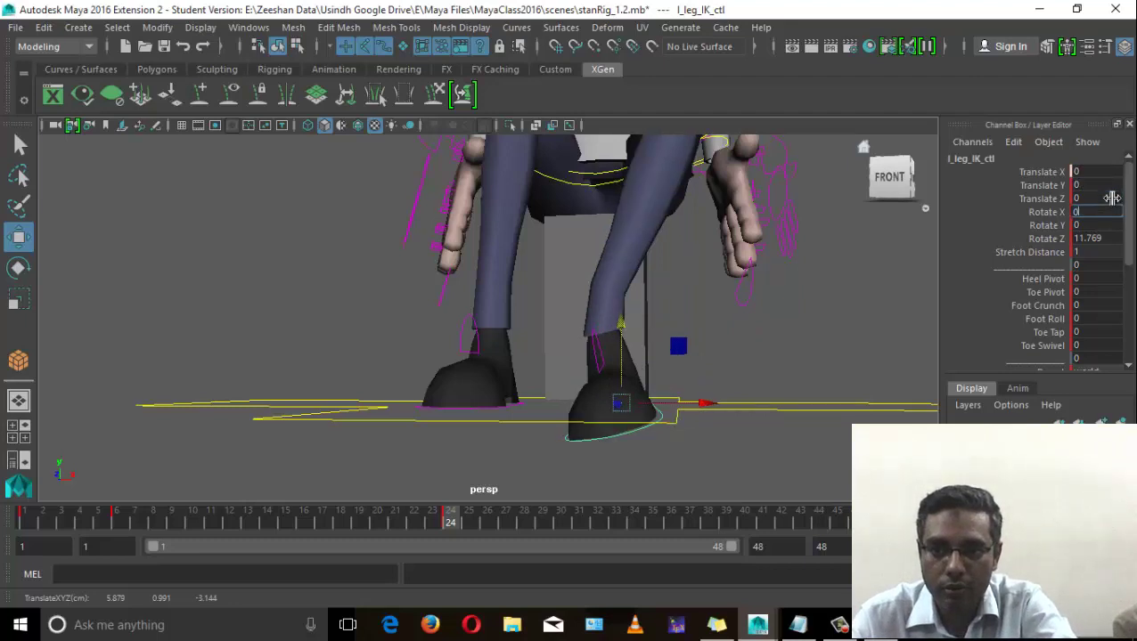
type("0")
key("Tab")
type("0")
key("Tab")
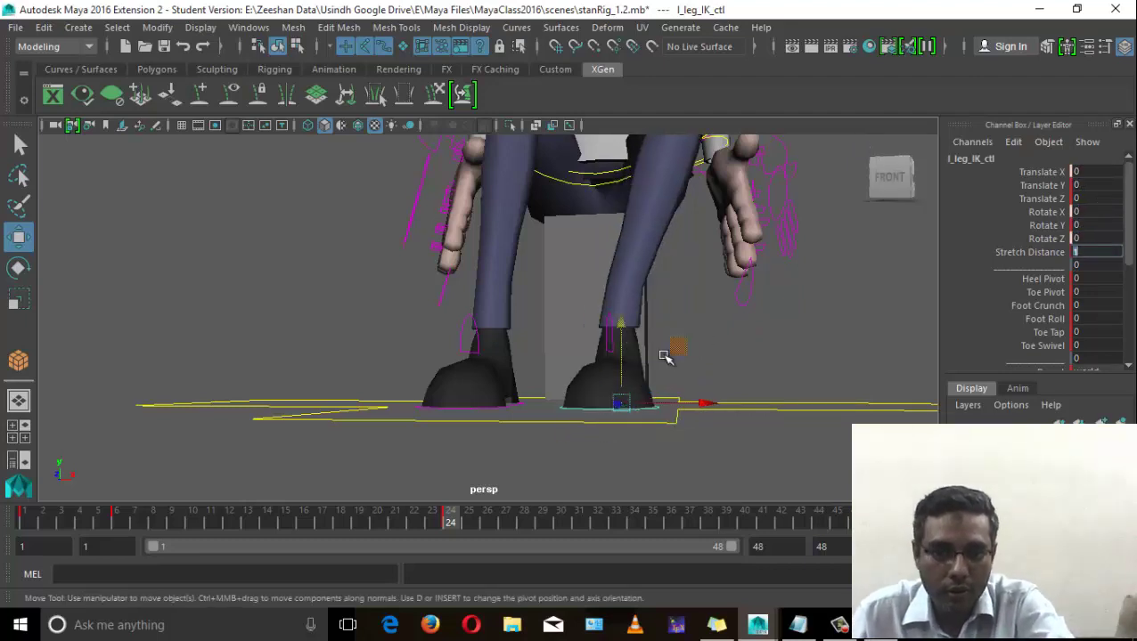
Key the left leg IK control at frame 24, moved to about X 3.0, Y 1.0 and rotated to X 6.2, Y 1.4, Z -1.2 degrees.
left_click_drag(710, 406, 704, 326)
key("ctrl+z")
key("e")
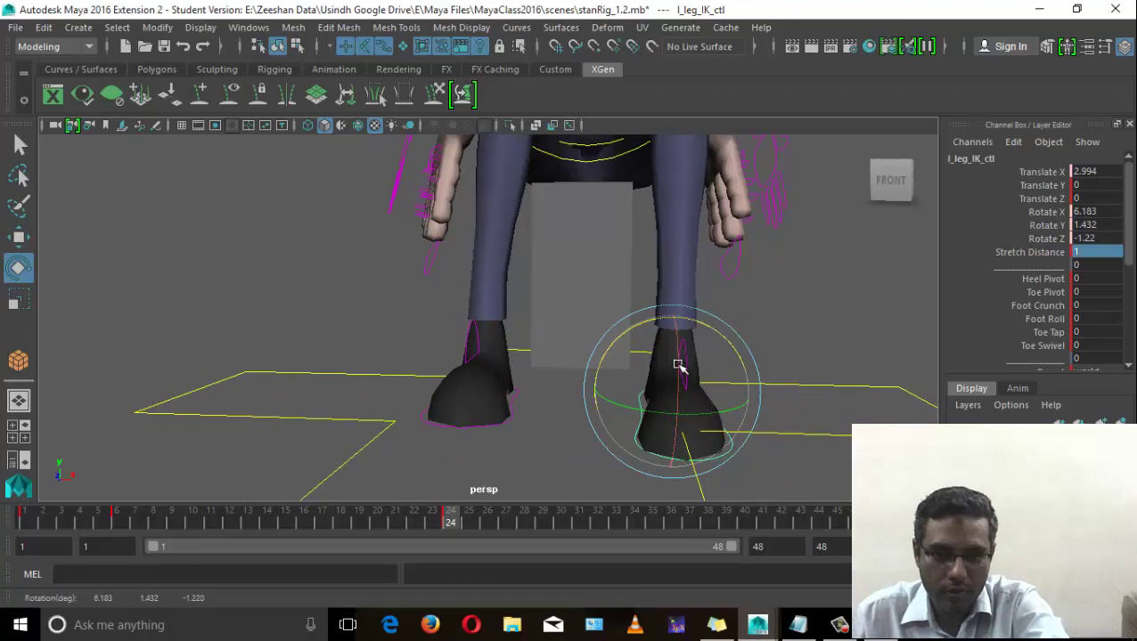
left_click_drag(678, 367, 684, 329, "alt")
key("w")
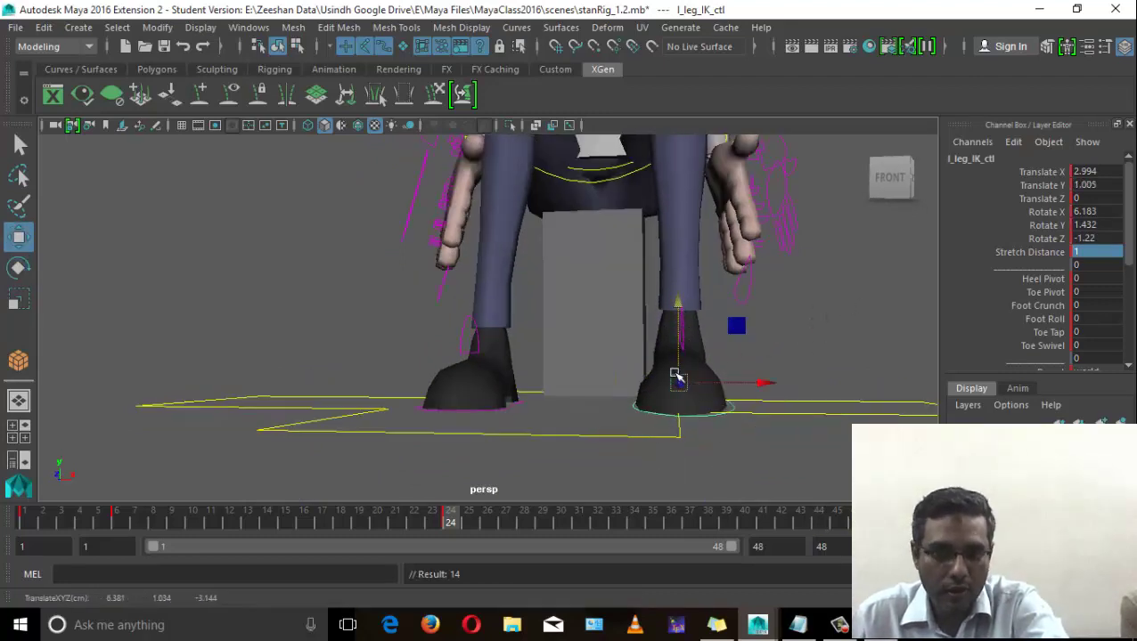
left_click_drag(533, 393, 702, 524, "alt")
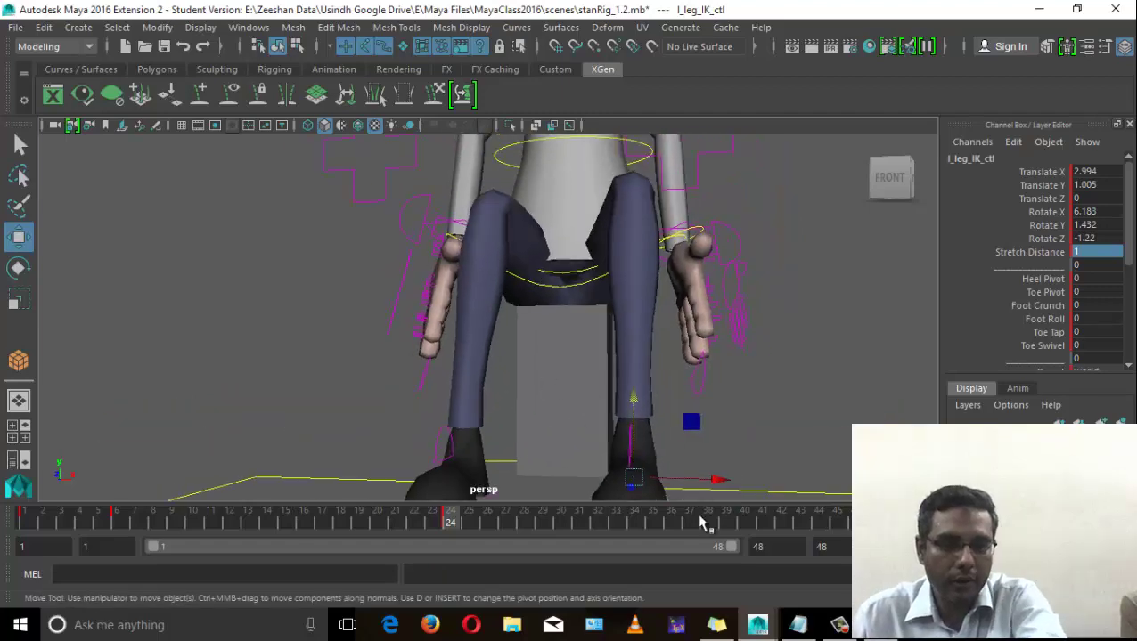
At frame 30, raise the left foot's IK control and key it.
left_click_drag(501, 507, 670, 520)
middle_click_drag(581, 424, 597, 313, "alt")
left_click_drag(561, 435, 608, 441, "alt")
left_click_drag(671, 514, 560, 536)
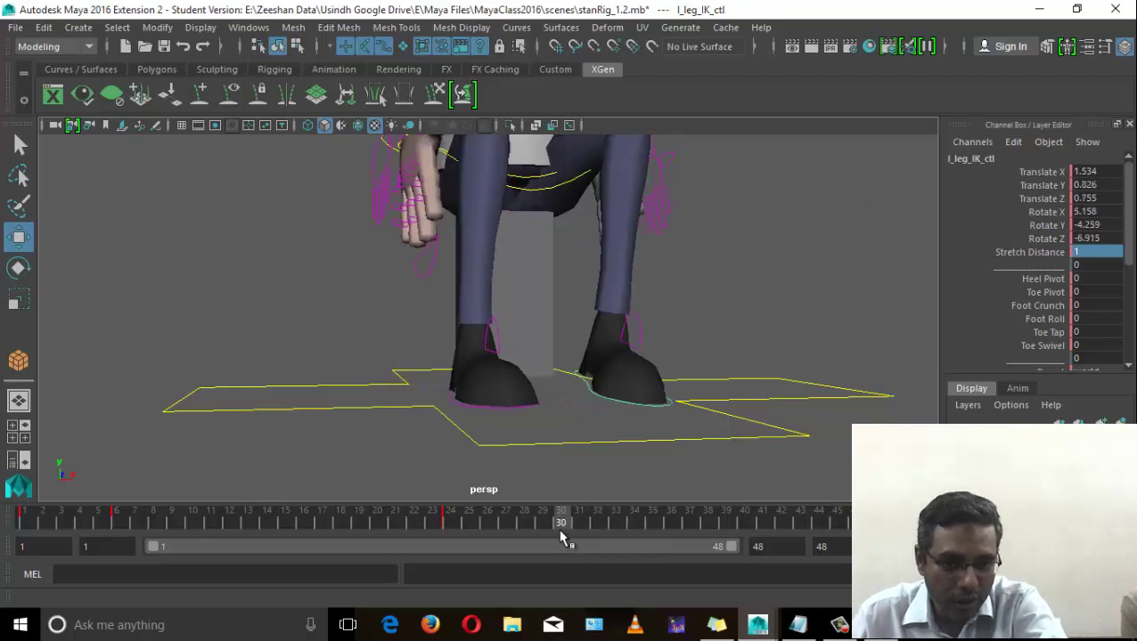
left_click_drag(593, 287, 595, 247)
left_click_drag(600, 312, 617, 272, "alt")
key("s")
Raise and key the left foot's IK control at frame 42, and set its X rotation to about 12.8 degrees at the last frame.
left_click_drag(557, 514, 780, 527)
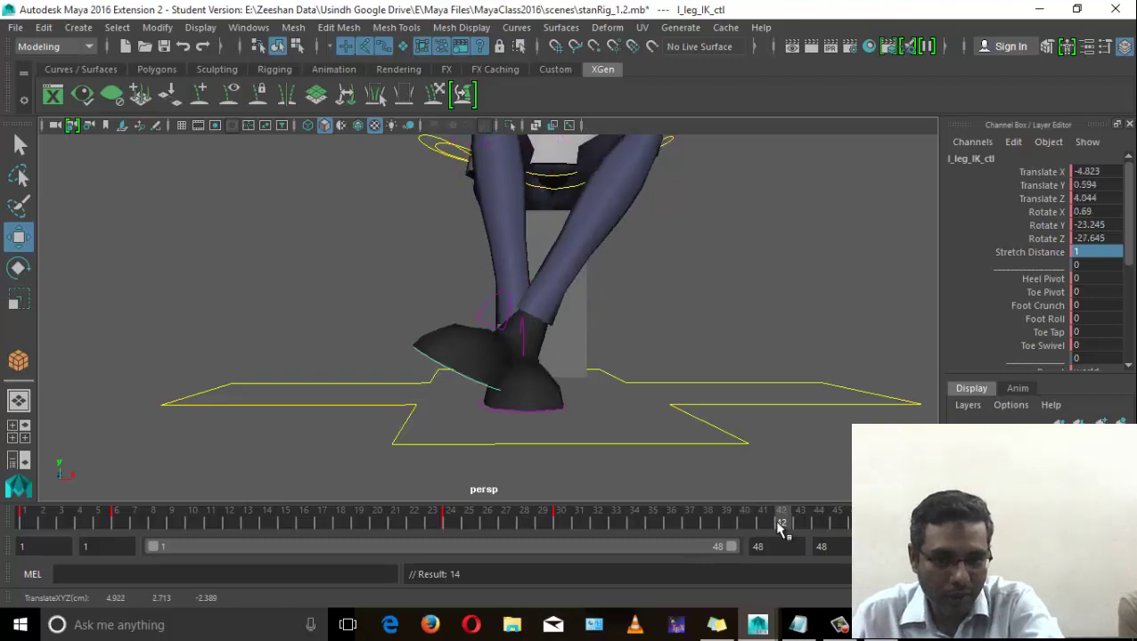
left_click_drag(514, 303, 511, 280)
left_click_drag(776, 524, 903, 533)
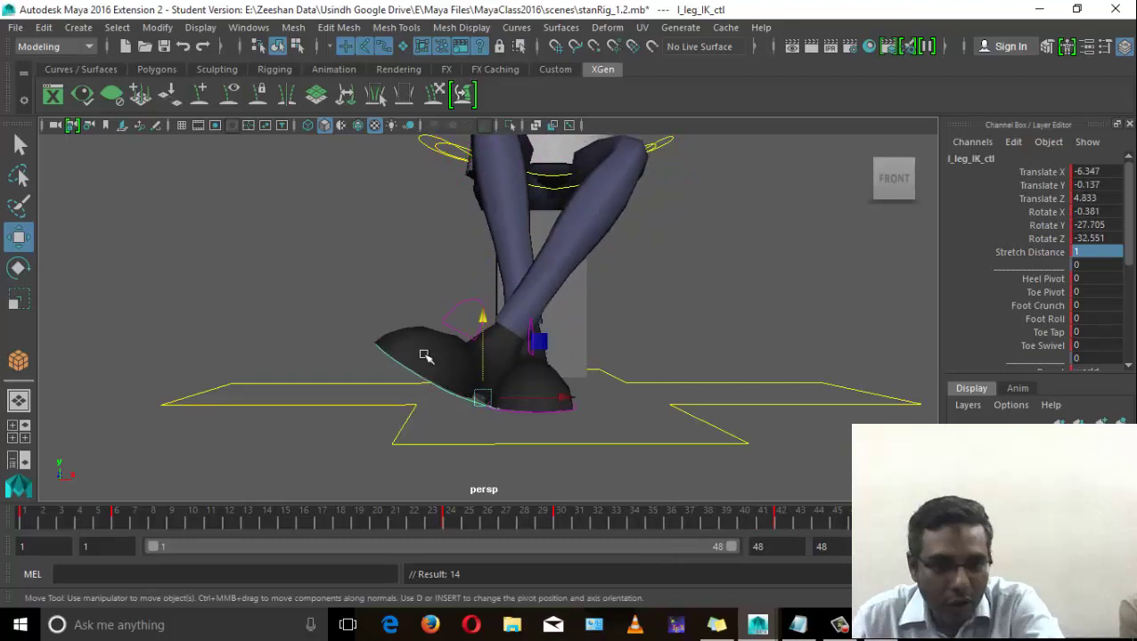
key("e")
left_click_drag(474, 332, 470, 357)
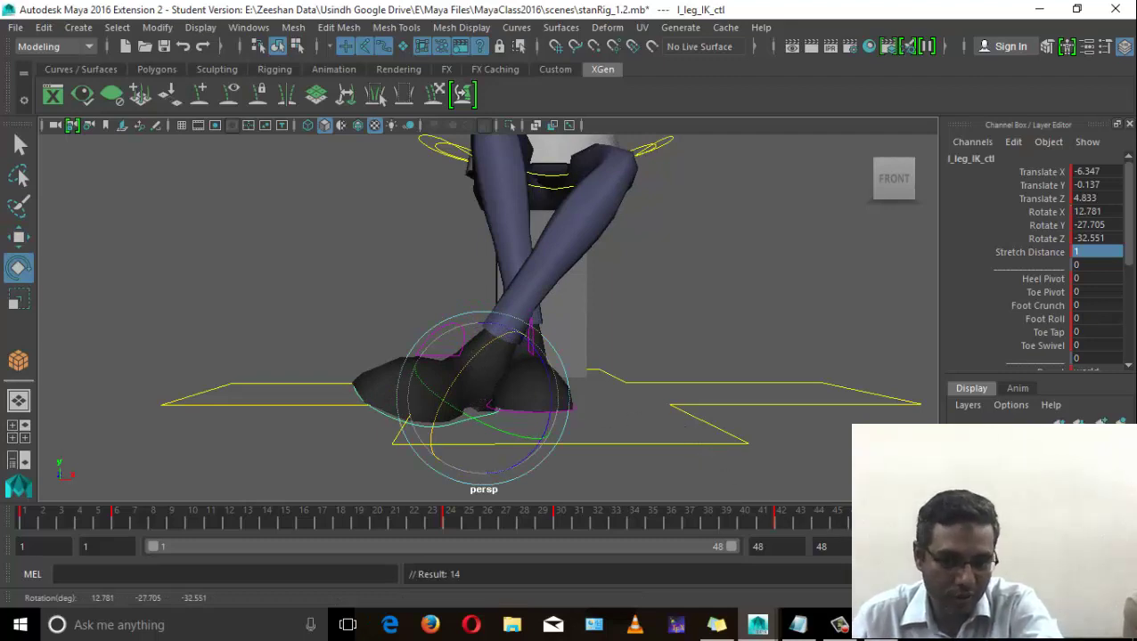
Scrub through the timeline to examine the seated character's leg motion.
left_click_drag(902, 534, 433, 472)
scroll(413, 248, "down", 1)
left_click_drag(690, 299, 602, 307, "alt")
middle_click_drag(601, 308, 589, 409, "alt")
left_click_drag(589, 409, 659, 411, "alt")
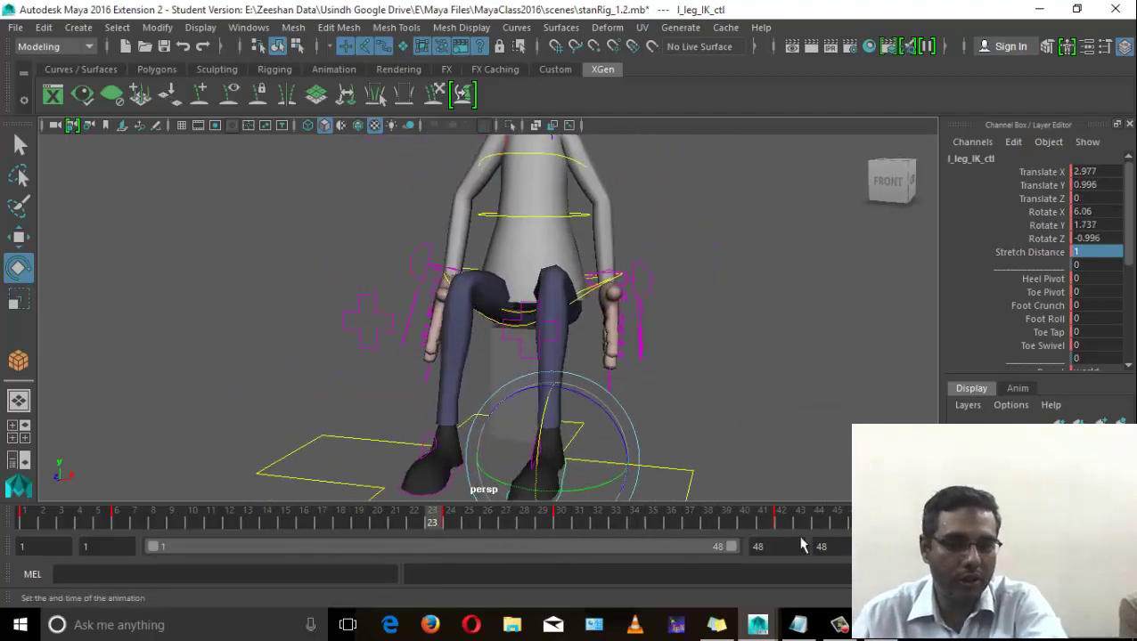
left_click_drag(784, 521, 505, 516)
Key the right arm IK control at frame 30, moved to about X -11.2, Y 28.3, Z -9.2 and rotated to about -18.3, -41.4, 94.9 degrees.
left_click(450, 303)
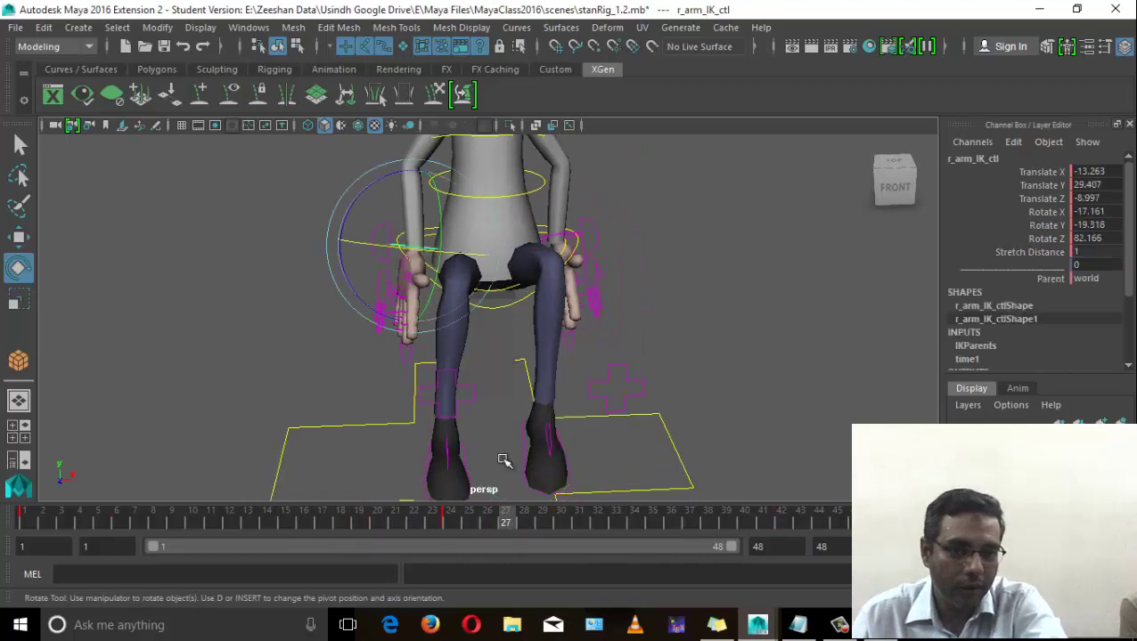
left_click_drag(392, 517, 688, 557)
right_click_drag(470, 343, 837, 428, "alt")
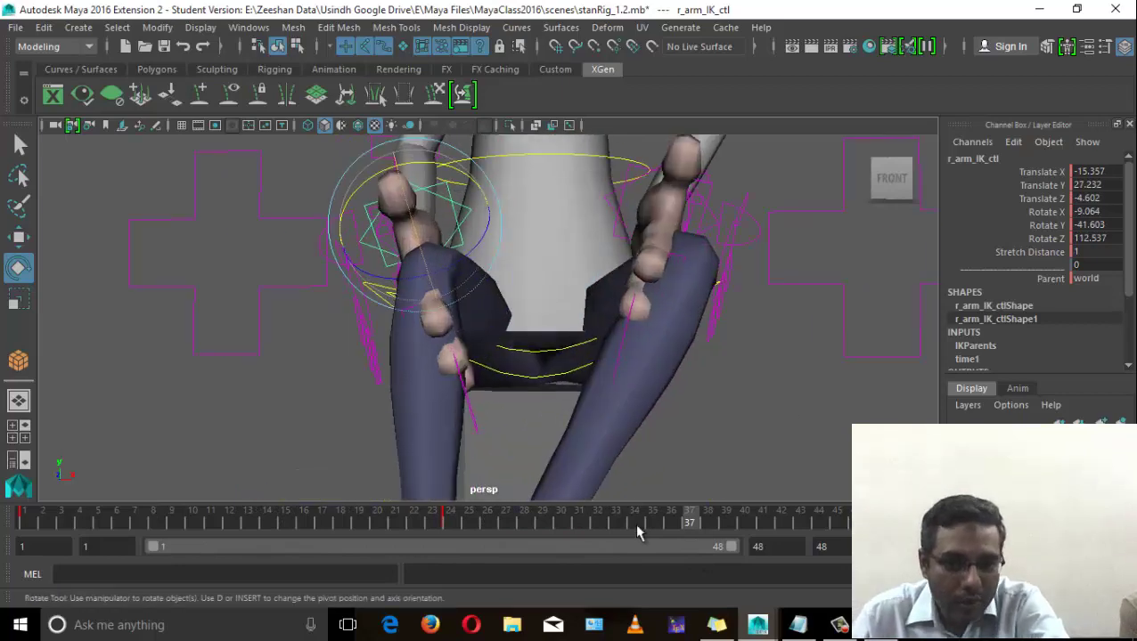
left_click_drag(636, 529, 563, 520)
left_click_drag(434, 328, 224, 271, "alt")
key("w")
key("e")
key("w")
left_click_drag(345, 253, 290, 241)
left_click_drag(453, 318, 419, 294, "alt")
key("e")
left_click_drag(421, 203, 415, 185)
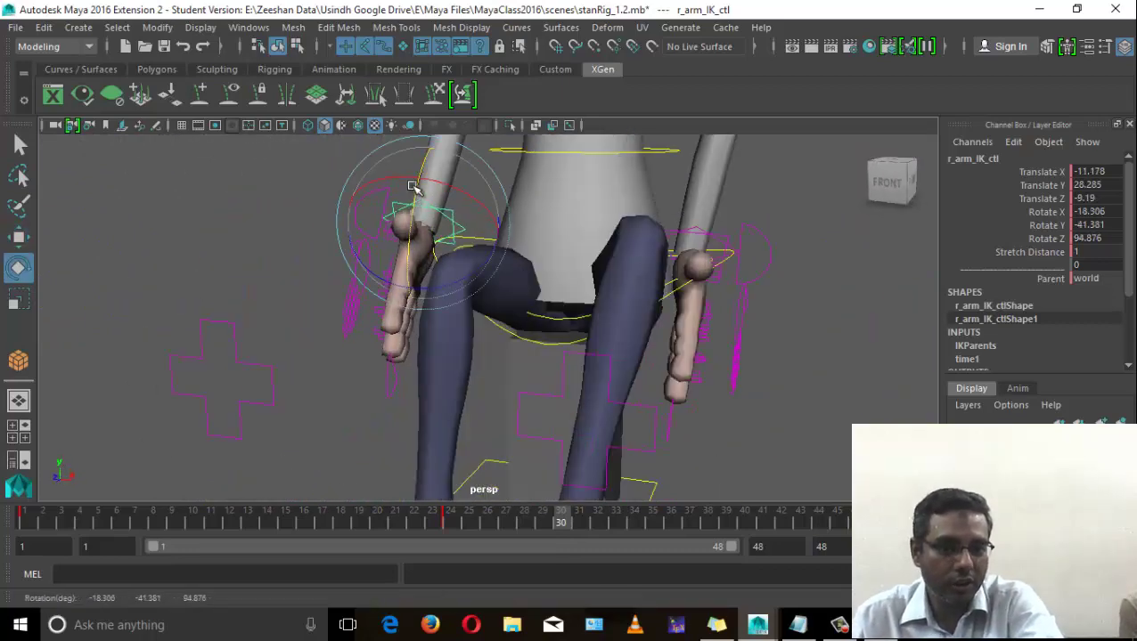
At frame 38, move the right arm IK control to about X -11.7, Y 24.4, Z -5.7 and key it.
left_click_drag(562, 517, 707, 526)
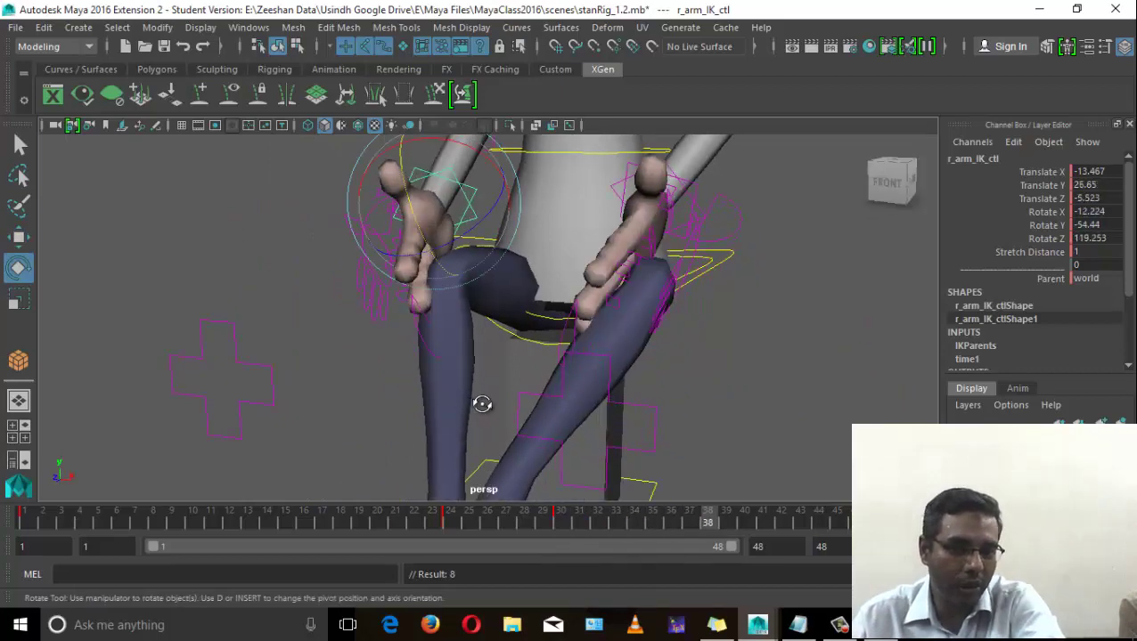
left_click_drag(482, 402, 504, 408, "alt")
key("w")
left_click_drag(421, 198, 391, 162)
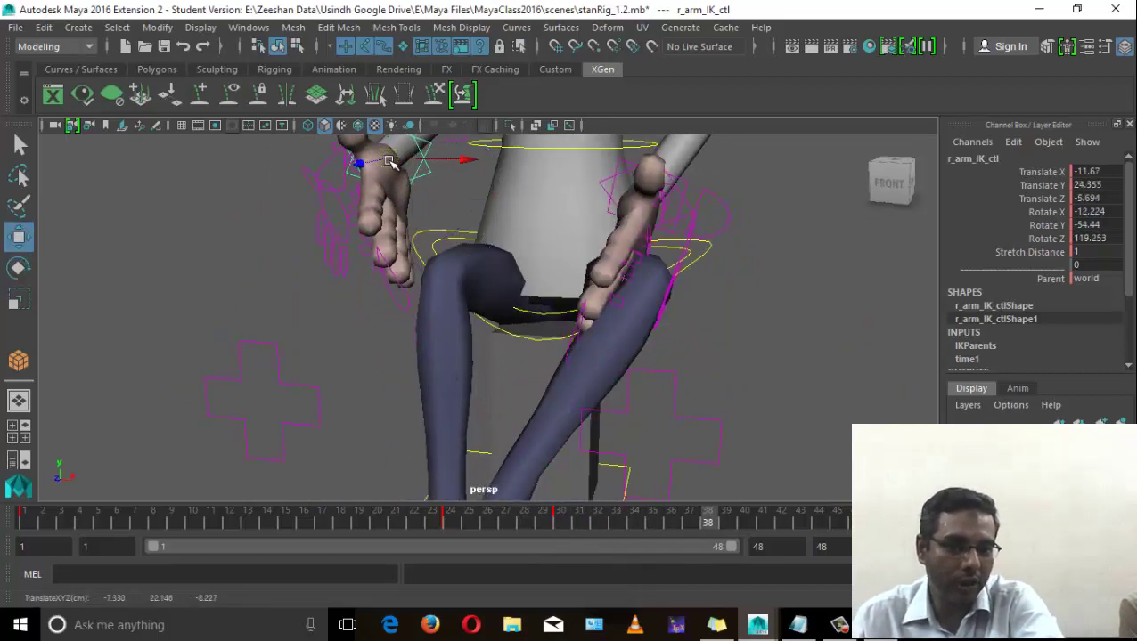
At frame 41, rotate the right arm IK control to about X -39.0, Y -69.7, Z 163.8 degrees and key it.
left_click_drag(716, 524, 761, 526)
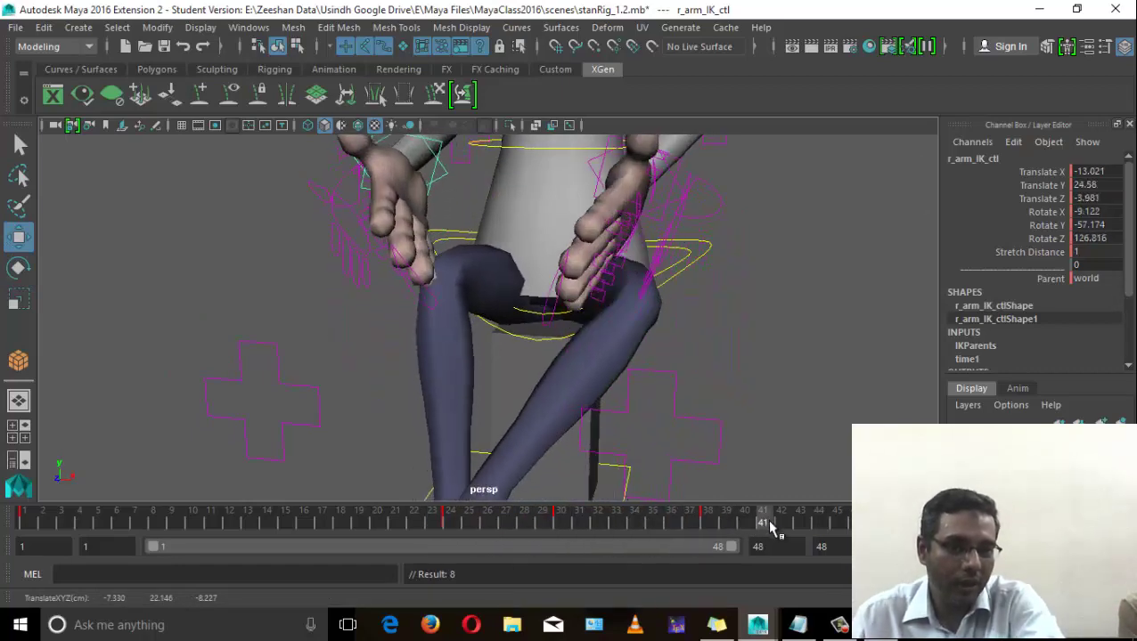
left_click_drag(541, 319, 488, 241, "alt")
key("e")
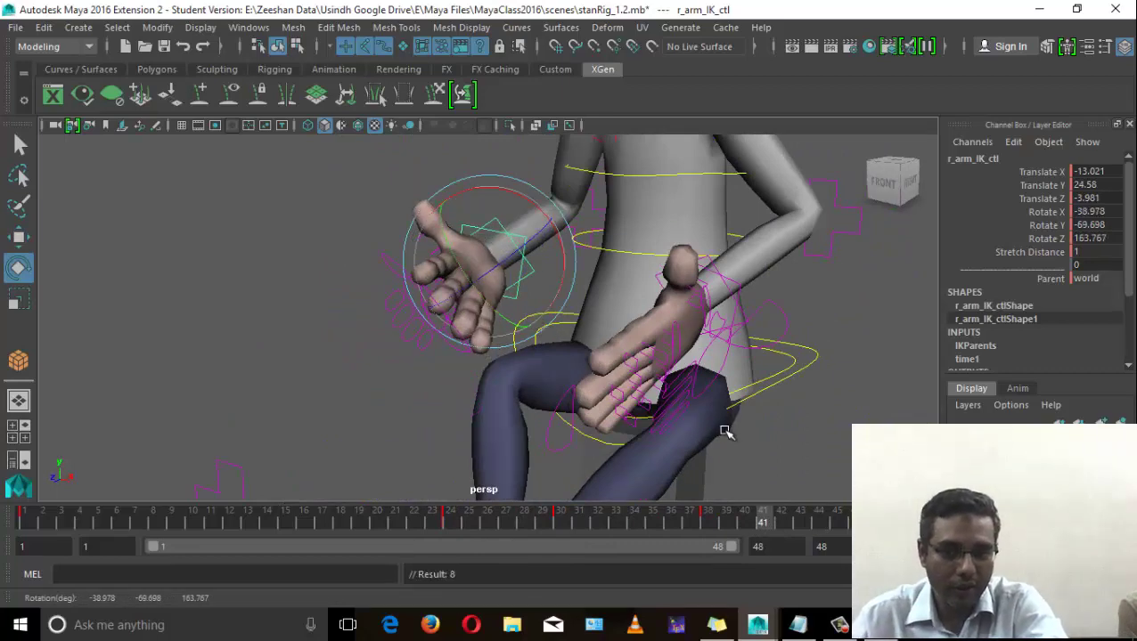
Scrub through the frames from 23 onward to examine the right hand's motion.
left_click_drag(767, 517, 450, 509)
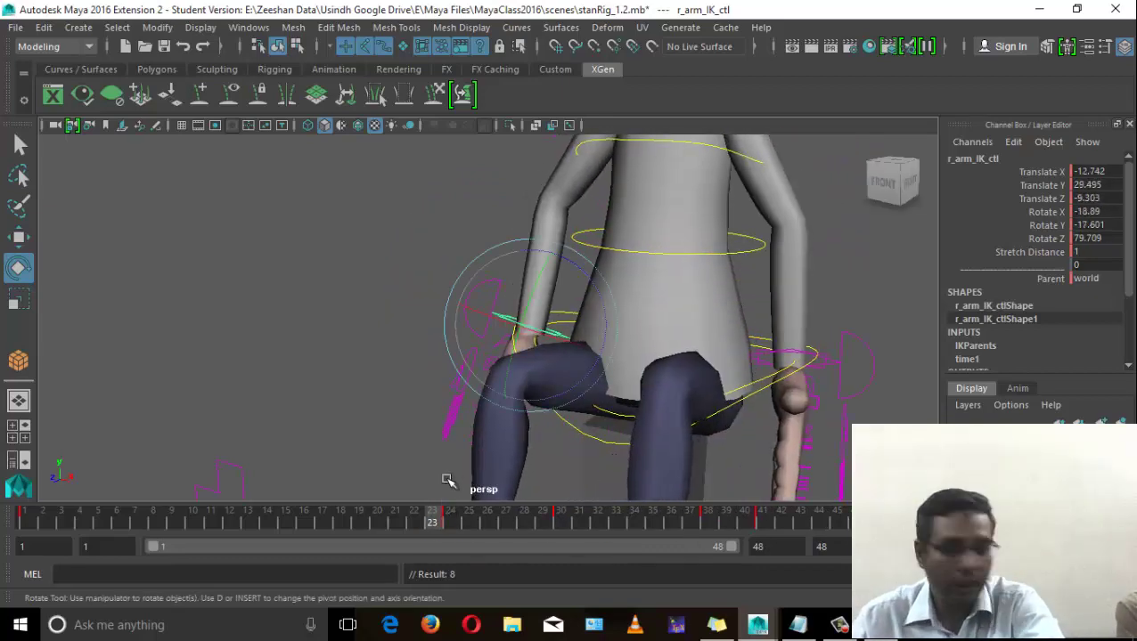
right_click_drag(645, 345, 527, 390, "alt")
left_click_drag(496, 515, 744, 517)
left_click_drag(702, 331, 638, 339, "alt")
left_click_drag(781, 520, 689, 521)
Key the left arm IK control at frames 32 and 40, rotated to about X -54.0, Y -81.8, Z -49.3 degrees at frame 40.
left_click(587, 390)
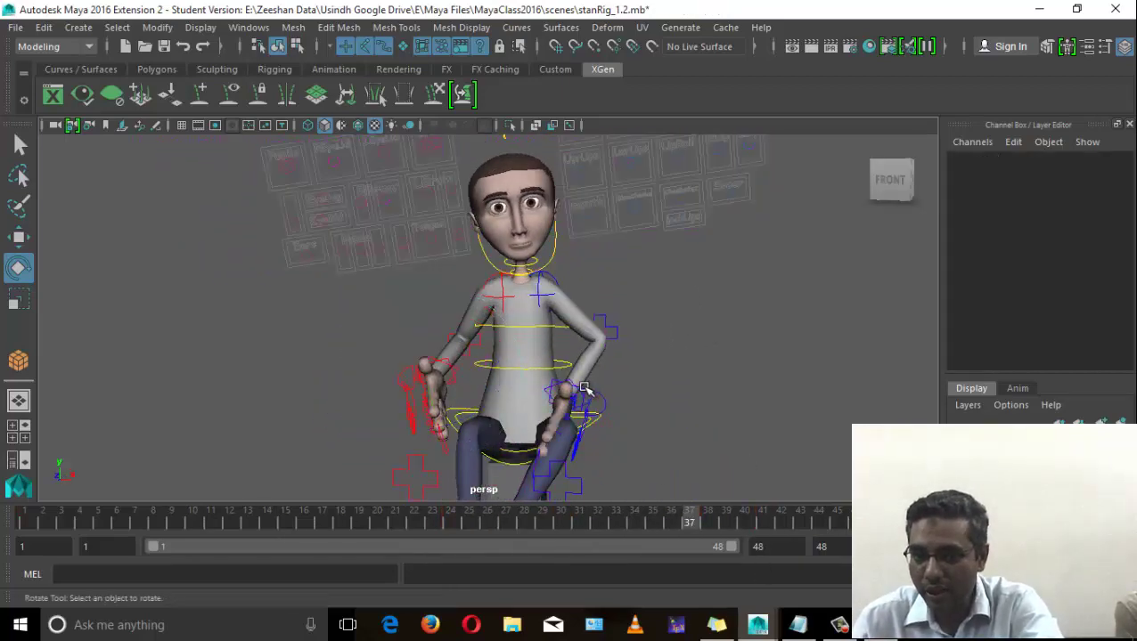
left_click(583, 393)
left_click_drag(672, 406, 632, 420, "alt")
right_click_drag(632, 420, 647, 416, "alt")
middle_click_drag(648, 416, 610, 370, "alt")
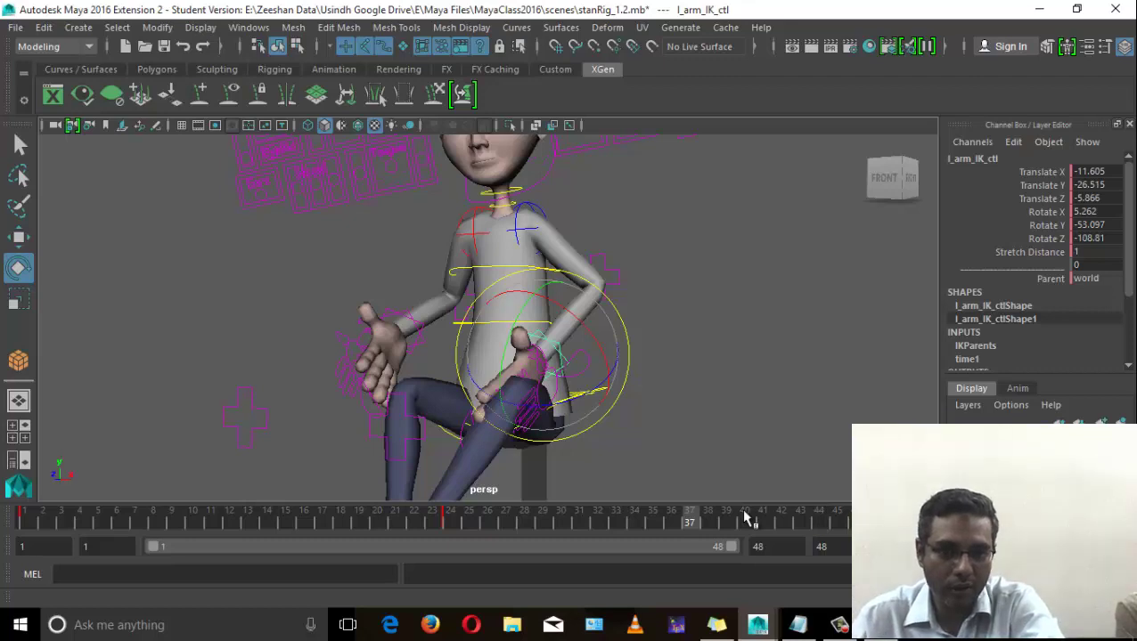
left_click(746, 519)
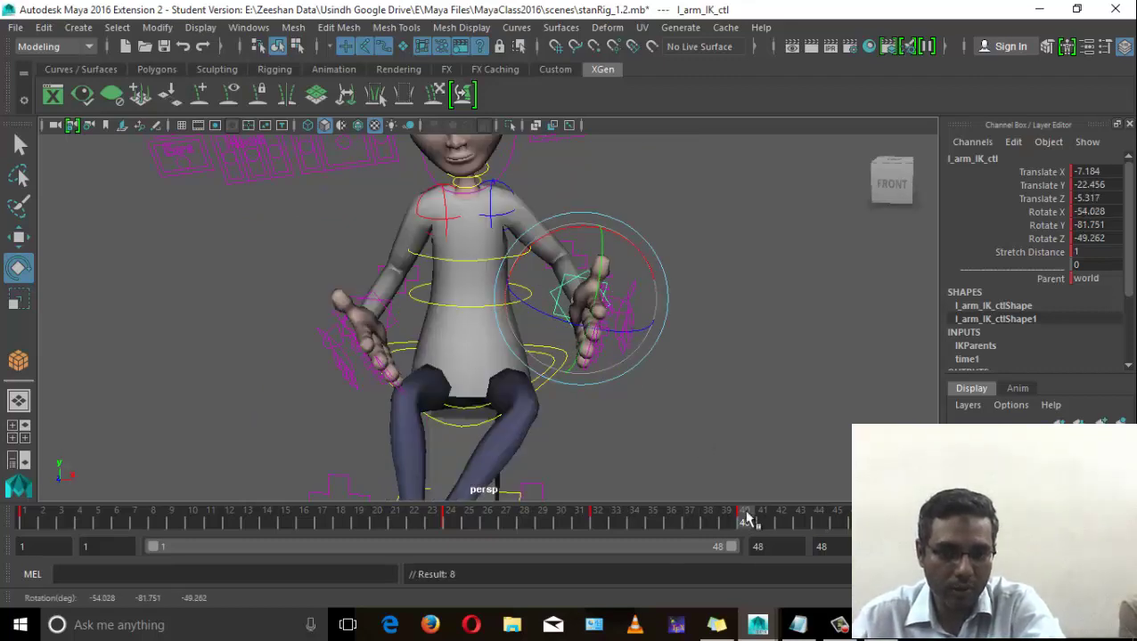
left_click_drag(747, 514, 888, 536)
left_click_drag(747, 439, 588, 397, "alt")
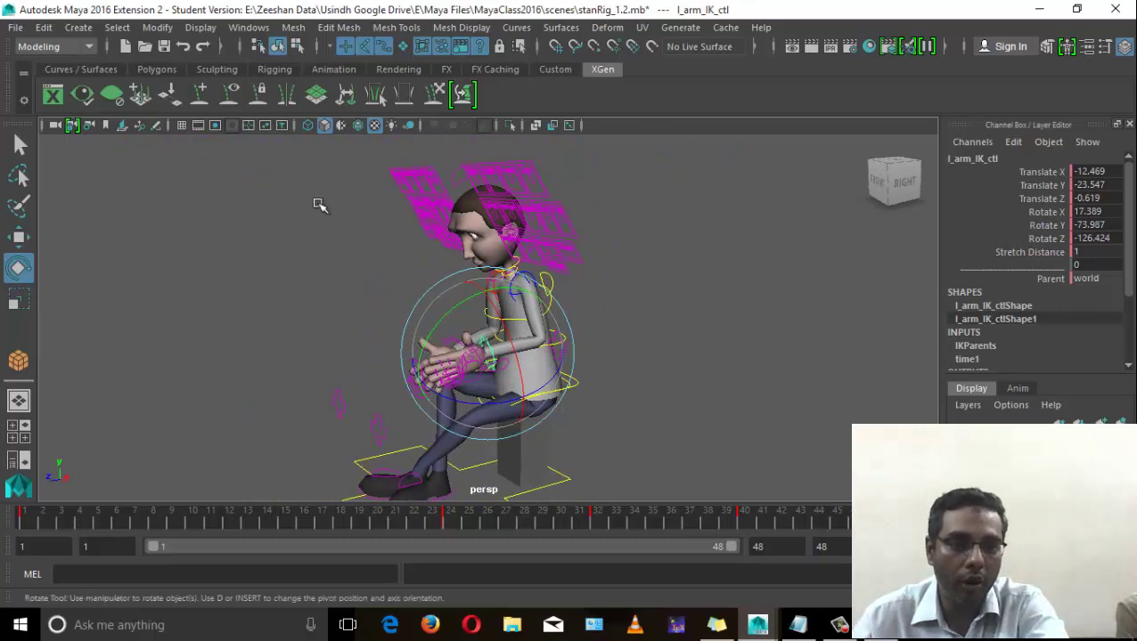
Show the perspective viewport's own menu bar.
key("space")
left_click_drag(492, 228, 501, 352)
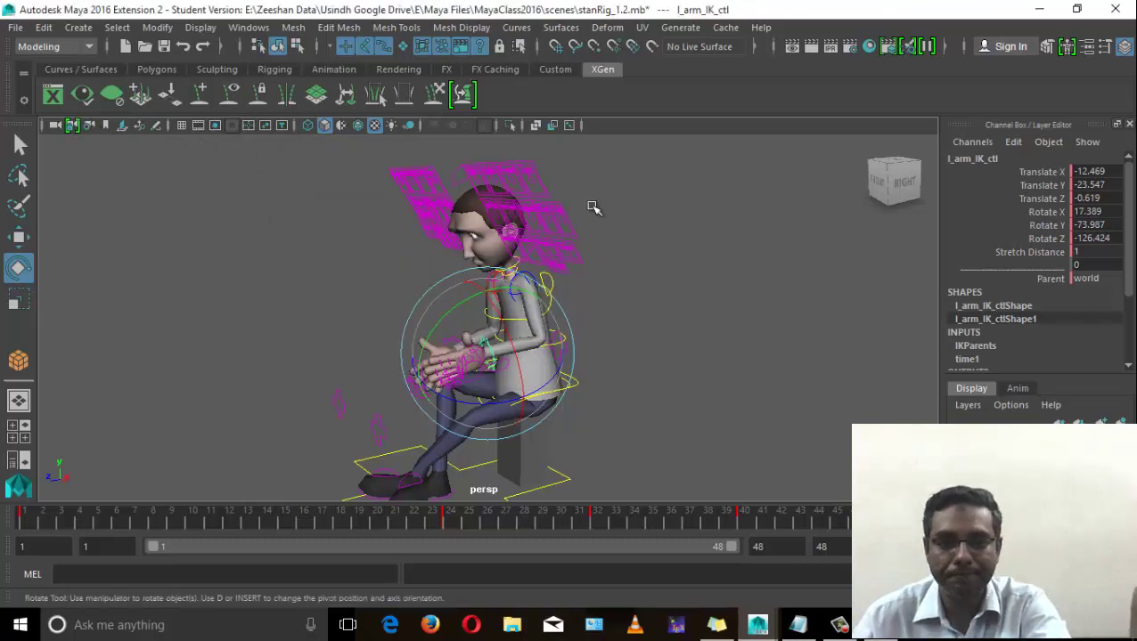
key("space")
left_click_drag(733, 206, 927, 399)
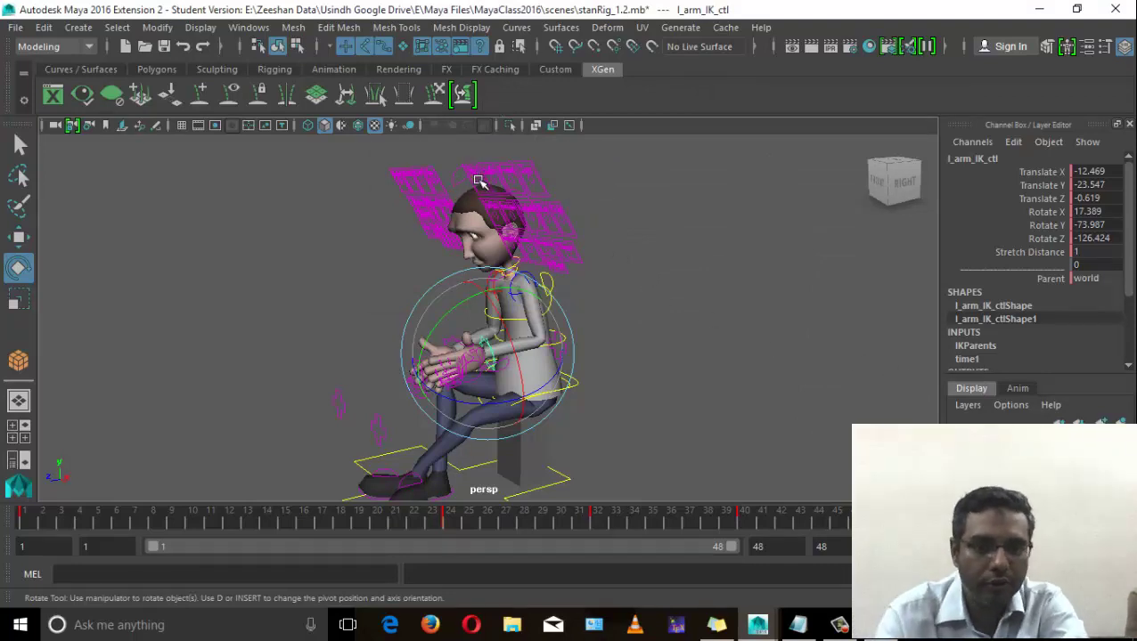
key("space")
left_click_drag(237, 189, 266, 182)
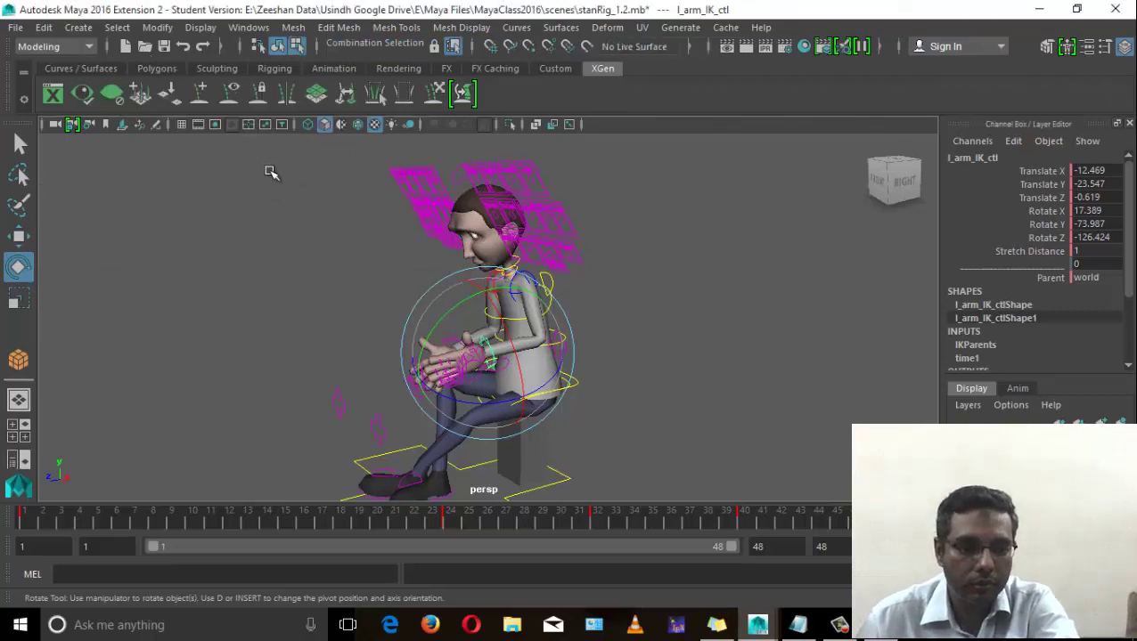
key("shift+m")
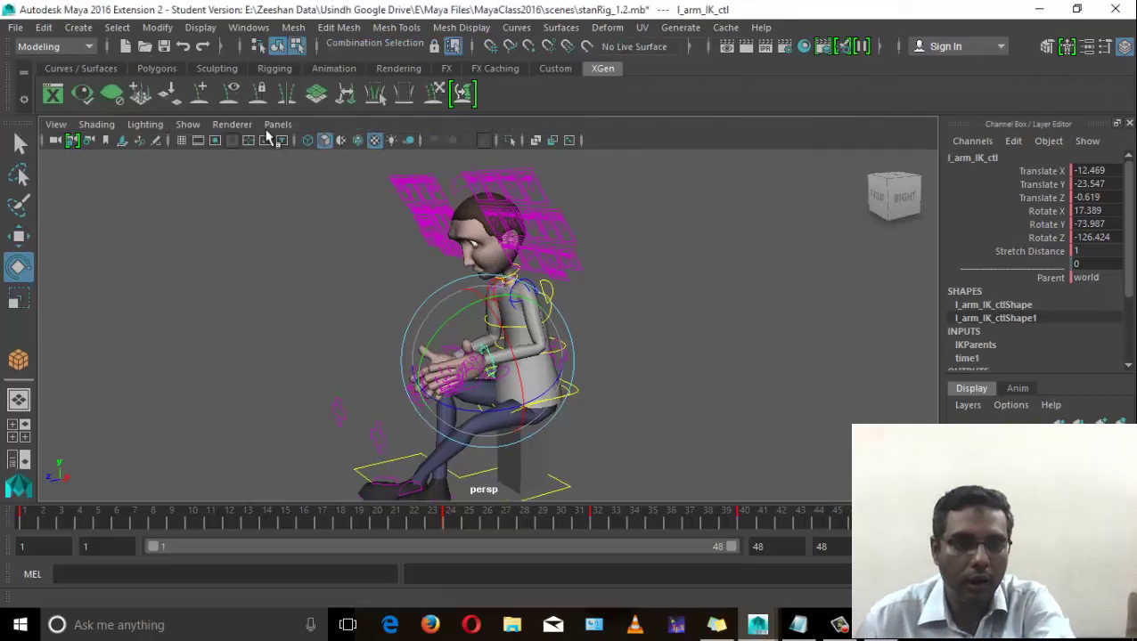
left_click_drag(358, 255, 392, 263, "alt")
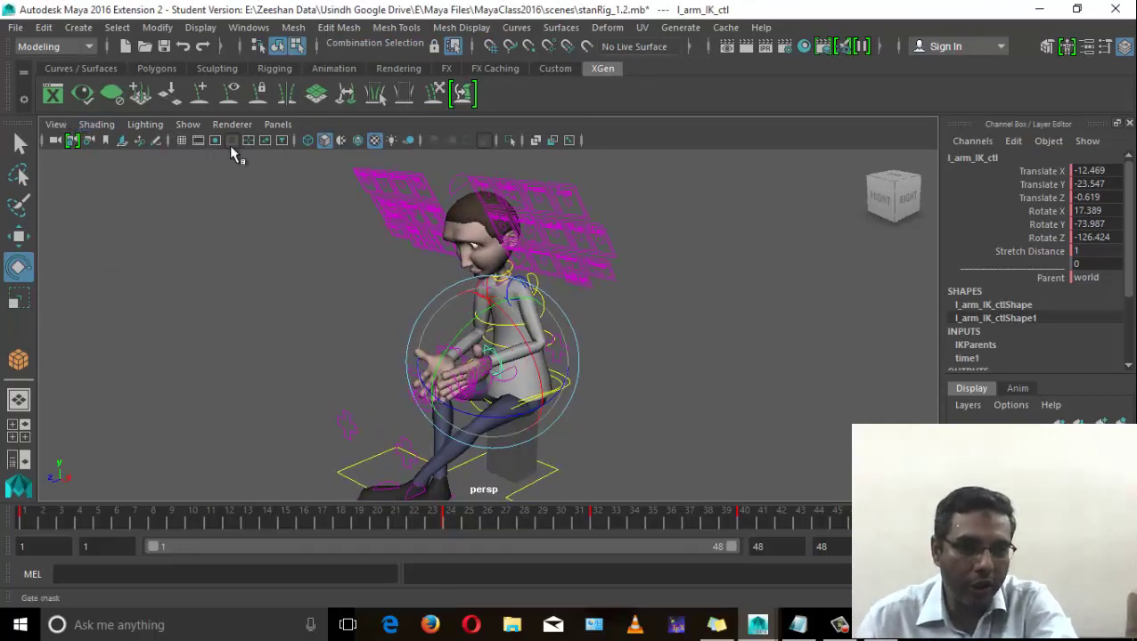
key("shift+m")
key("shift+m")
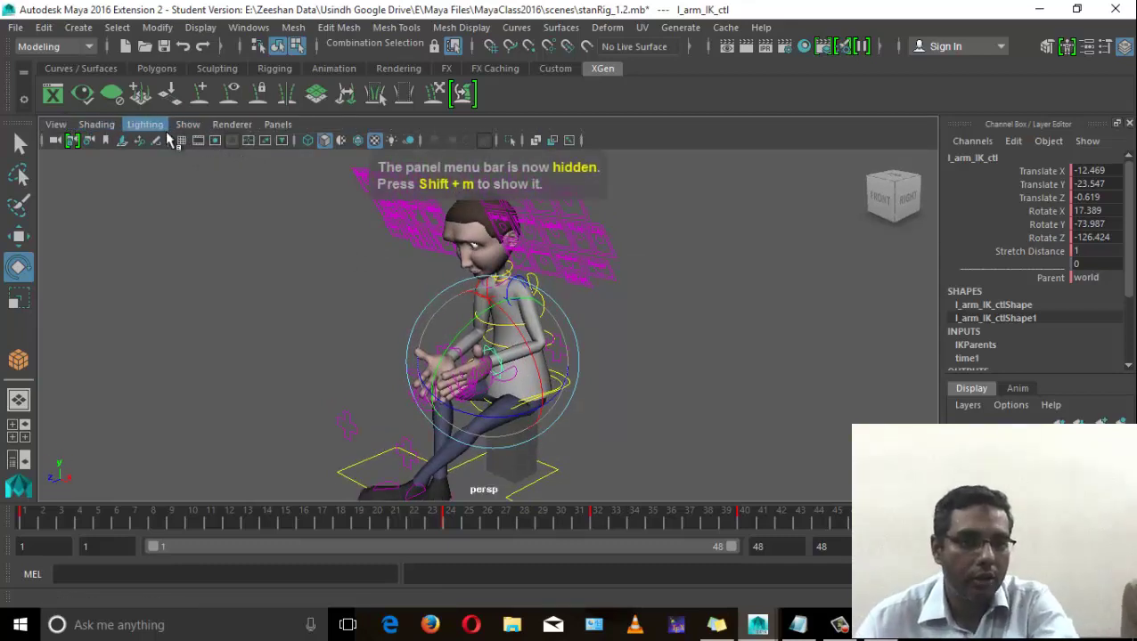
Hide the NURBS curves in the viewport so the rig controls are not displayed.
left_click(186, 124)
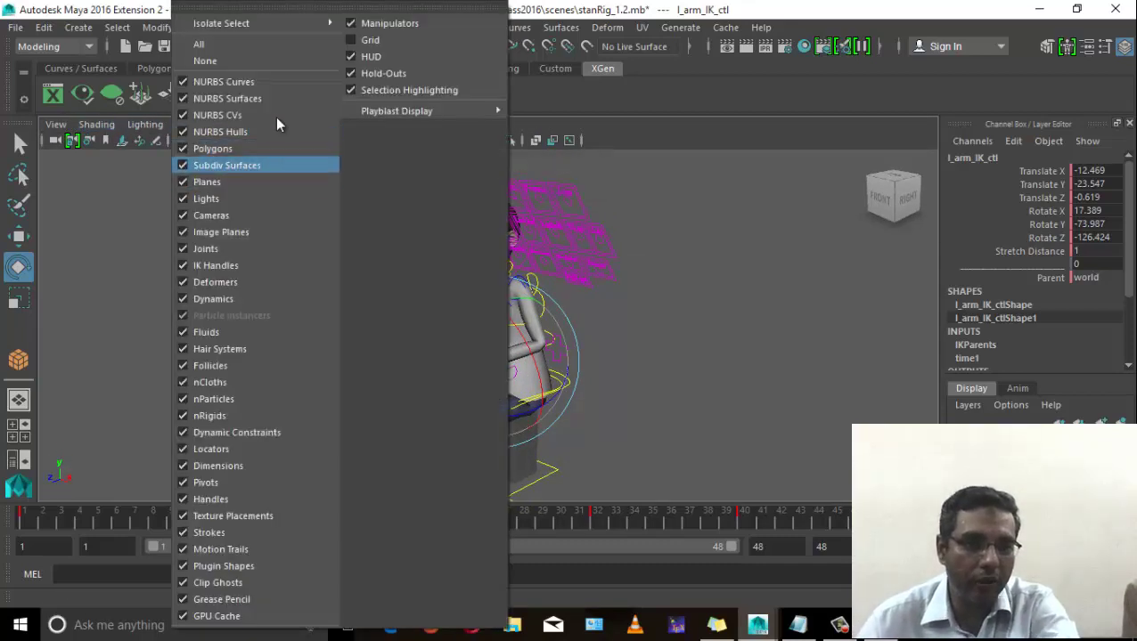
left_click(210, 83)
left_click(187, 124)
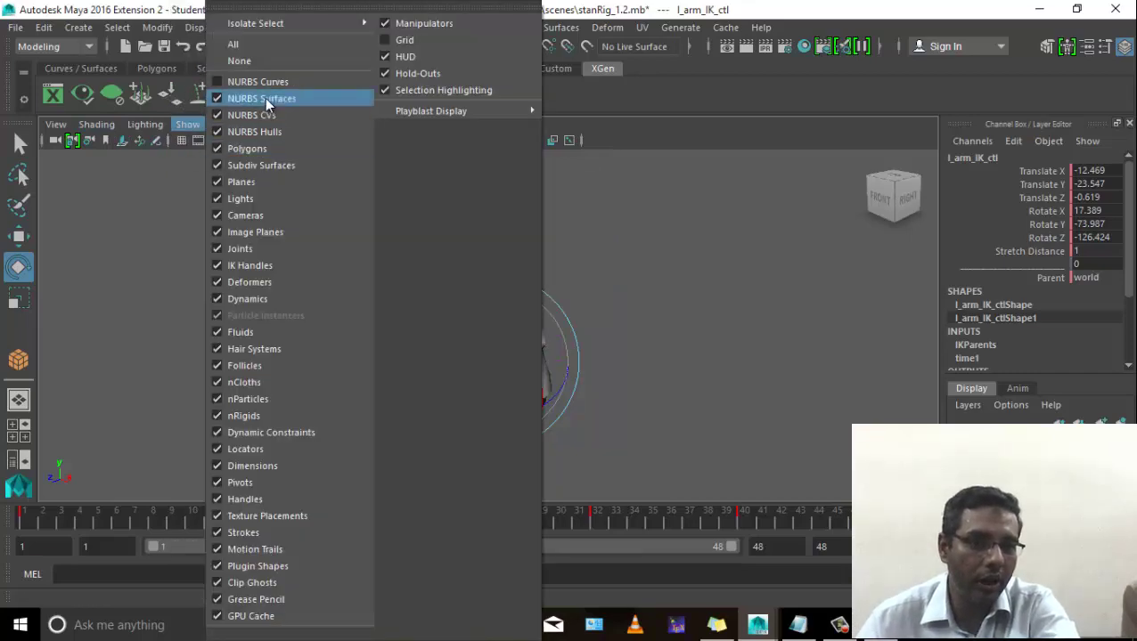
left_click(670, 15)
Frame the whole seated character from the front and deselect the left arm IK control.
left_click_drag(478, 283, 542, 300, "alt")
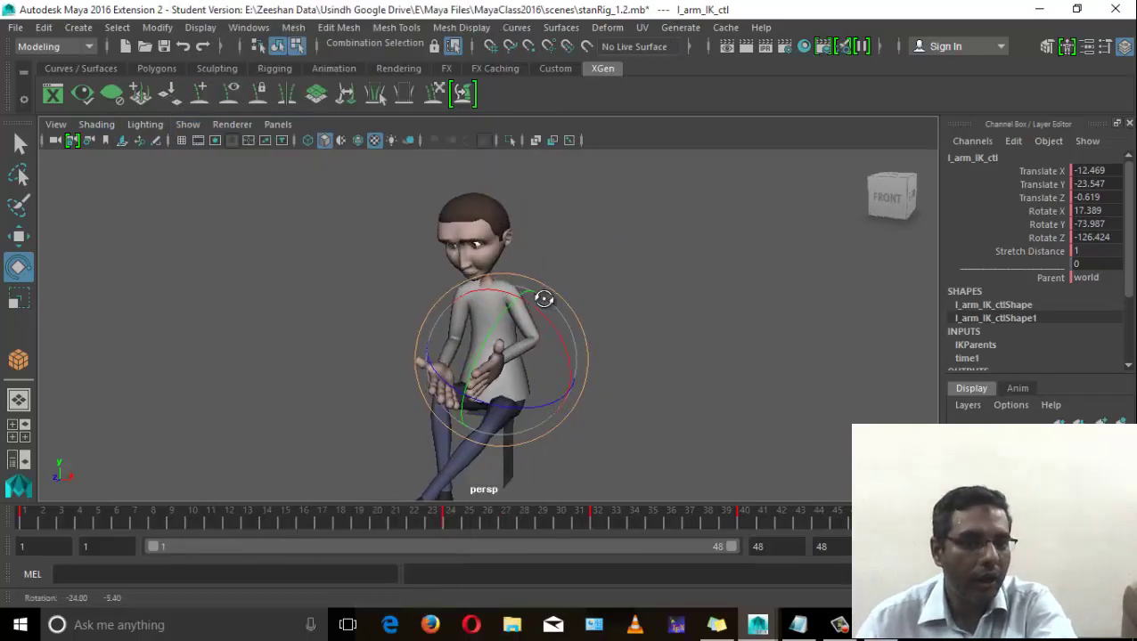
middle_click_drag(578, 366, 575, 299, "alt")
left_click_drag(512, 338, 574, 357, "alt")
middle_click_drag(574, 357, 598, 398, "alt")
left_click_drag(537, 371, 532, 353, "alt")
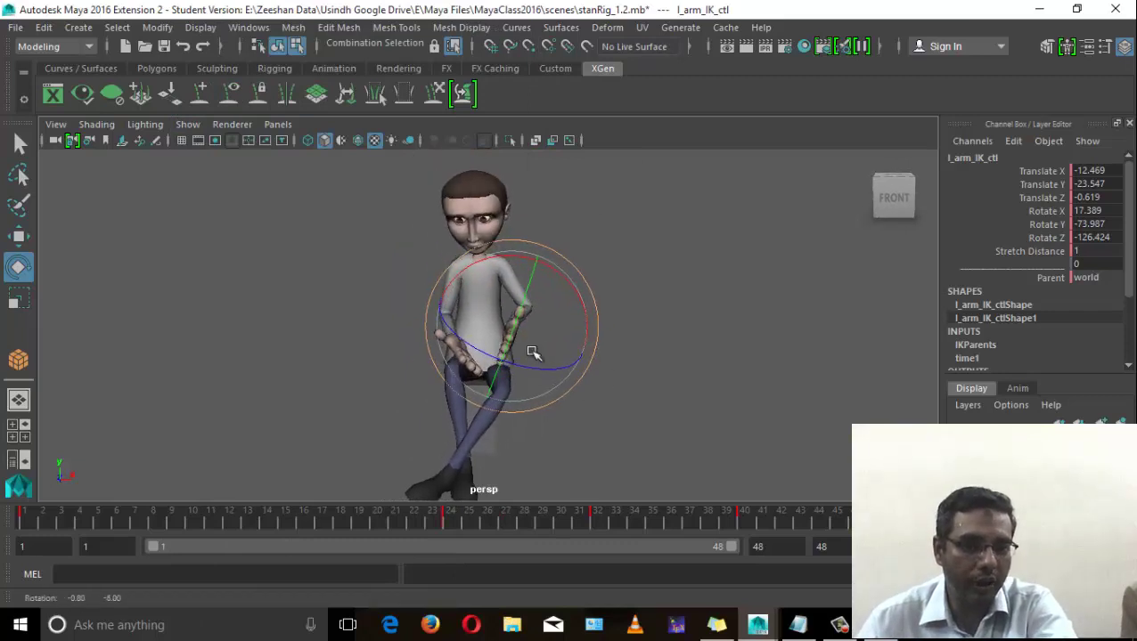
right_click_drag(720, 414, 596, 396, "alt")
left_click(597, 396)
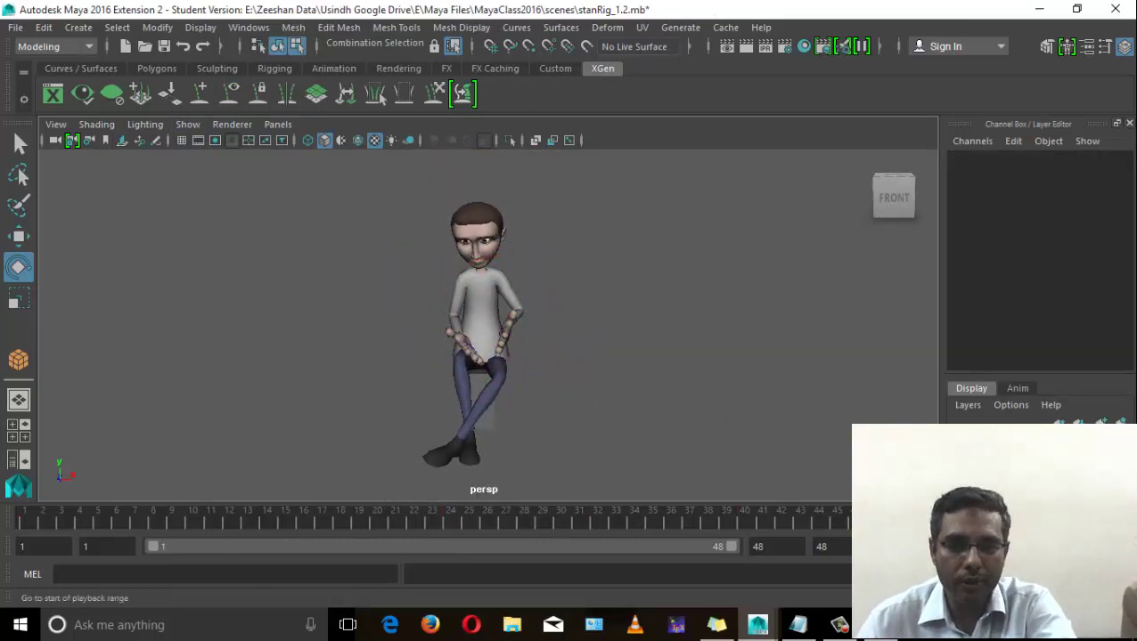
Play the animation from frame 1 to review the sitting motion, stopping playback partway.
left_click(25, 518)
middle_click_drag(592, 293, 595, 330, "alt")
right_click_drag(595, 329, 574, 357, "alt")
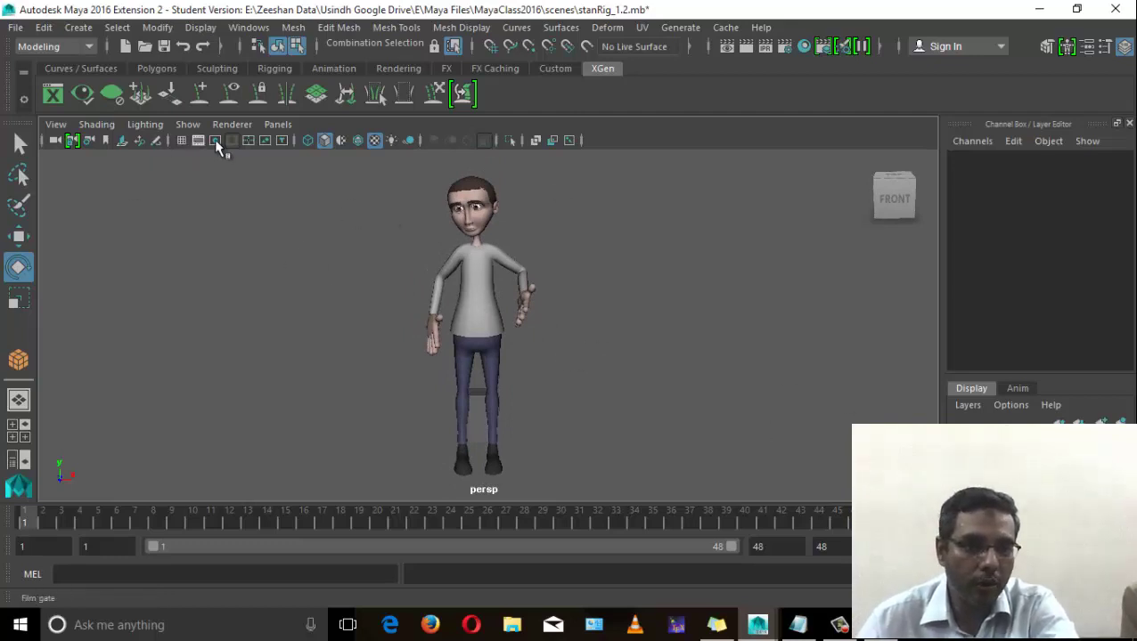
left_click(1051, 522)
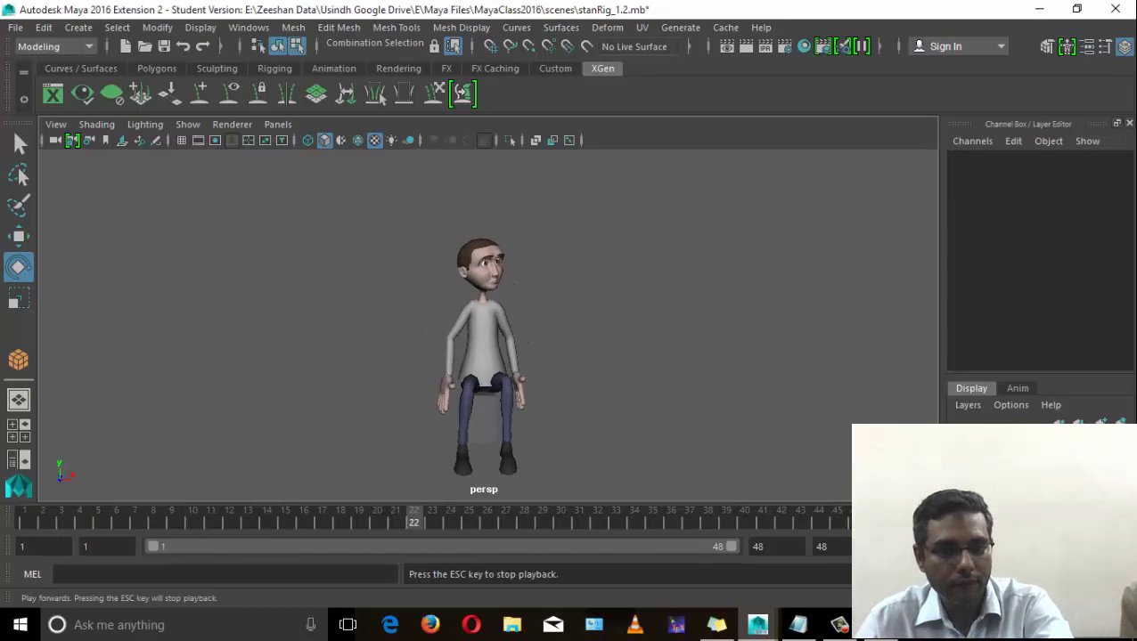
left_click(1051, 522)
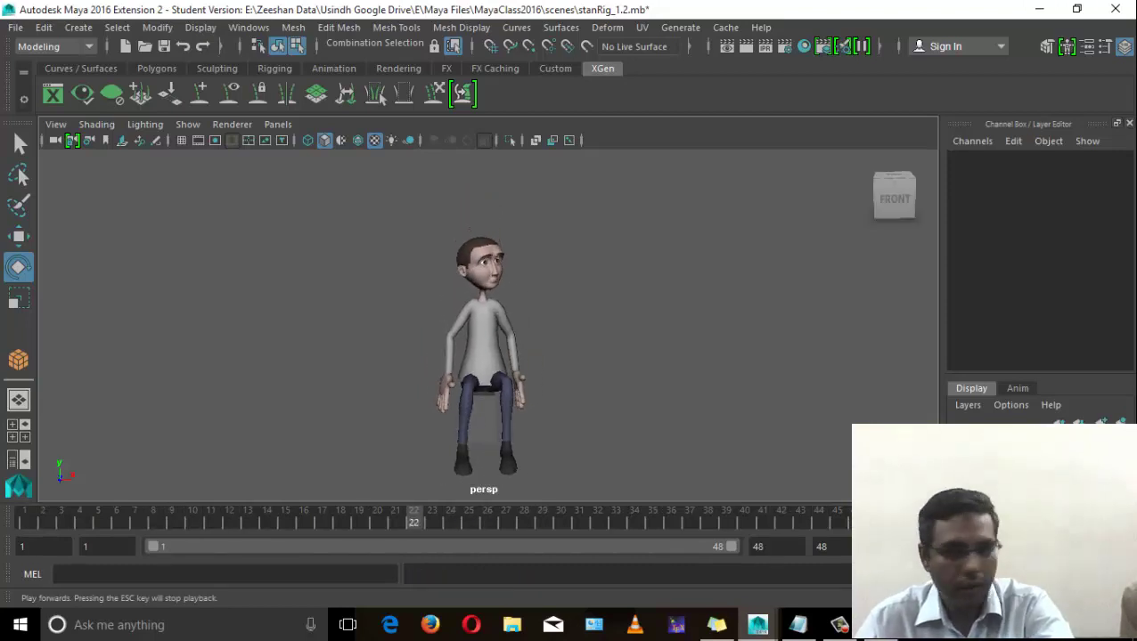
Set the playback end to frame 55 and play the animation through the extended range.
left_click_drag(775, 550, 736, 544)
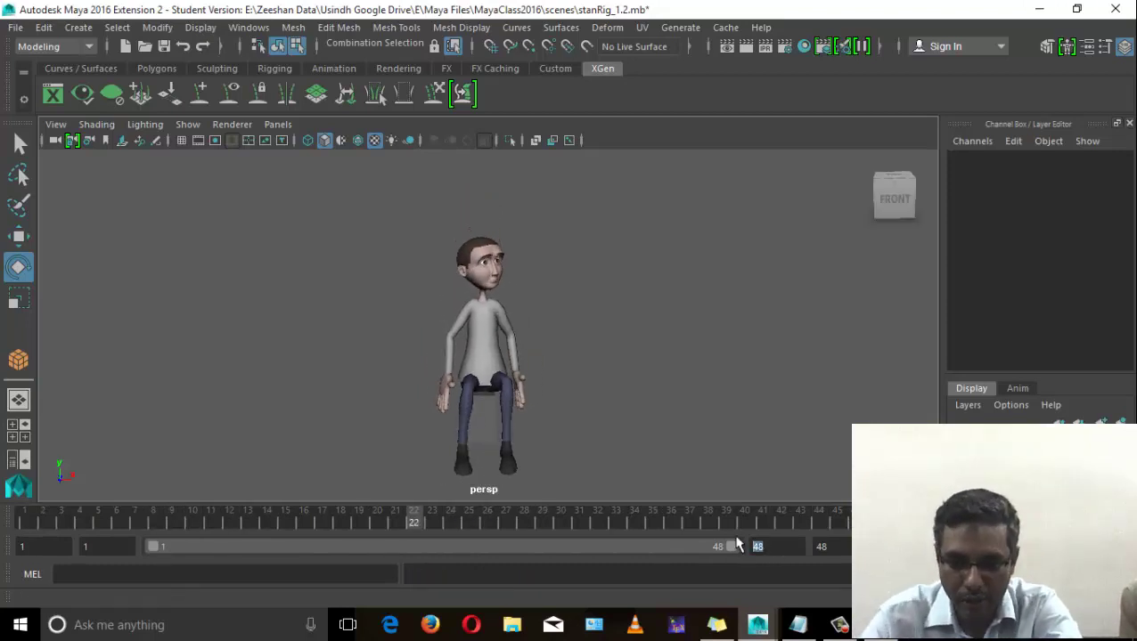
type("55")
key("Return")
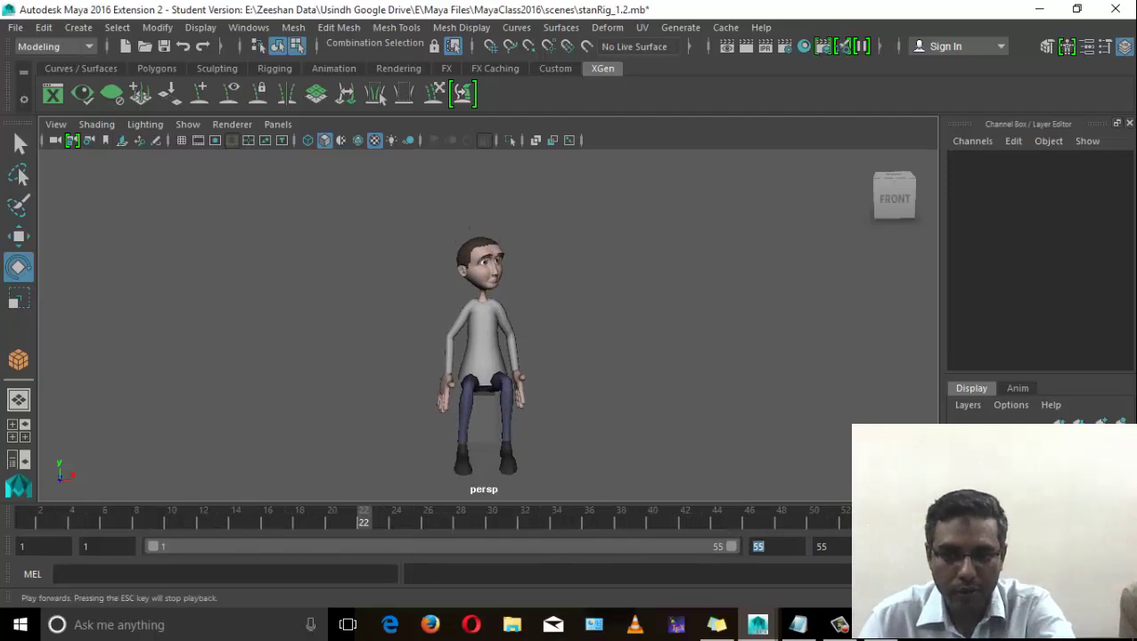
left_click(1051, 522)
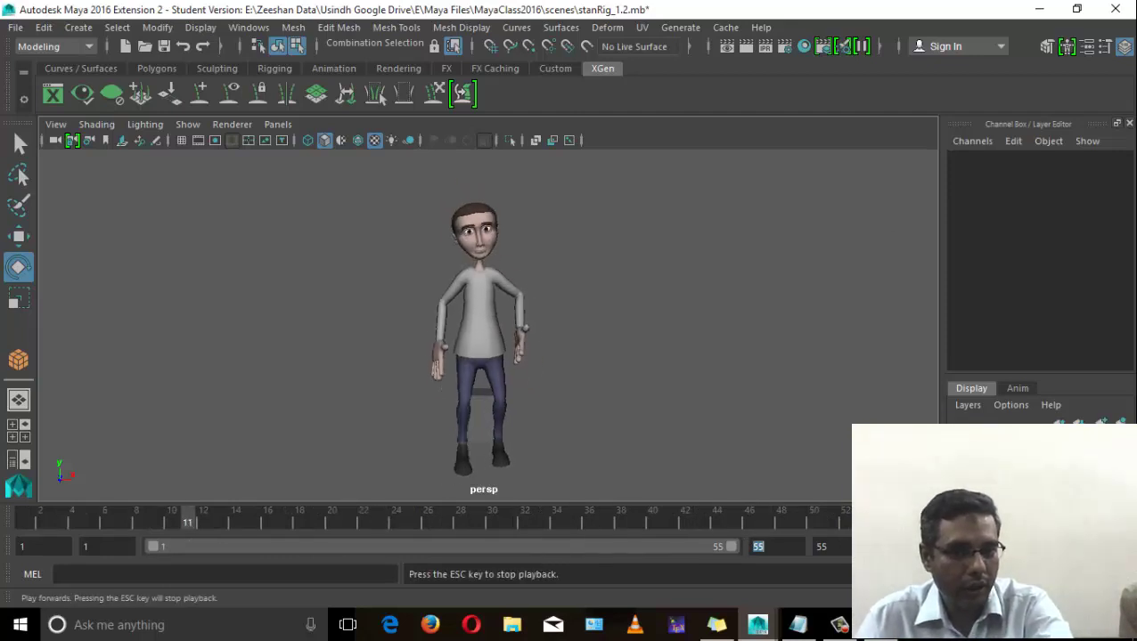
key("Escape")
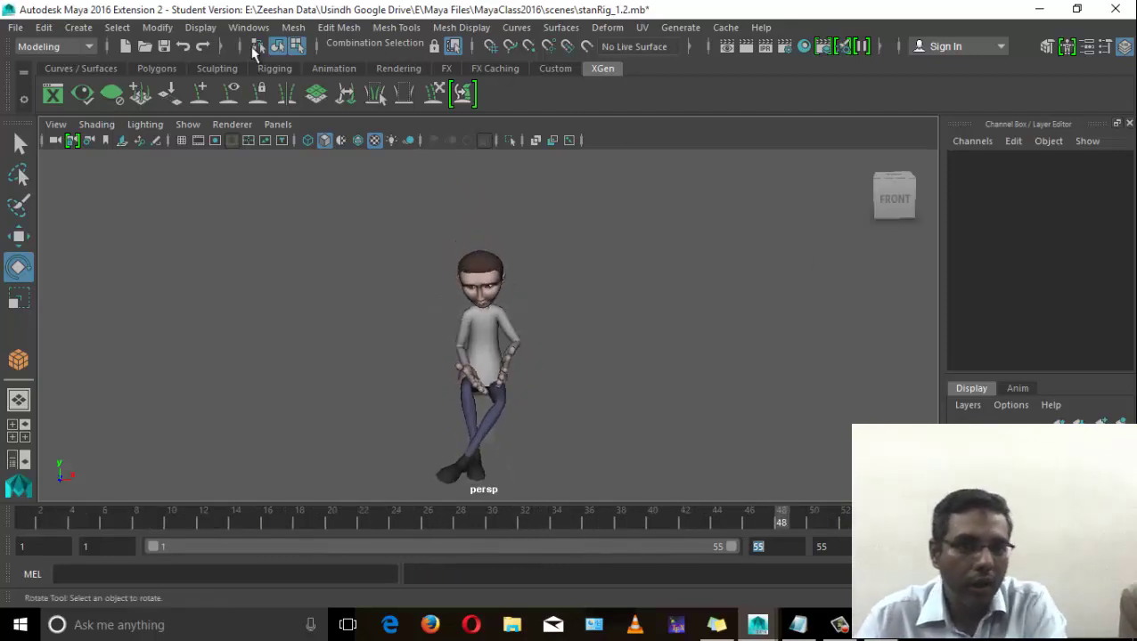
Open the Playblast options from the timeline and set the movie quality to 100.
right_click(304, 527)
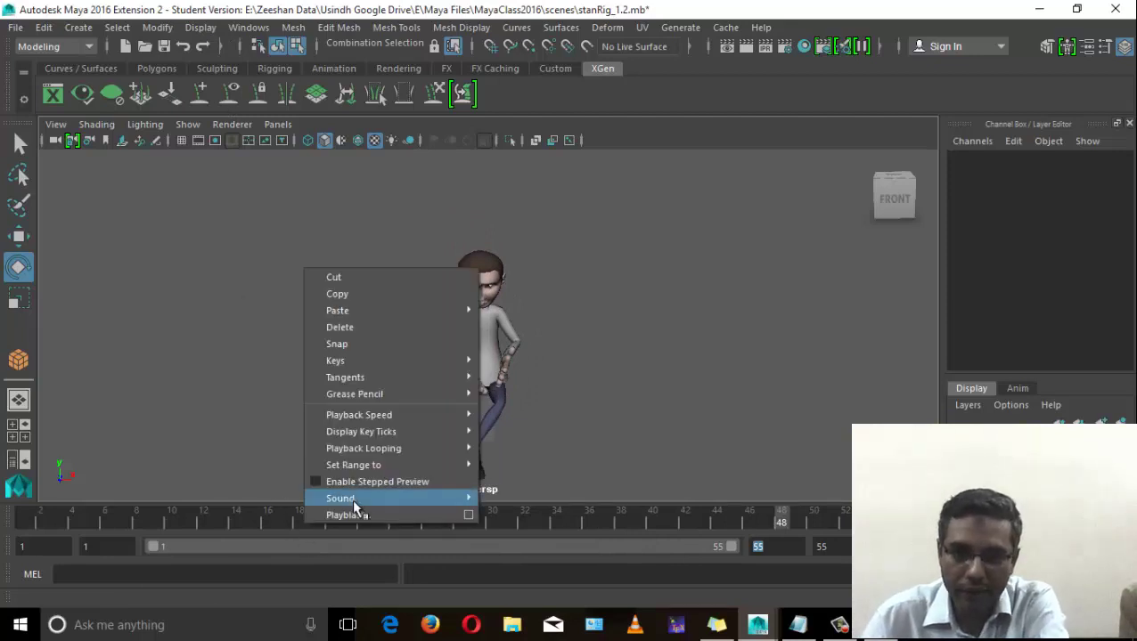
left_click(470, 516)
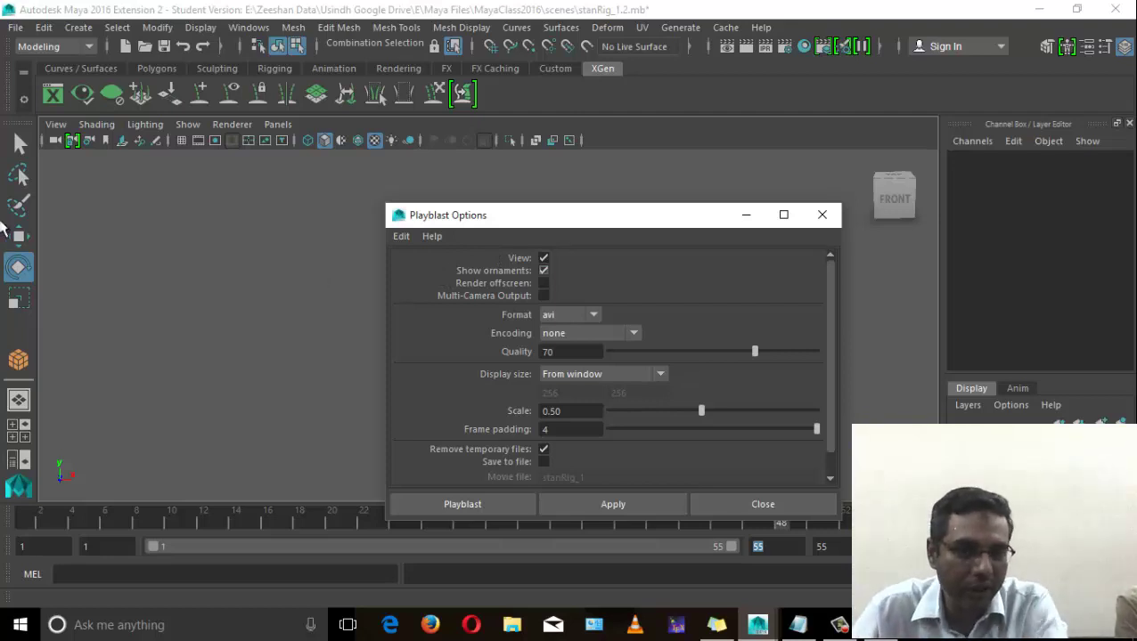
right_click(328, 506)
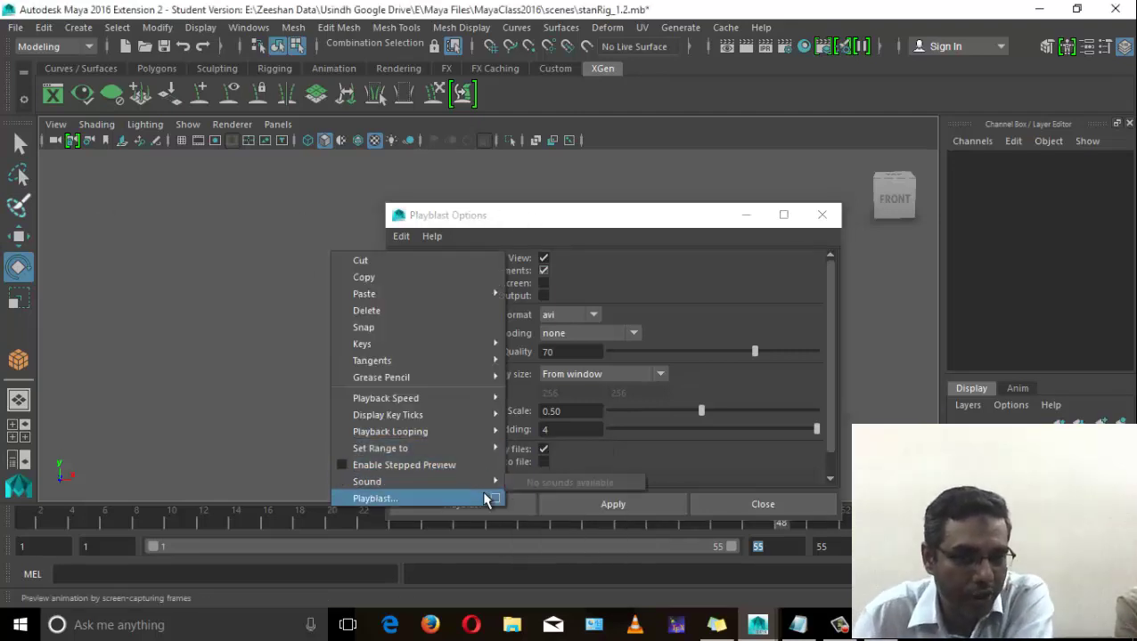
left_click(497, 497)
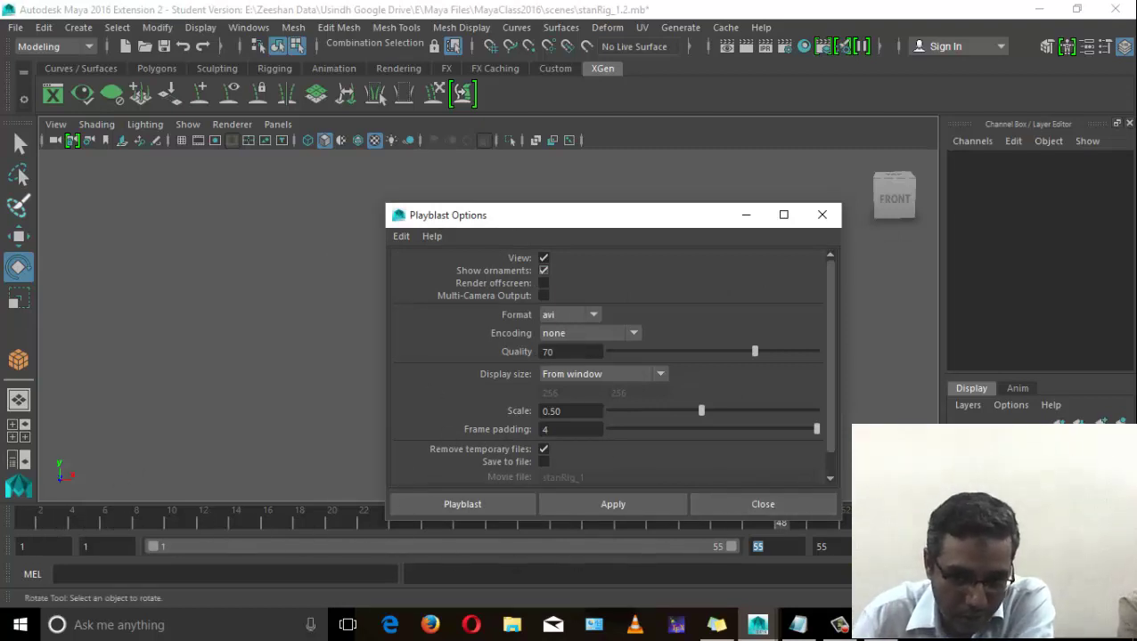
double_click(565, 349)
type("100")
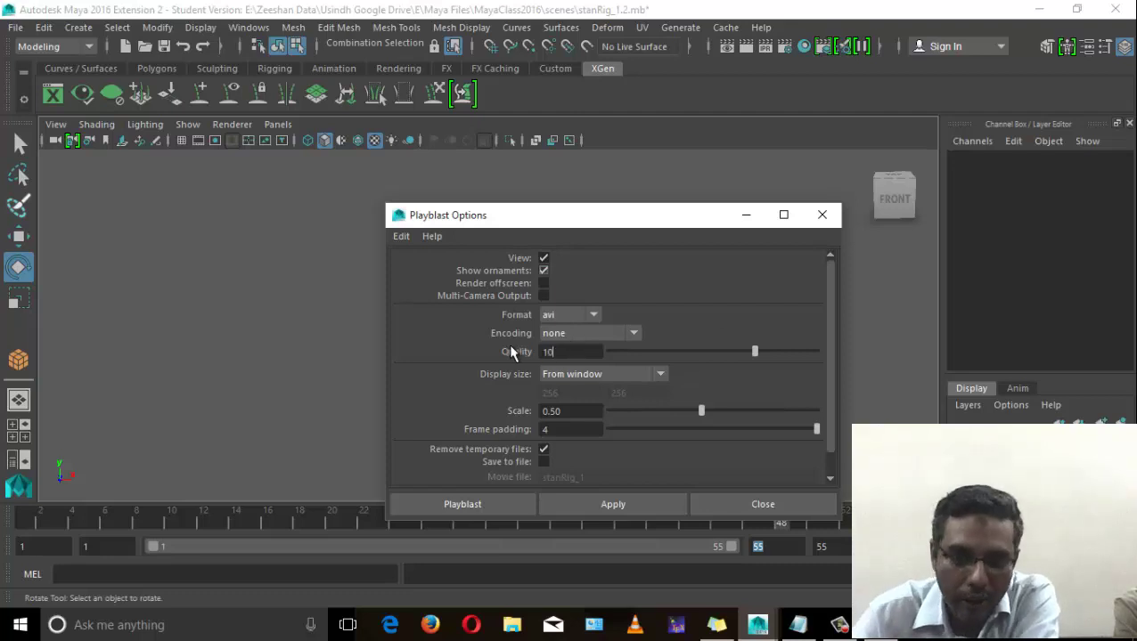
key("Return")
Set the playblast format to qt and generate the movie of the frame 1 to 55 animation.
left_click(574, 317)
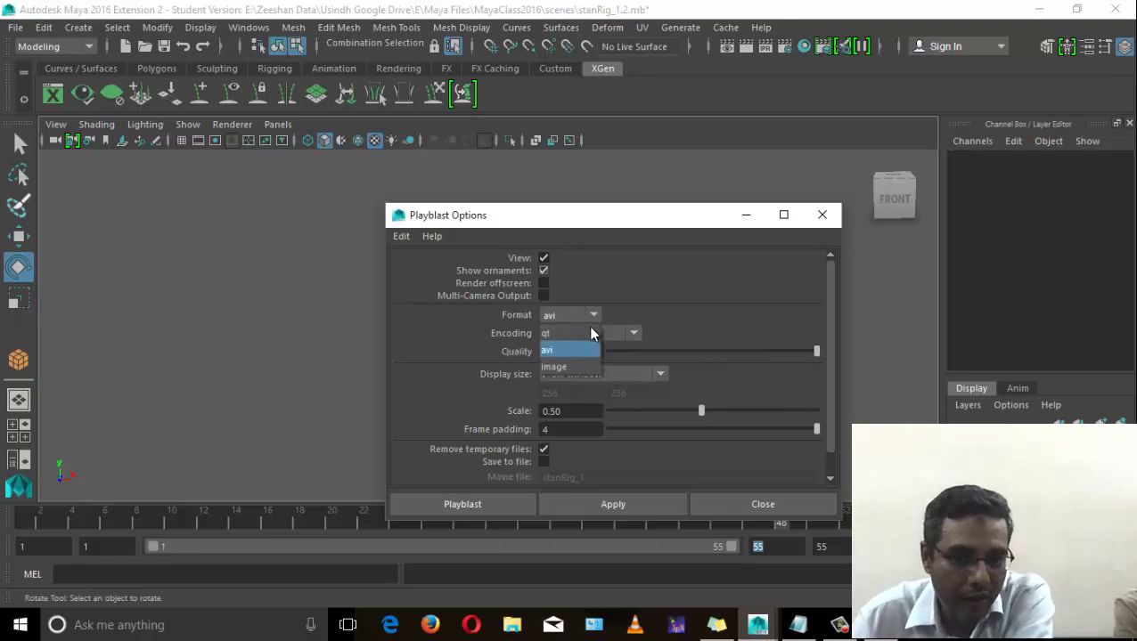
left_click(586, 350)
left_click(593, 315)
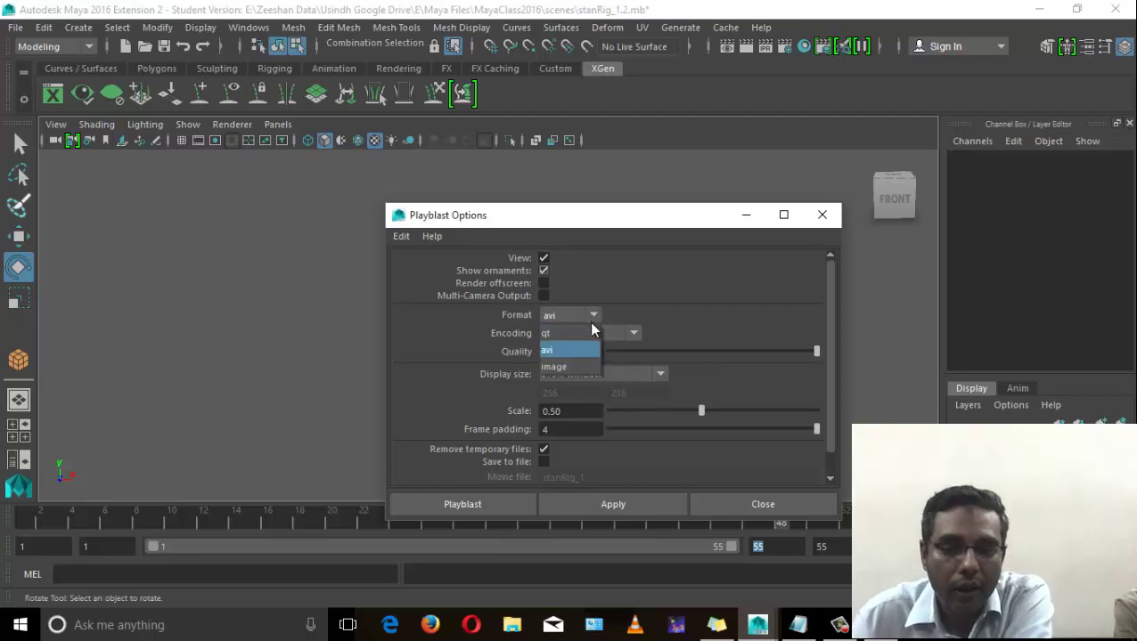
left_click(576, 333)
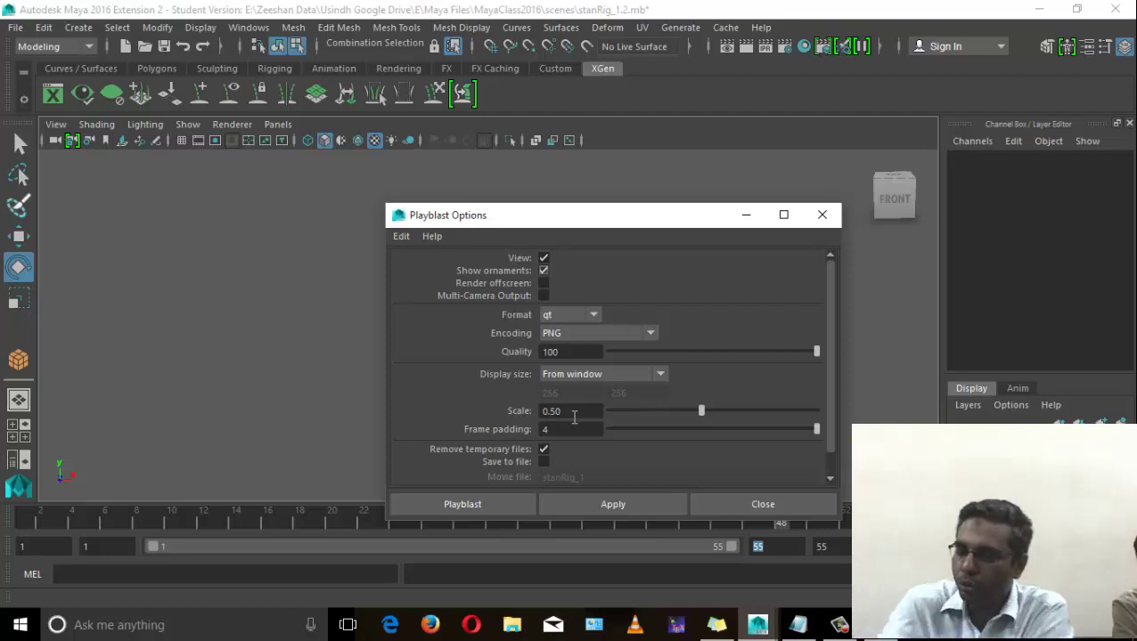
left_click(462, 504)
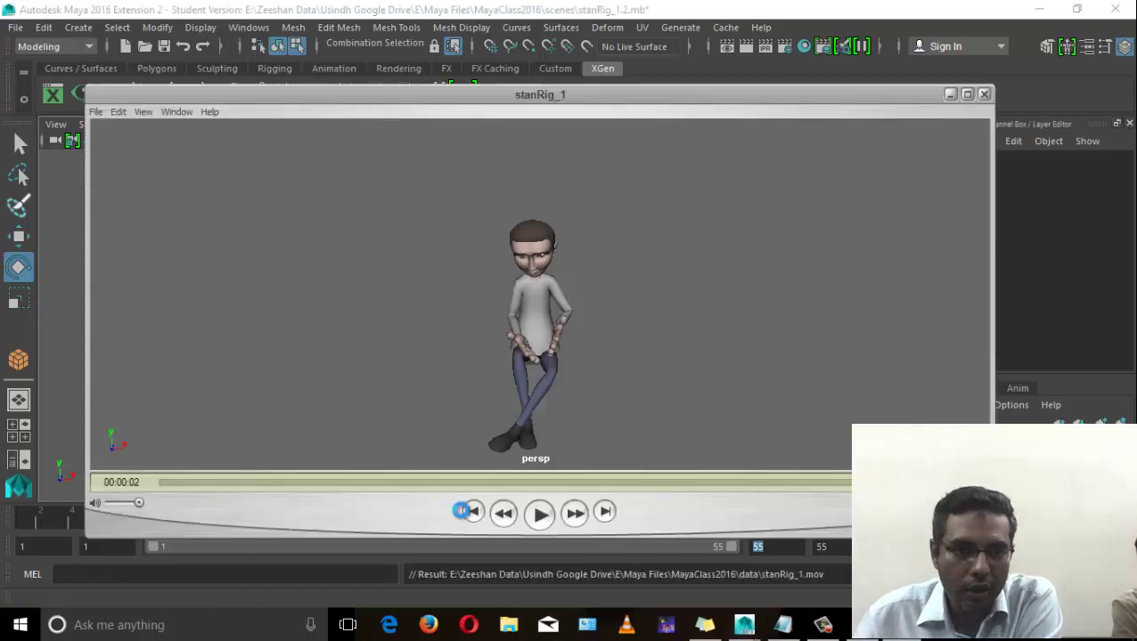
Play the playblast movie several times to review the sitting and leg-crossing motion, and close the player.
left_click(542, 515)
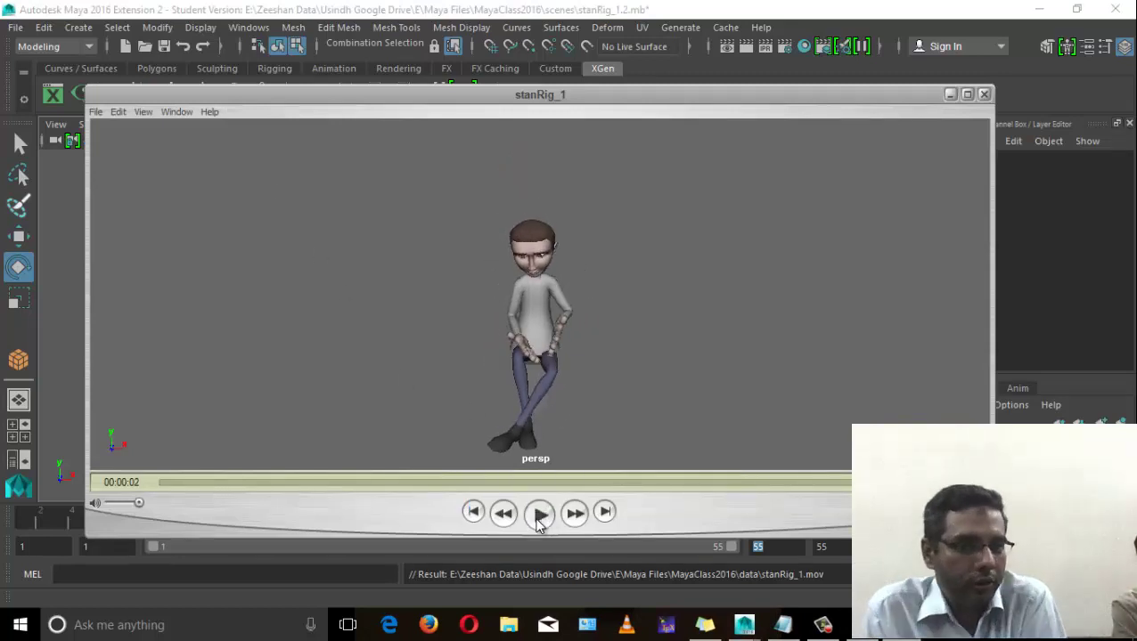
left_click(538, 517)
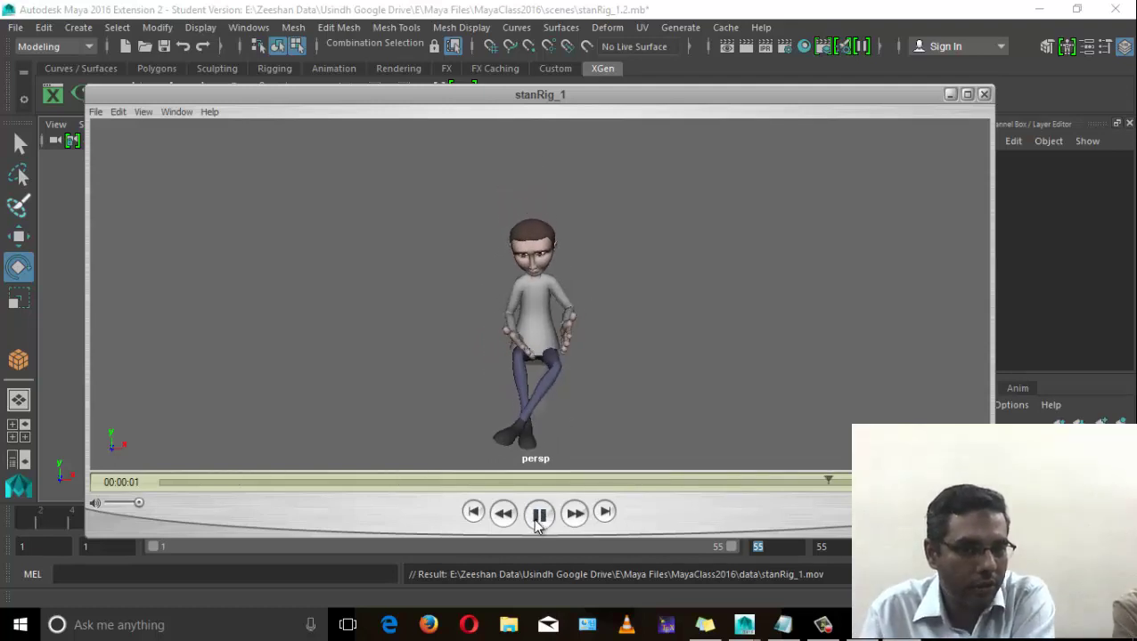
left_click(538, 515)
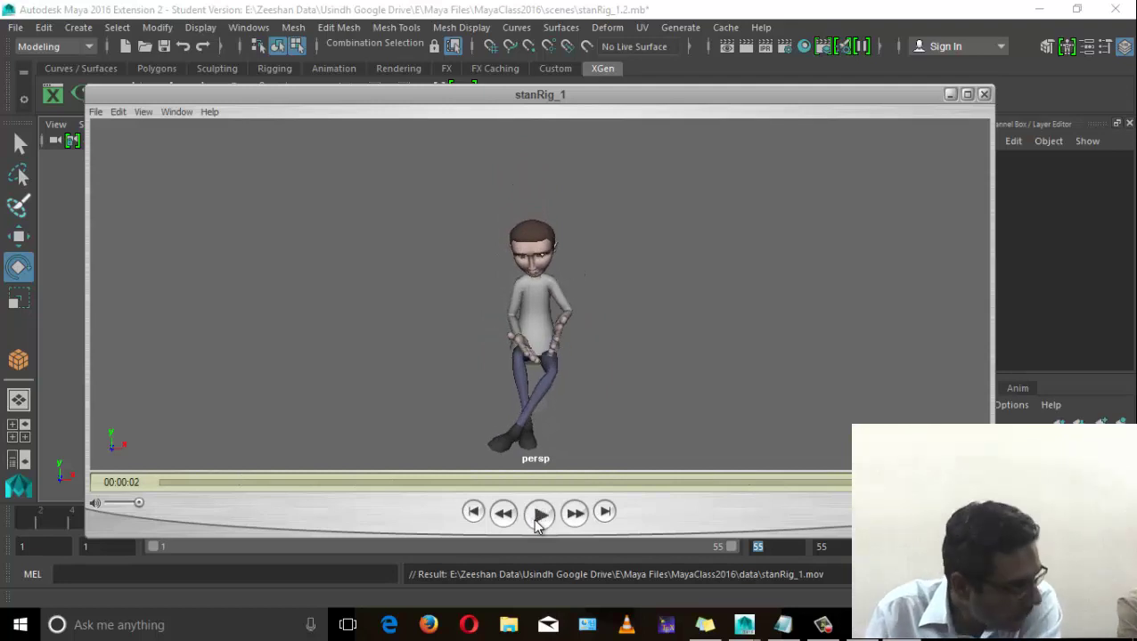
left_click(537, 516)
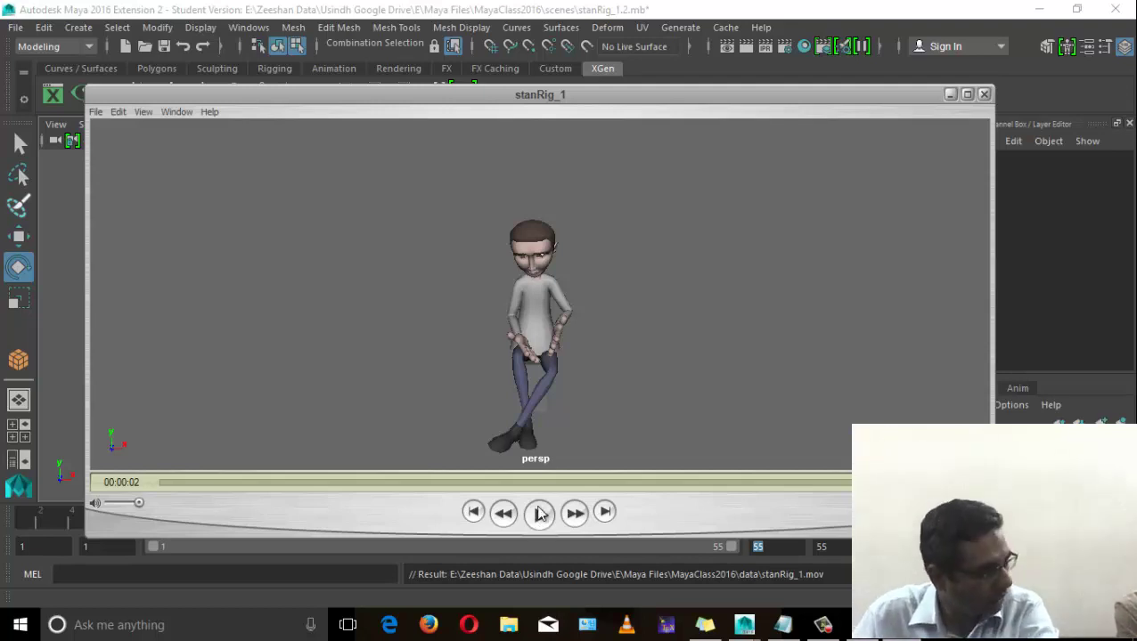
left_click(539, 514)
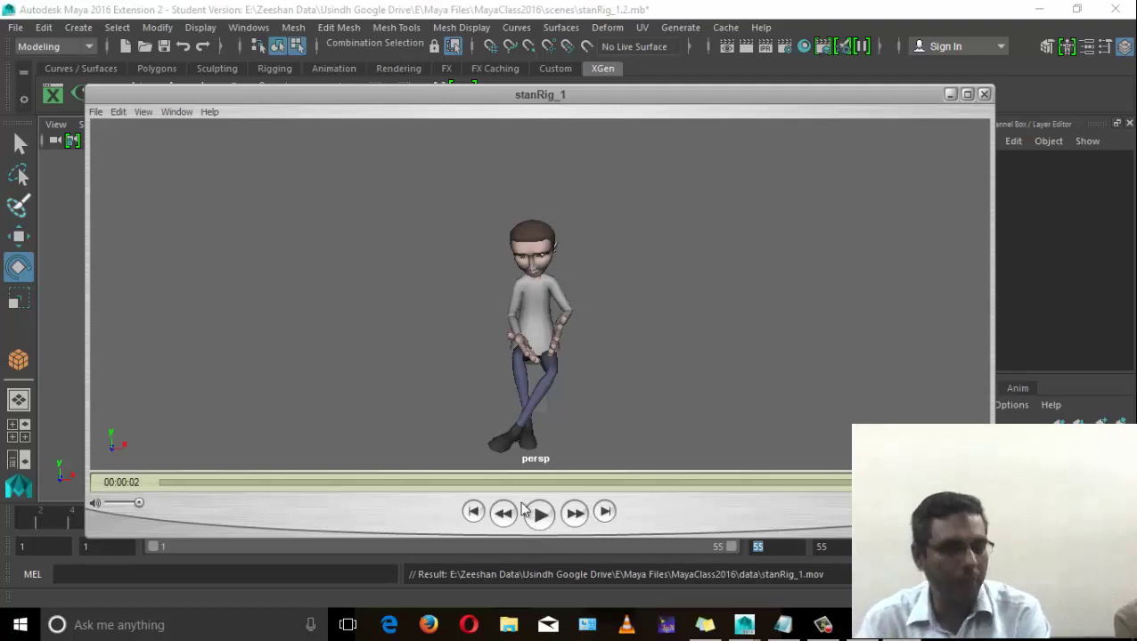
left_click(536, 520)
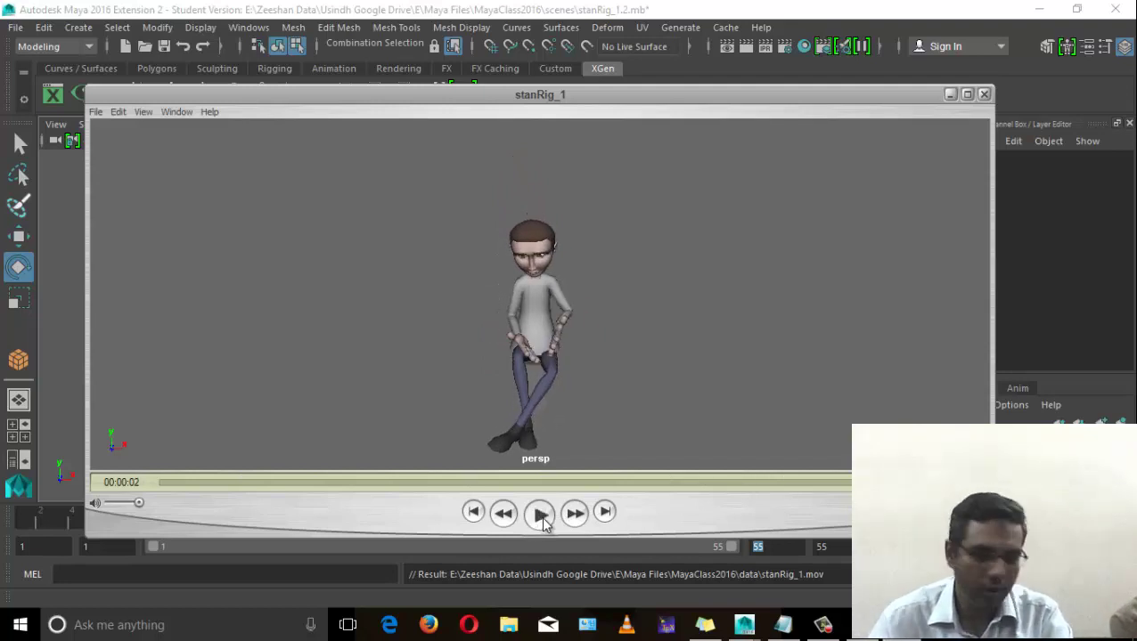
left_click(542, 517)
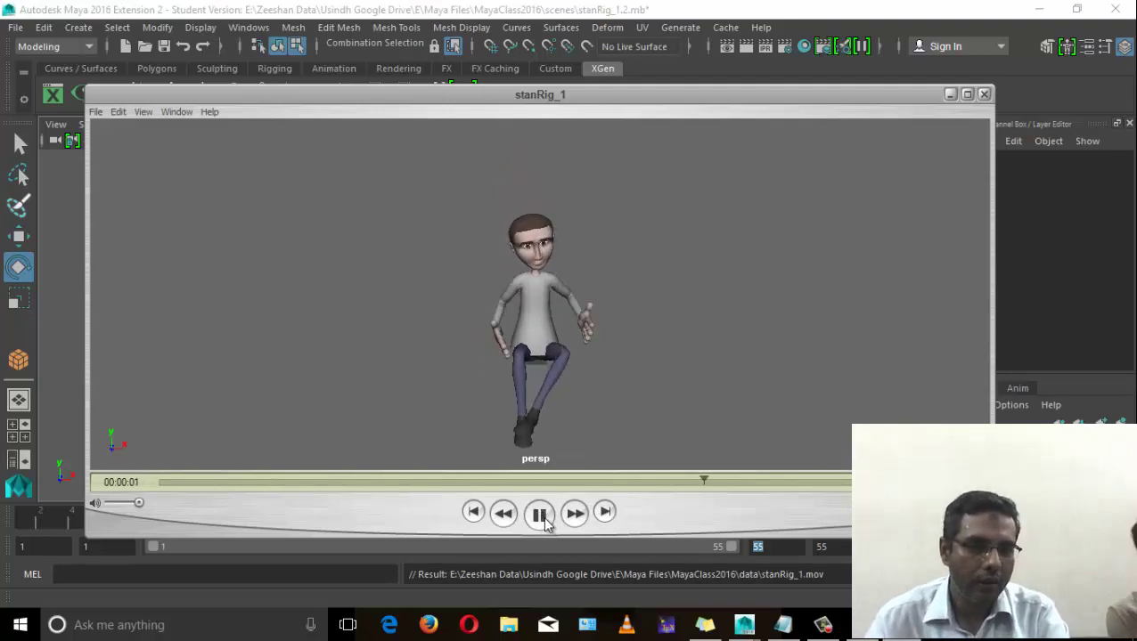
left_click(983, 94)
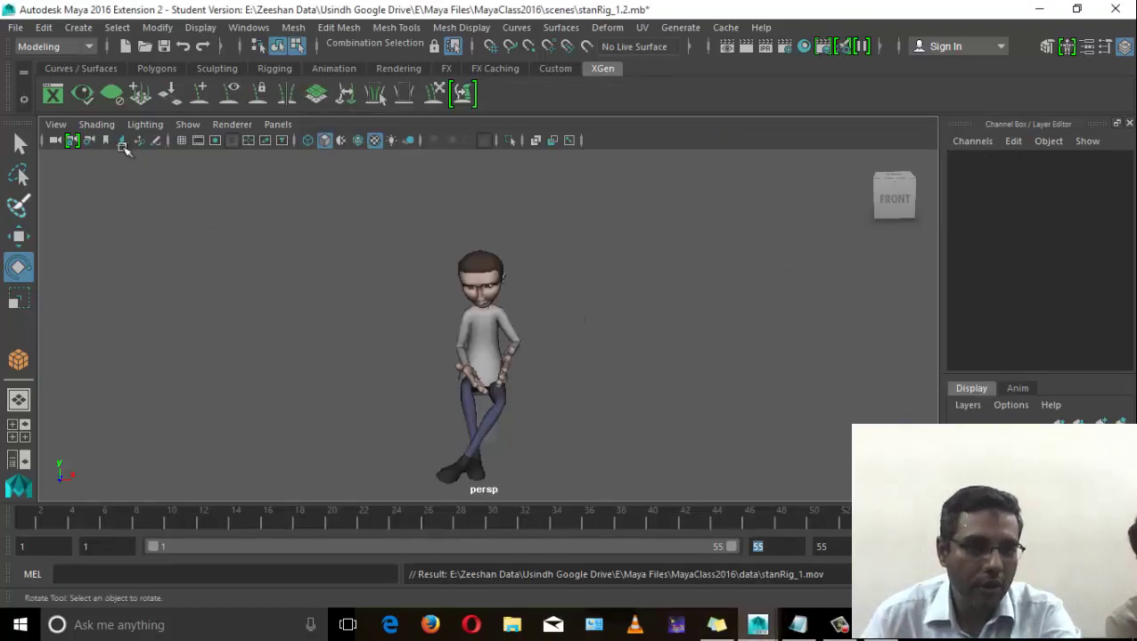
Show the NURBS curves in the viewport again and select all of the character's rig controls.
left_click(187, 124)
left_click(255, 82)
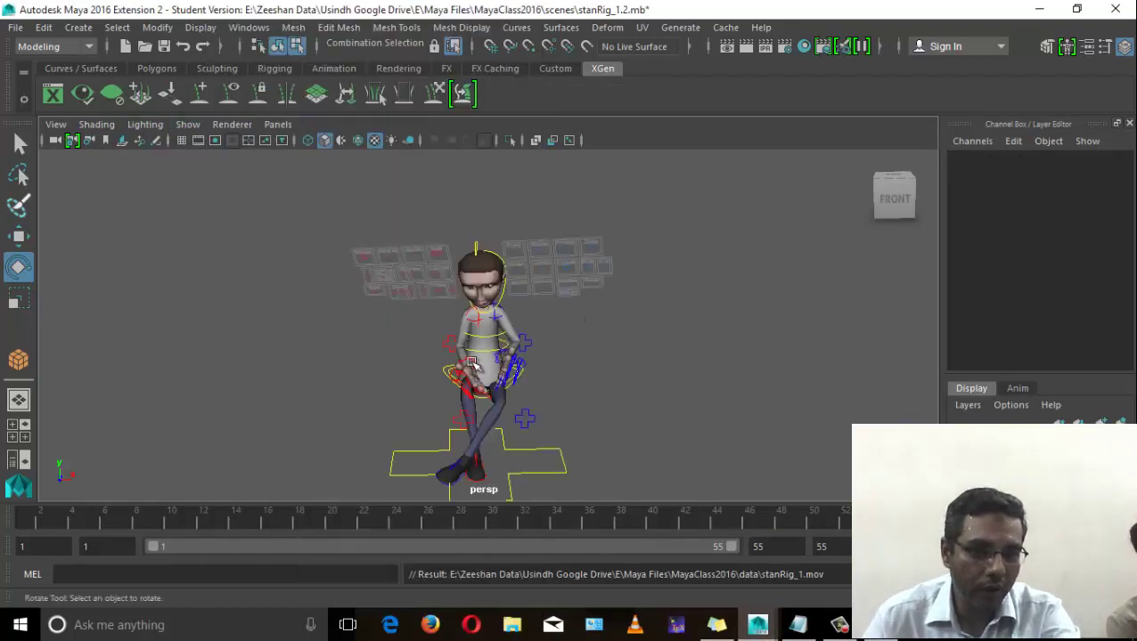
left_click_drag(389, 306, 611, 478)
left_click_drag(510, 341, 476, 338, "alt")
right_click_drag(486, 340, 576, 350, "alt")
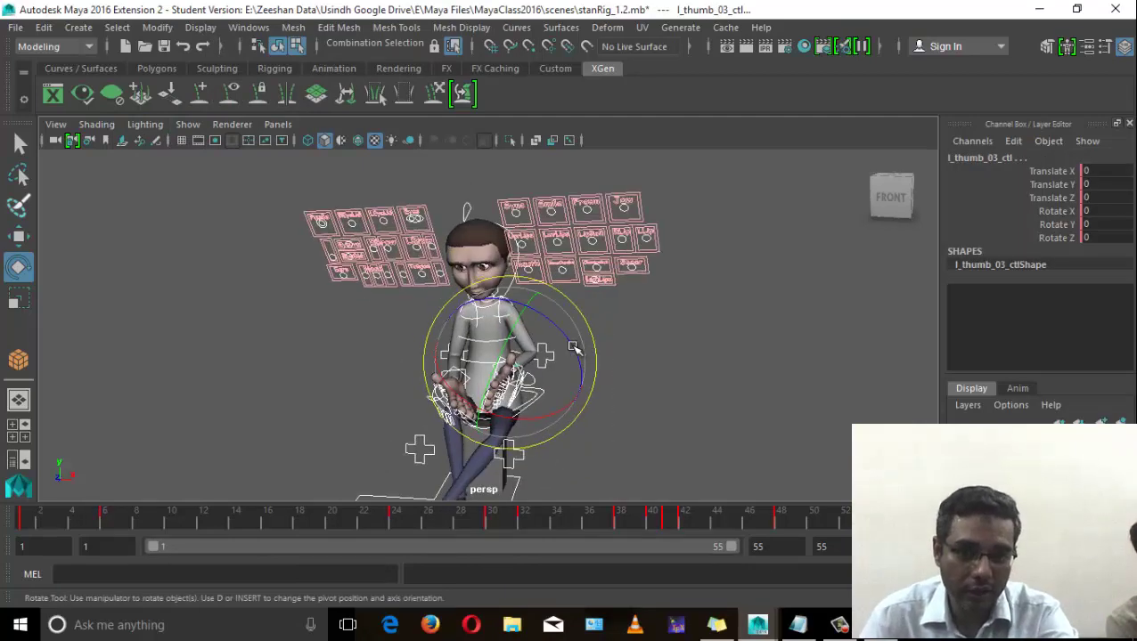
middle_click_drag(557, 428, 534, 360, "alt")
left_click_drag(623, 427, 599, 418, "alt")
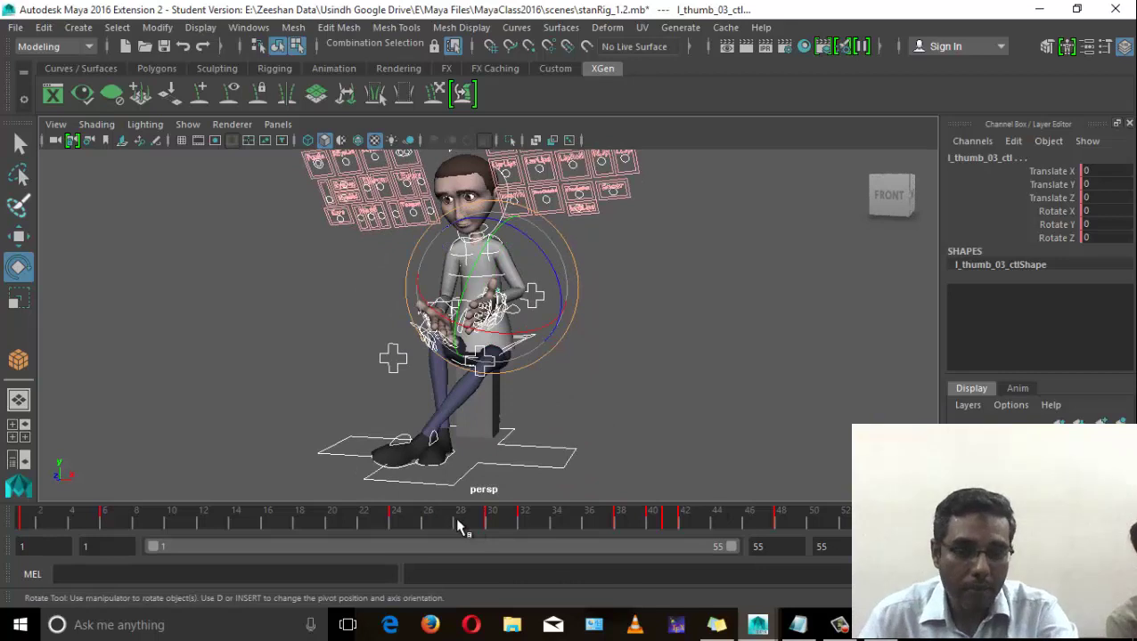
Compress the selected controls' keys from frames 1 to 48 into a 30-frame playback range and playblast the shortened animation.
left_click(22, 526)
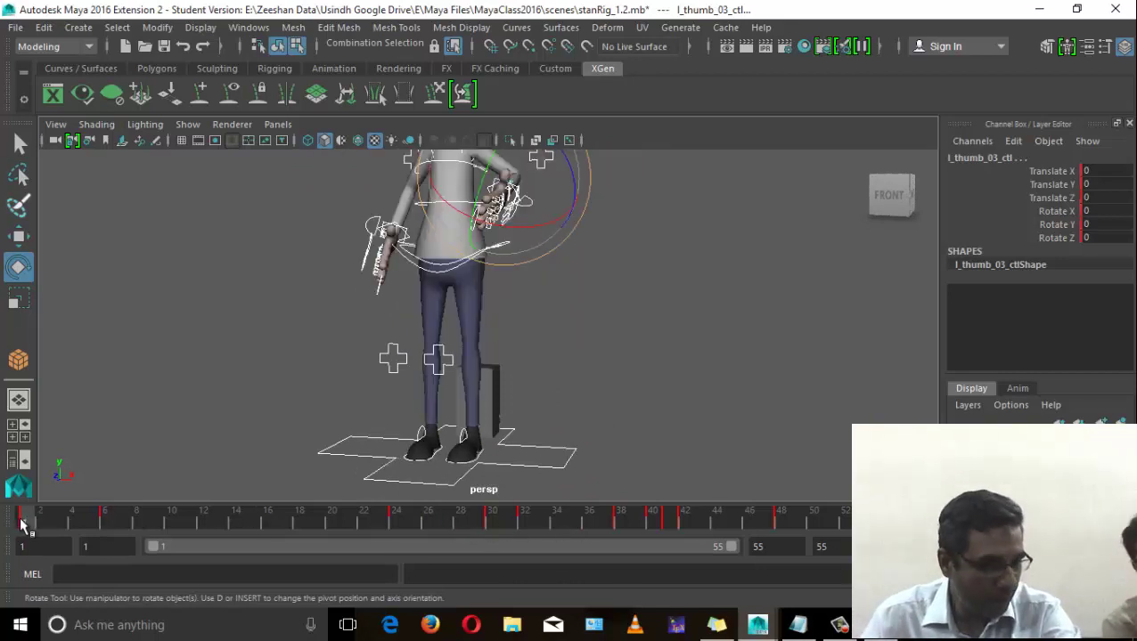
left_click_drag(27, 524, 163, 524)
left_click_drag(238, 525, 788, 526, "shift")
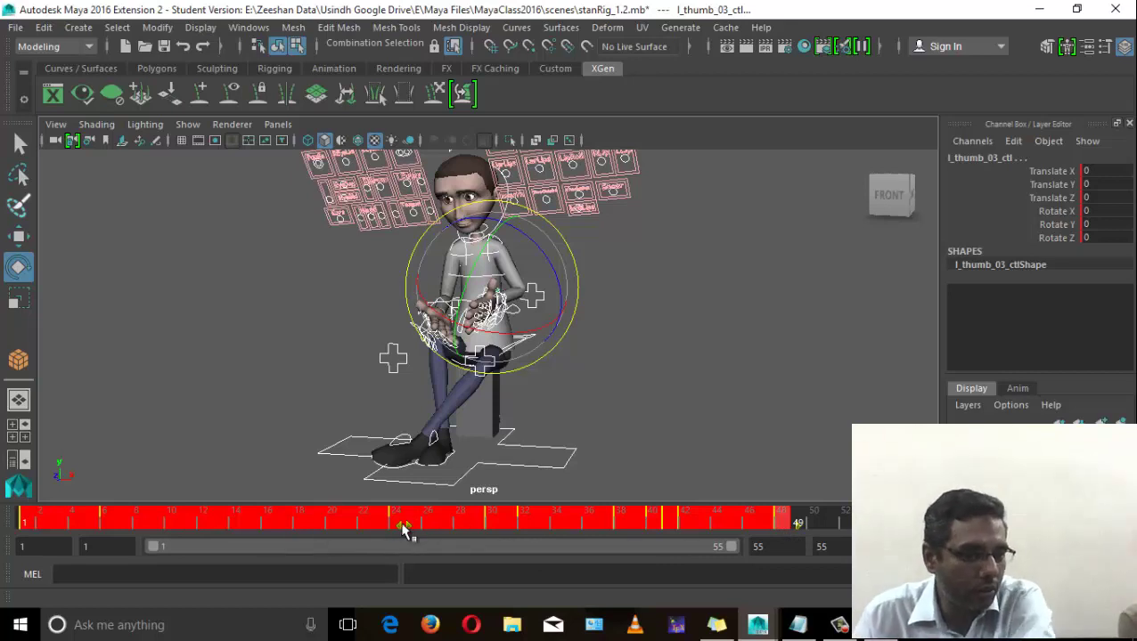
left_click_drag(405, 527, 638, 521)
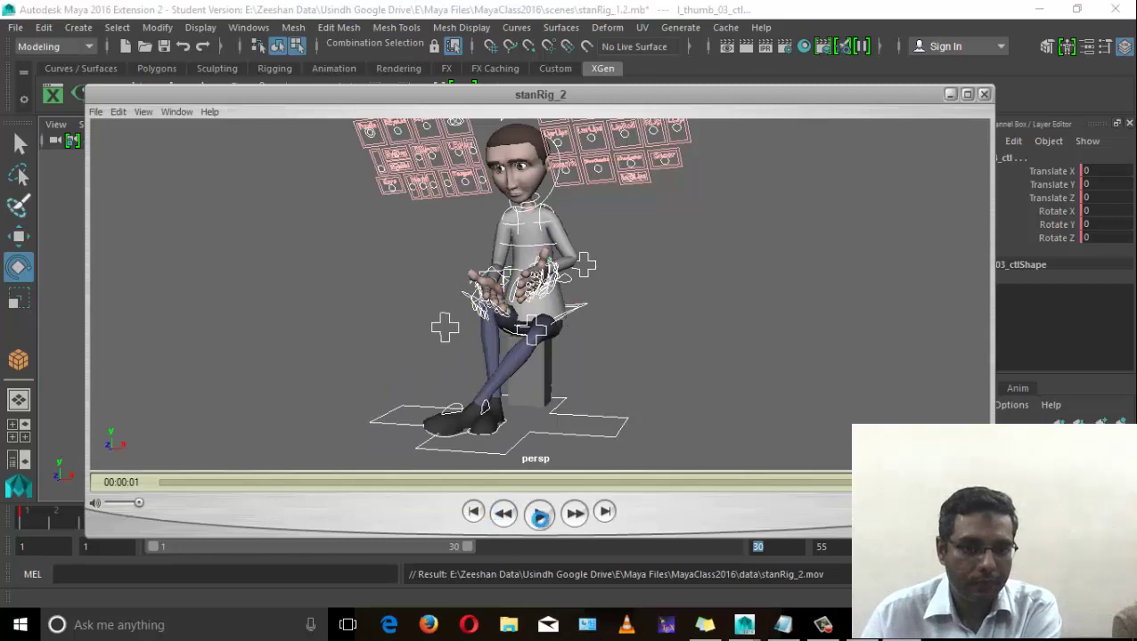
Play the shortened playblast to review the faster motion, checking the player's options and pausing partway through.
left_click(539, 514)
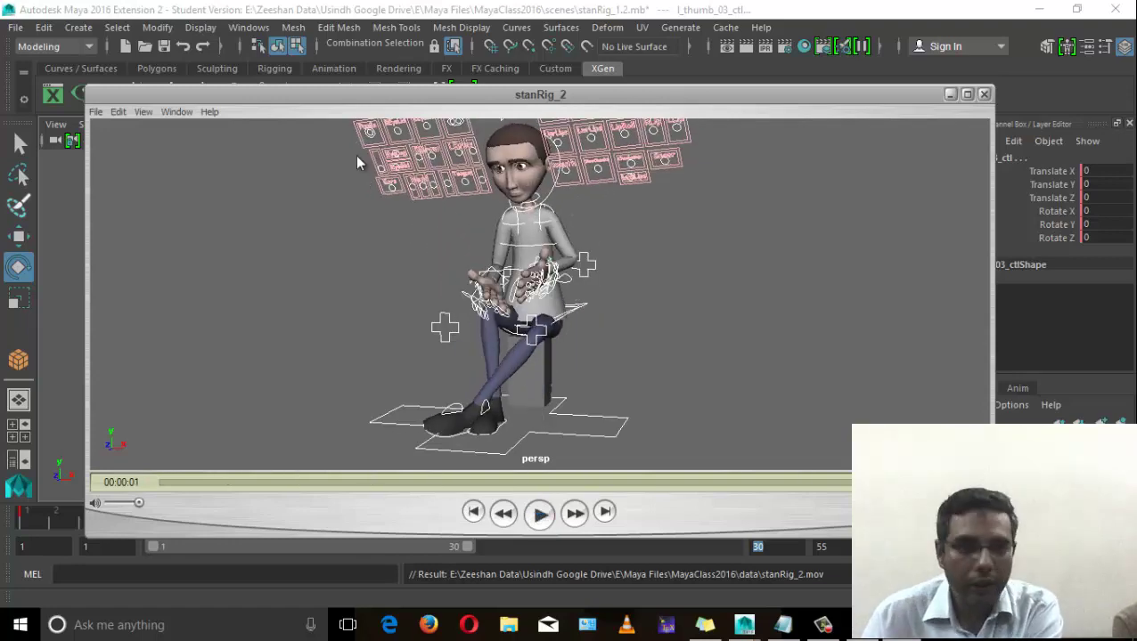
left_click(144, 112)
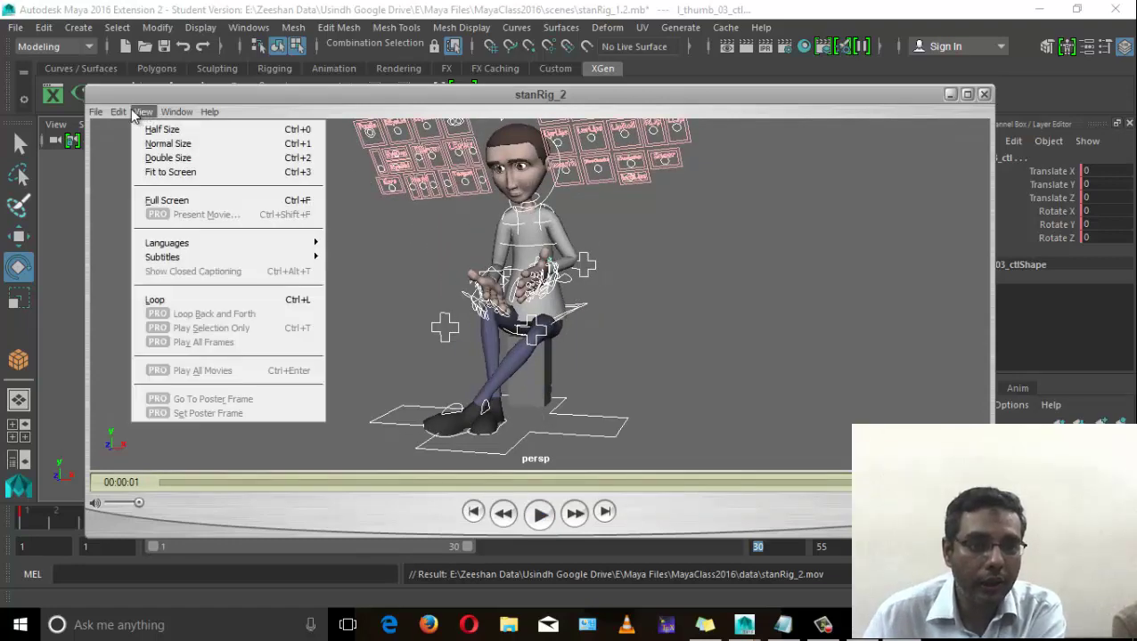
mouse_move(120, 112)
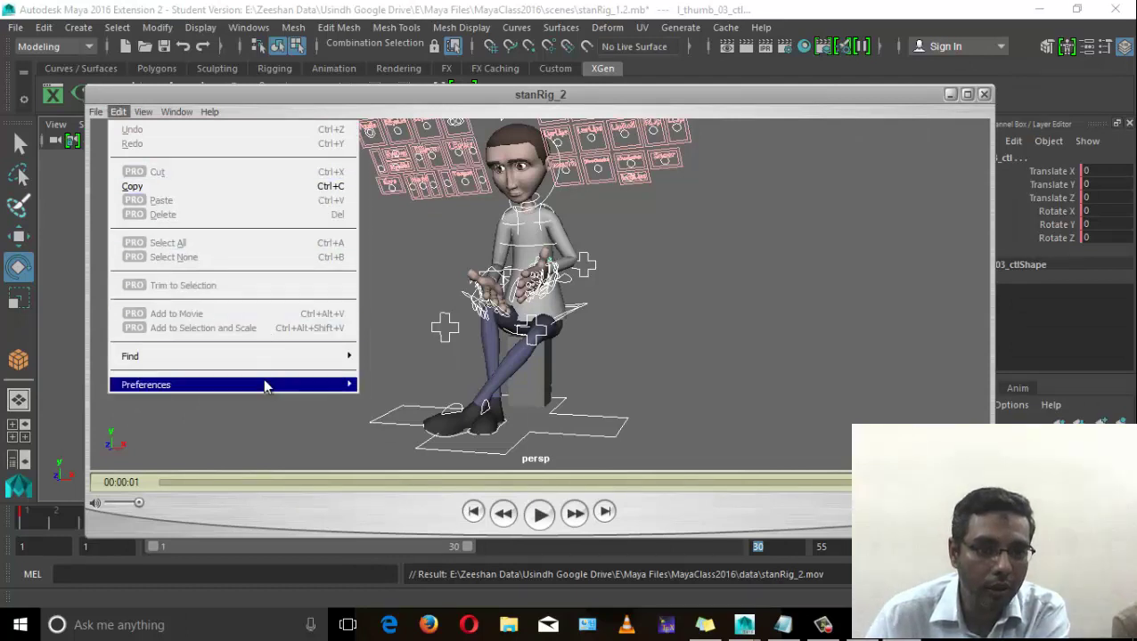
left_click(460, 502)
left_click(539, 515)
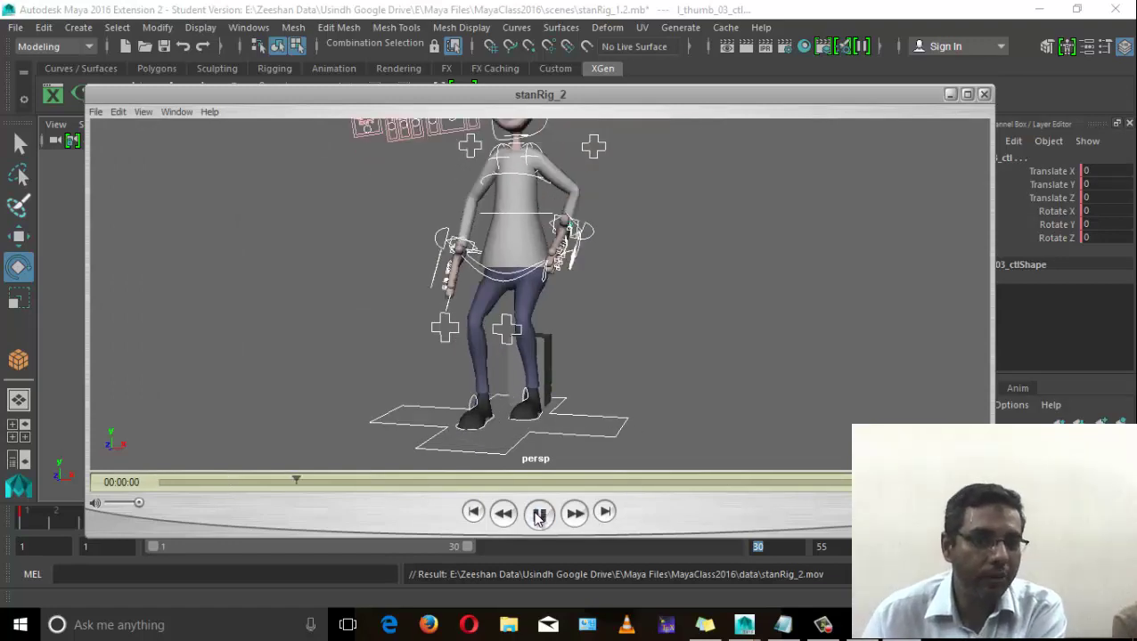
left_click(540, 517)
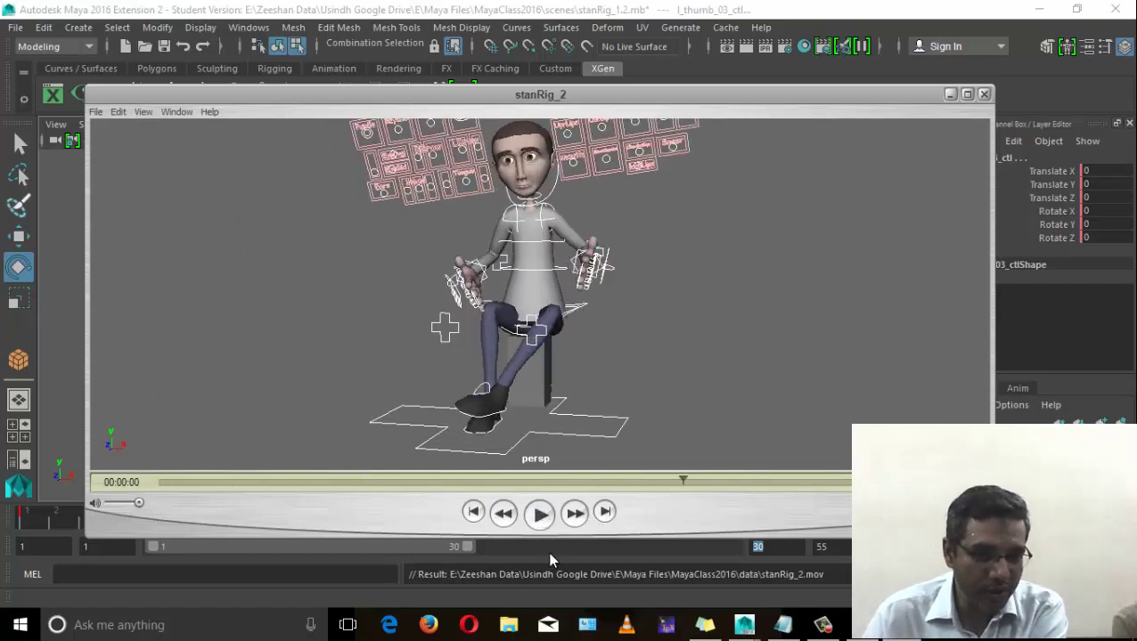
Switch to File Explorer in a new window and open the Usindh Google Drive folder.
left_click(509, 625)
right_click(509, 625)
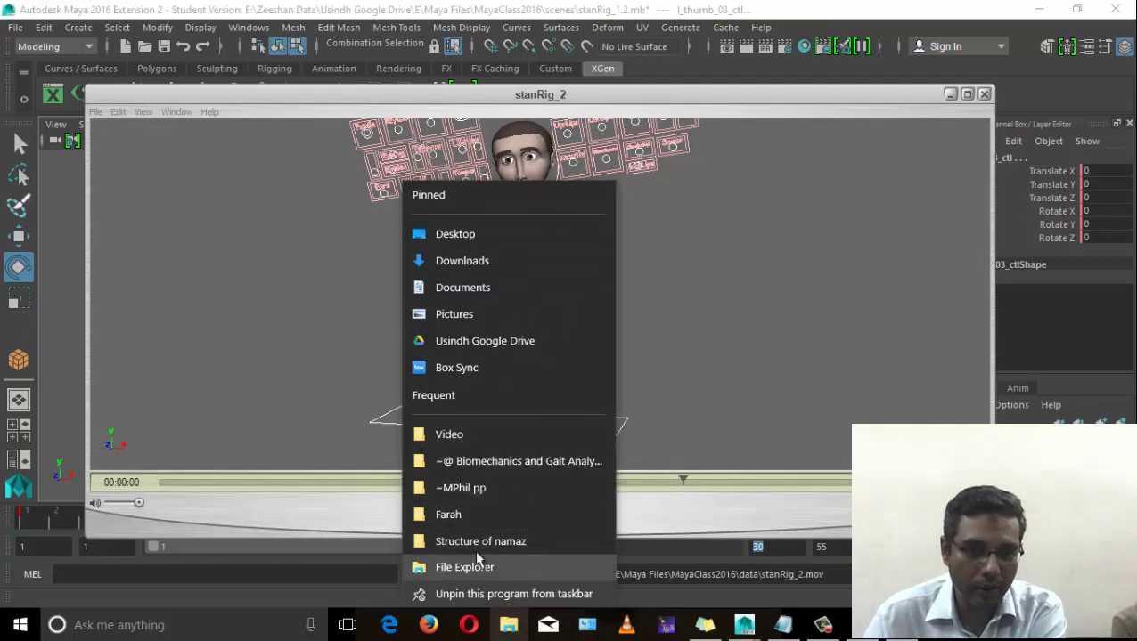
left_click(494, 567)
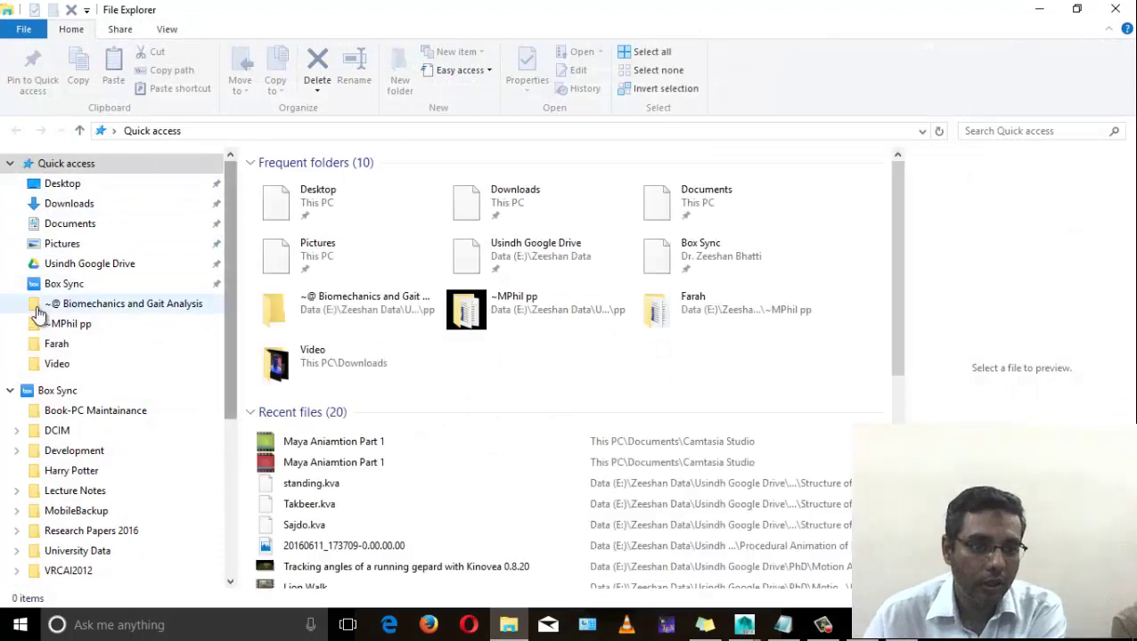
left_click(62, 283)
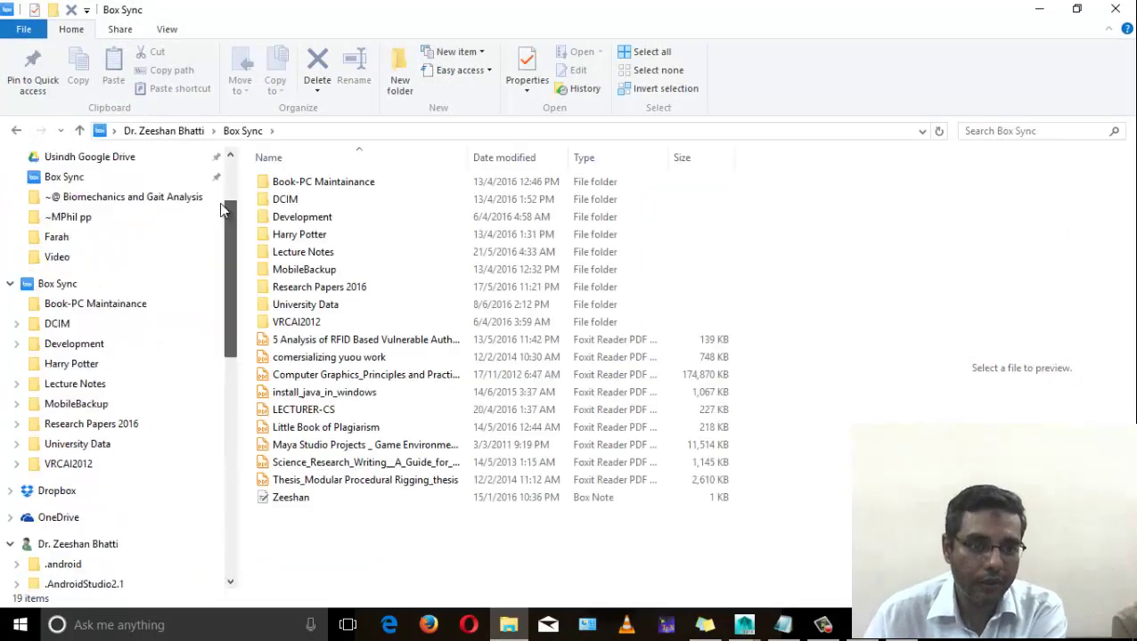
scroll(134, 249, "up", 2)
left_click(93, 262)
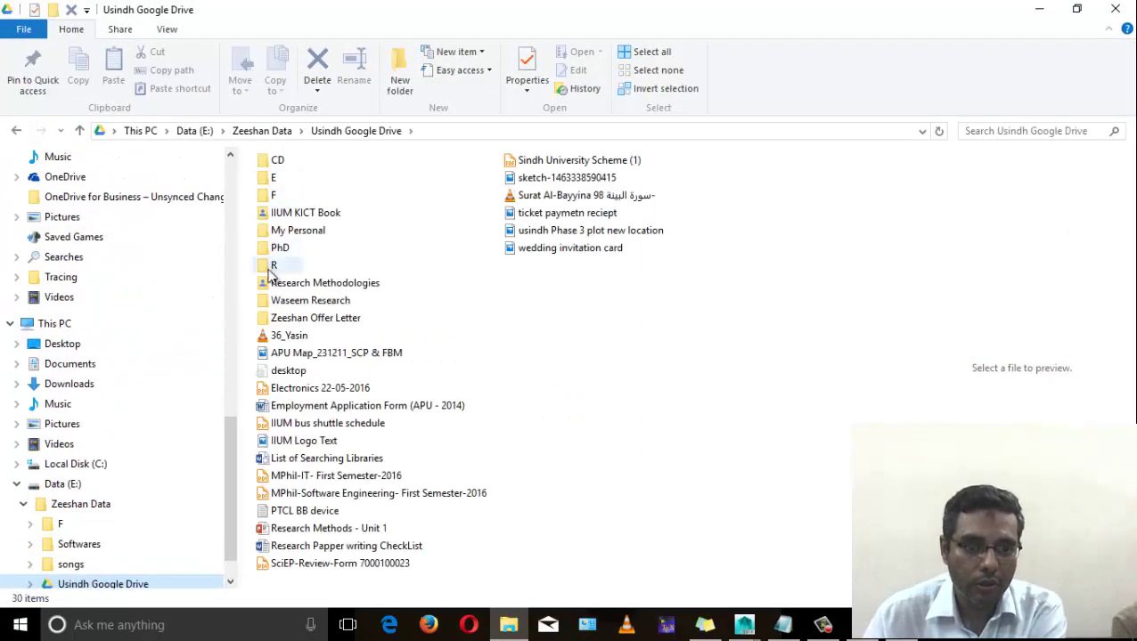
Browse to E > Maya Files > MayaClass2016, check the clips folder, and open the project's data folder.
double_click(273, 177)
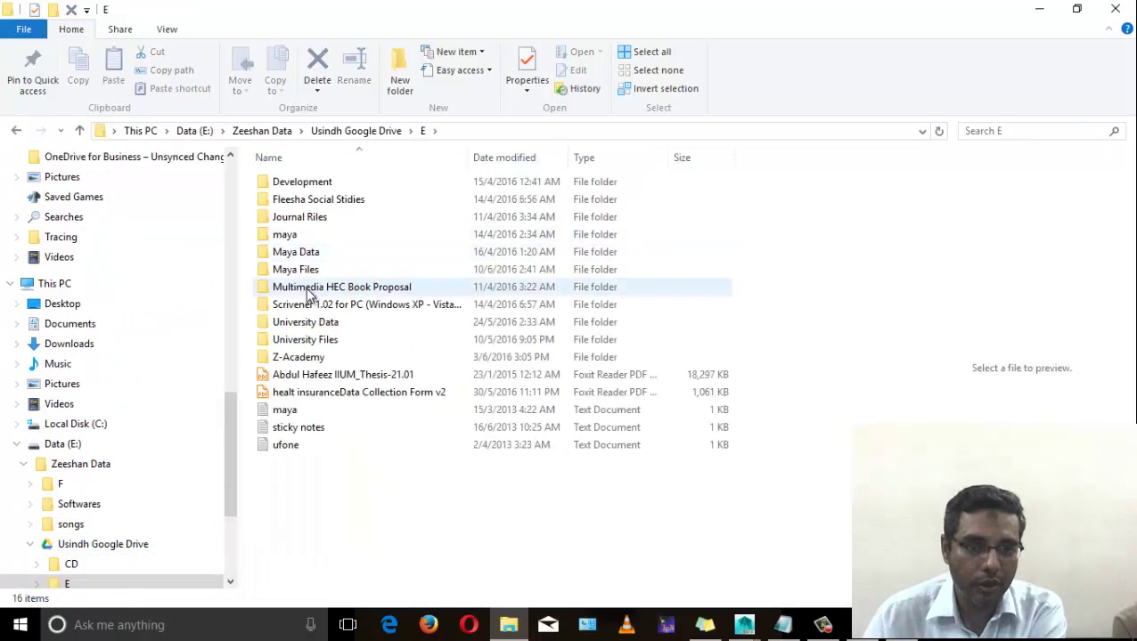
double_click(306, 270)
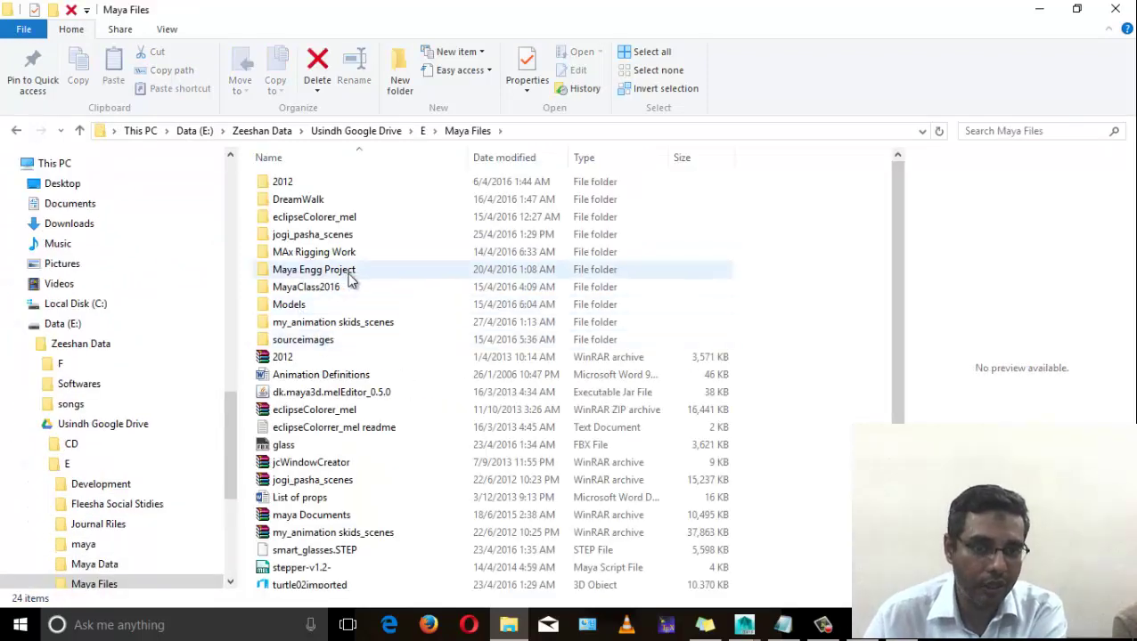
double_click(343, 287)
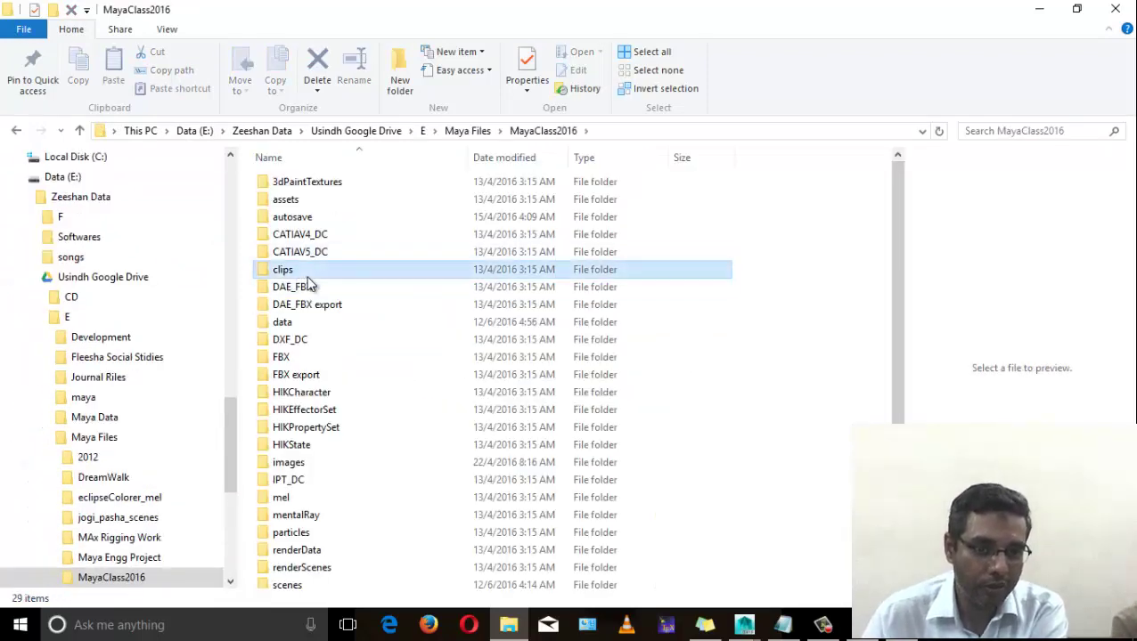
double_click(306, 273)
left_click(562, 131)
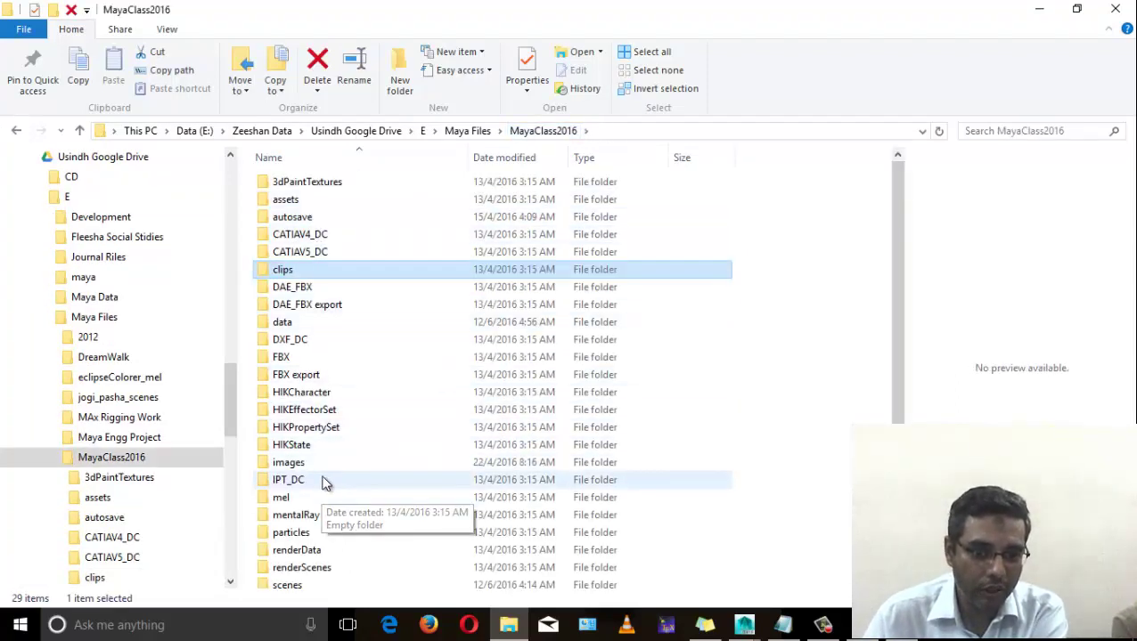
scroll(325, 516, "down", 2)
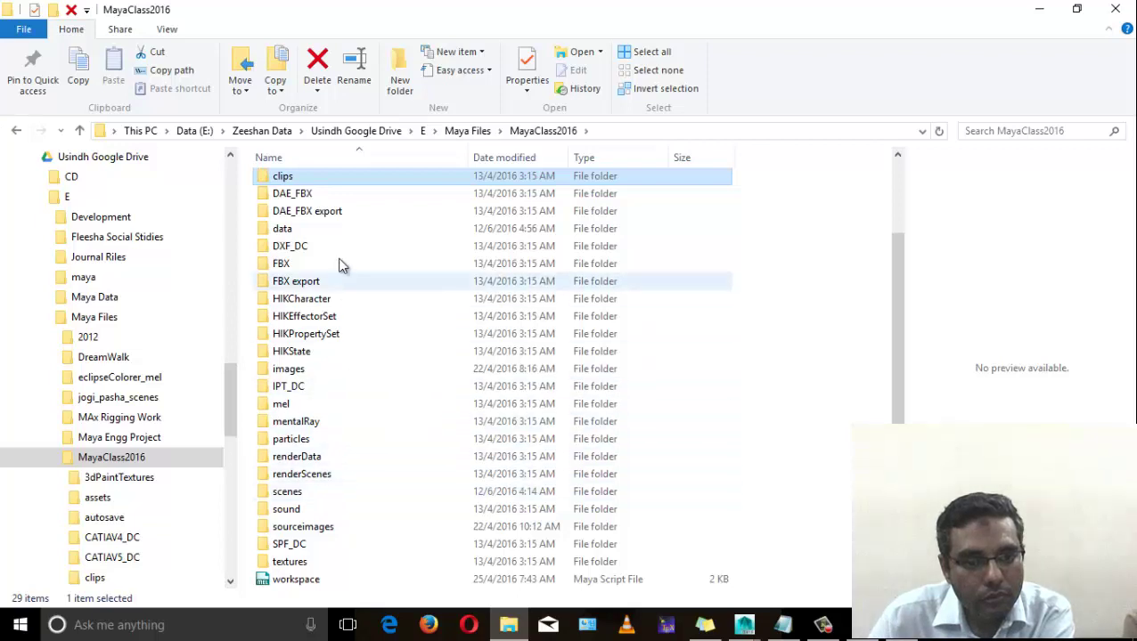
double_click(342, 228)
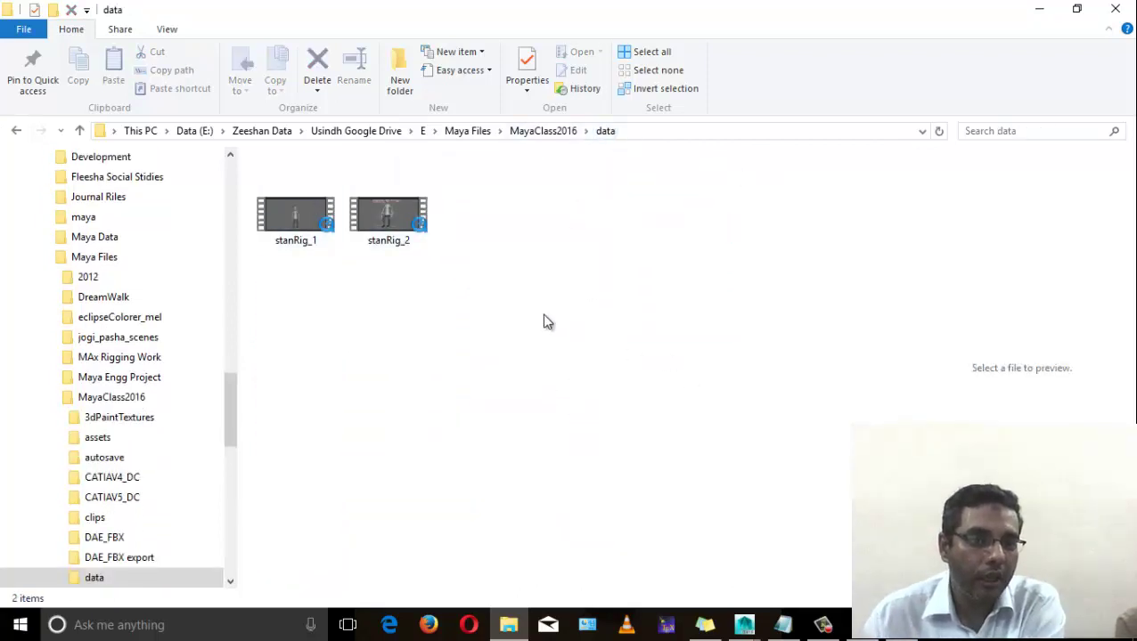
Open the stanRig_1 movie, play it to review the original sitting motion, and minimize its player.
left_click(335, 236)
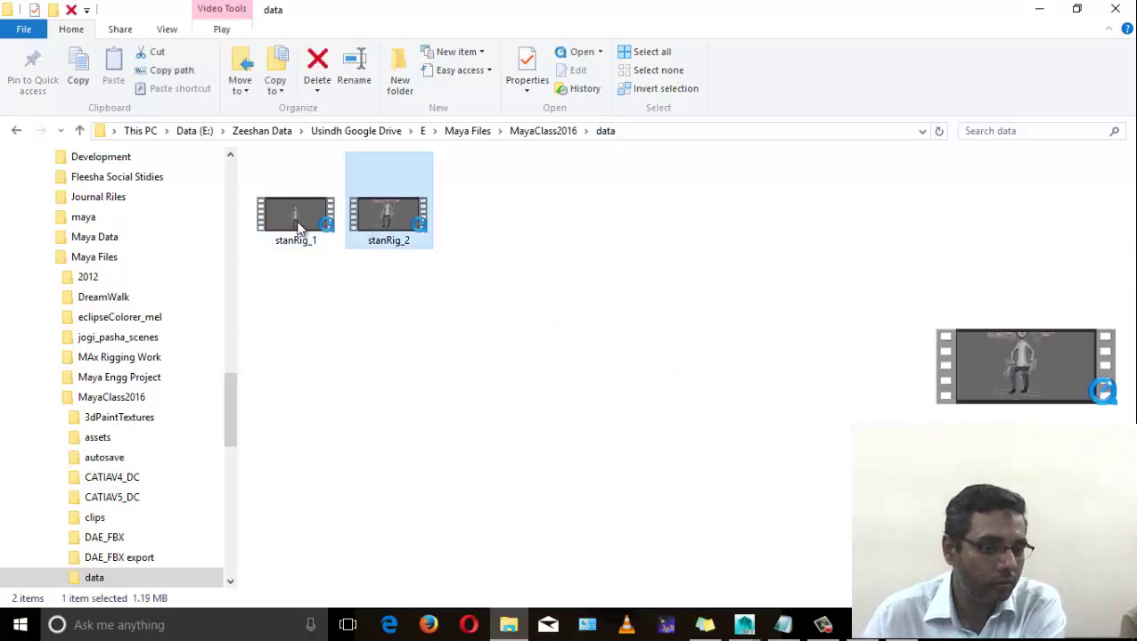
double_click(306, 228)
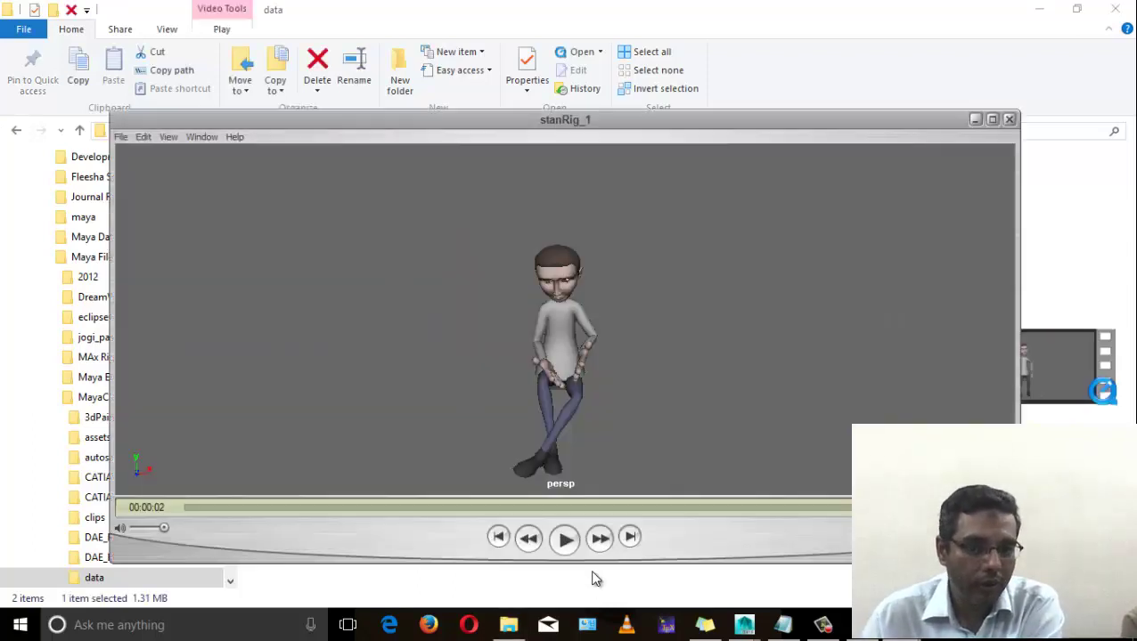
left_click(570, 547)
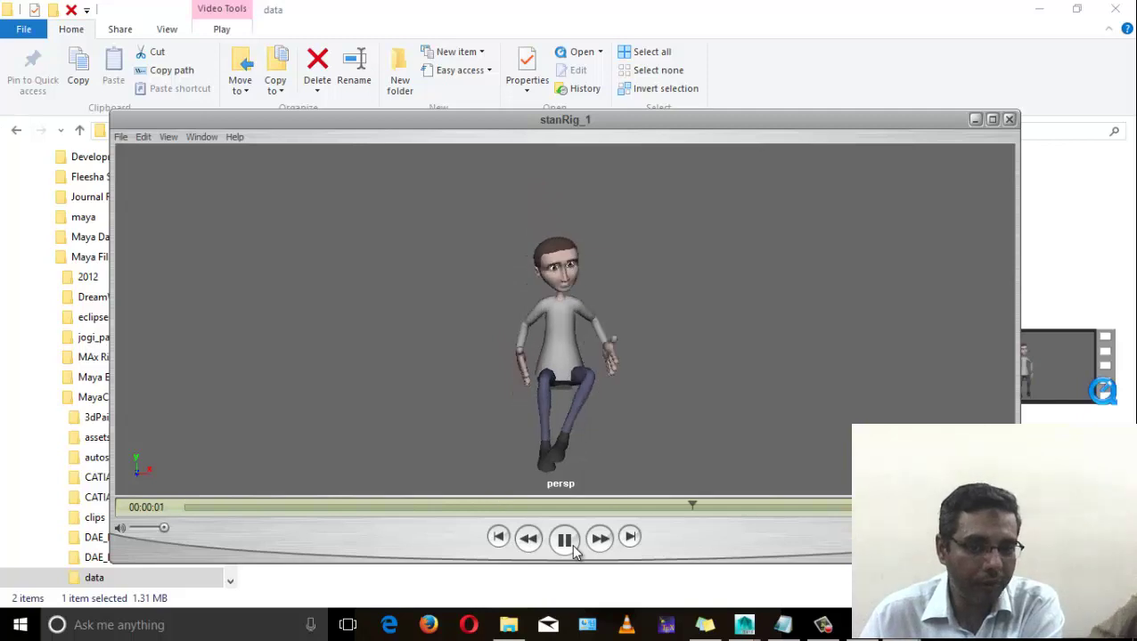
left_click(568, 547)
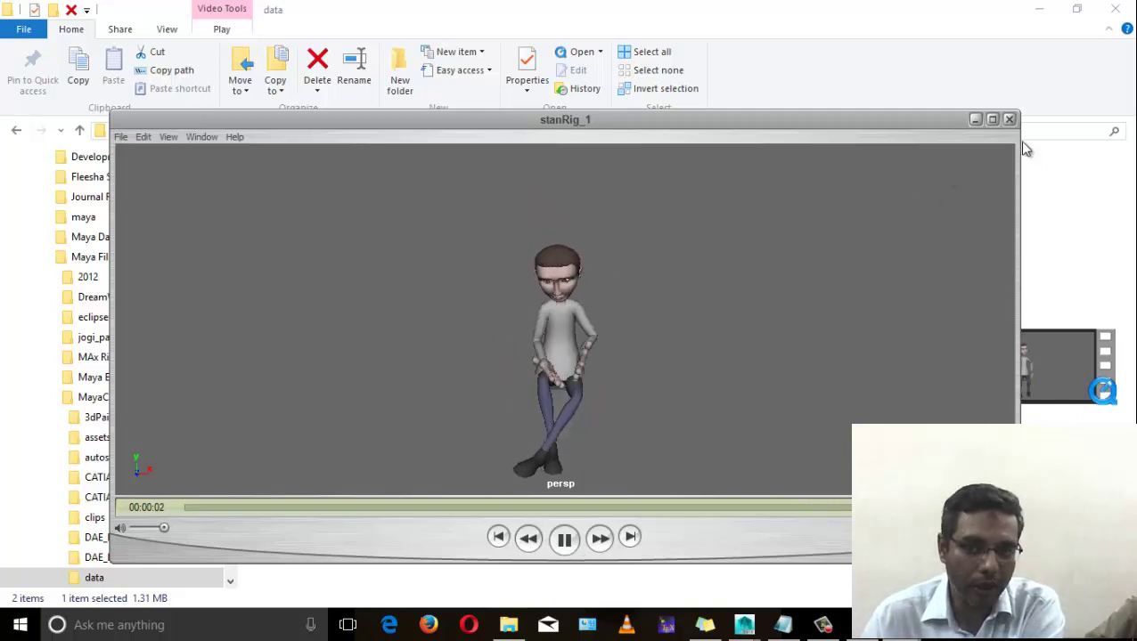
left_click(976, 120)
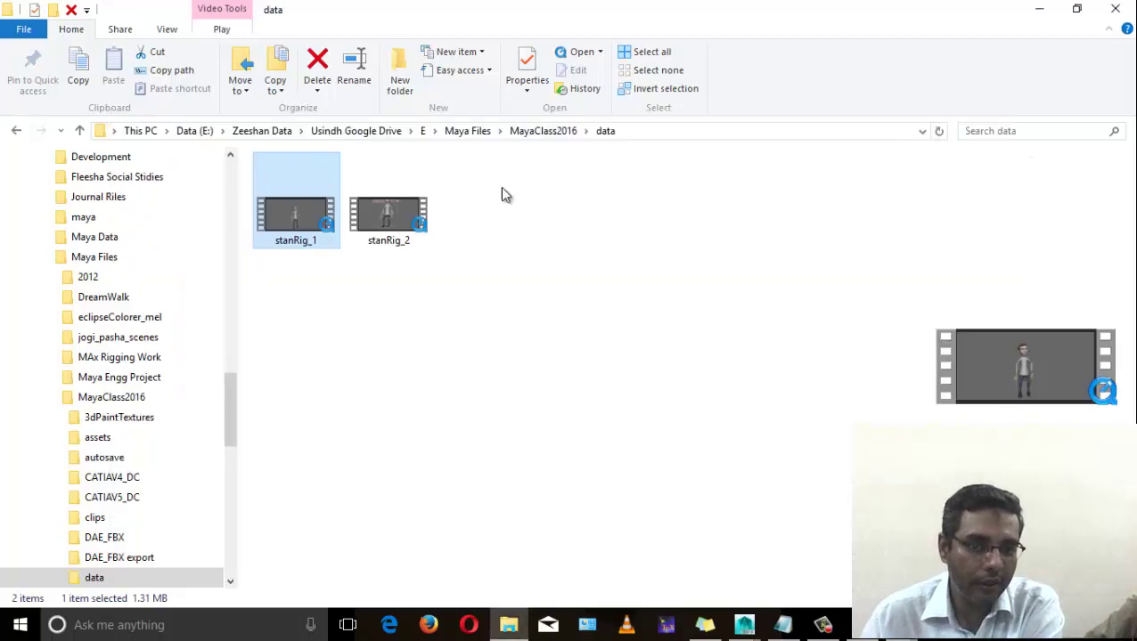
Open the stanRig_2 movie, replay it several times to review the faster motion, and switch back to Maya.
double_click(393, 233)
left_click(538, 524)
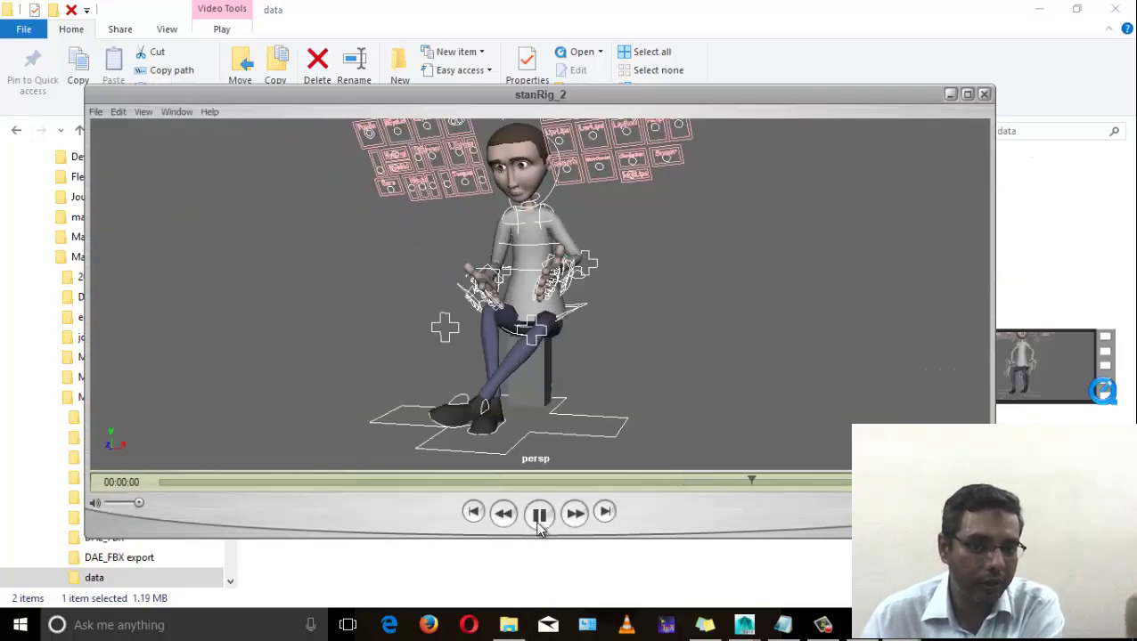
left_click(539, 522)
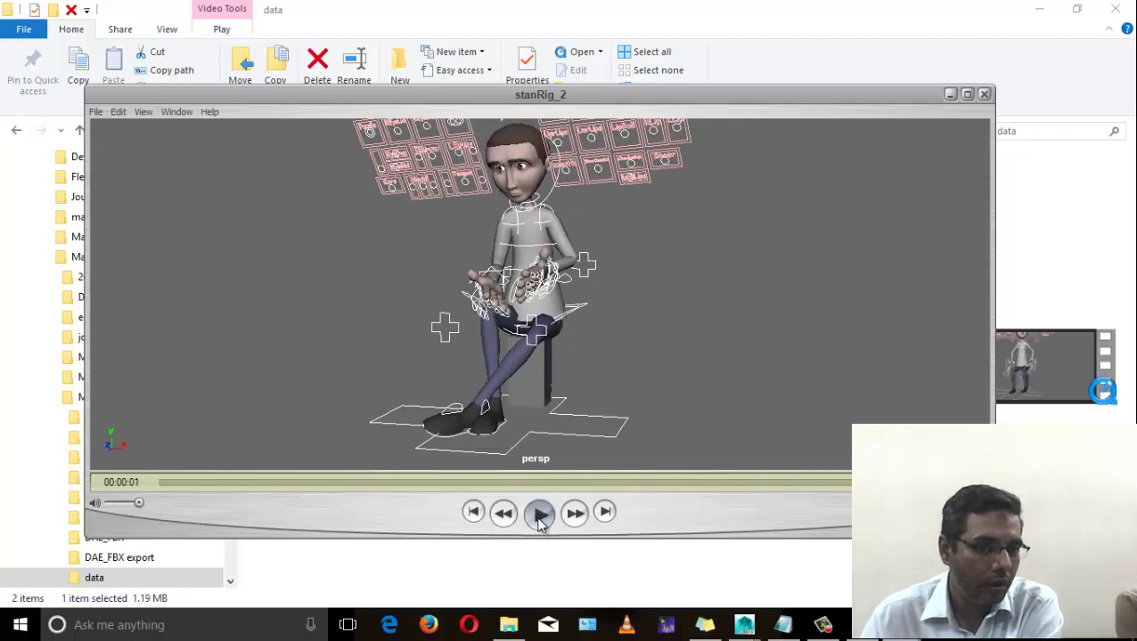
left_click(539, 519)
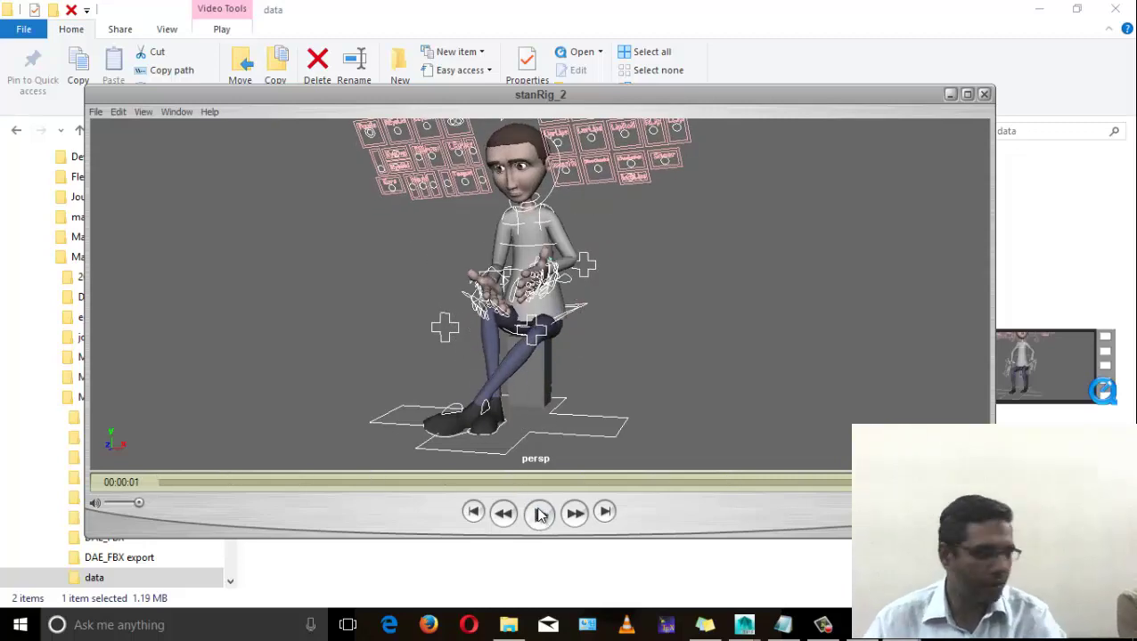
left_click(539, 515)
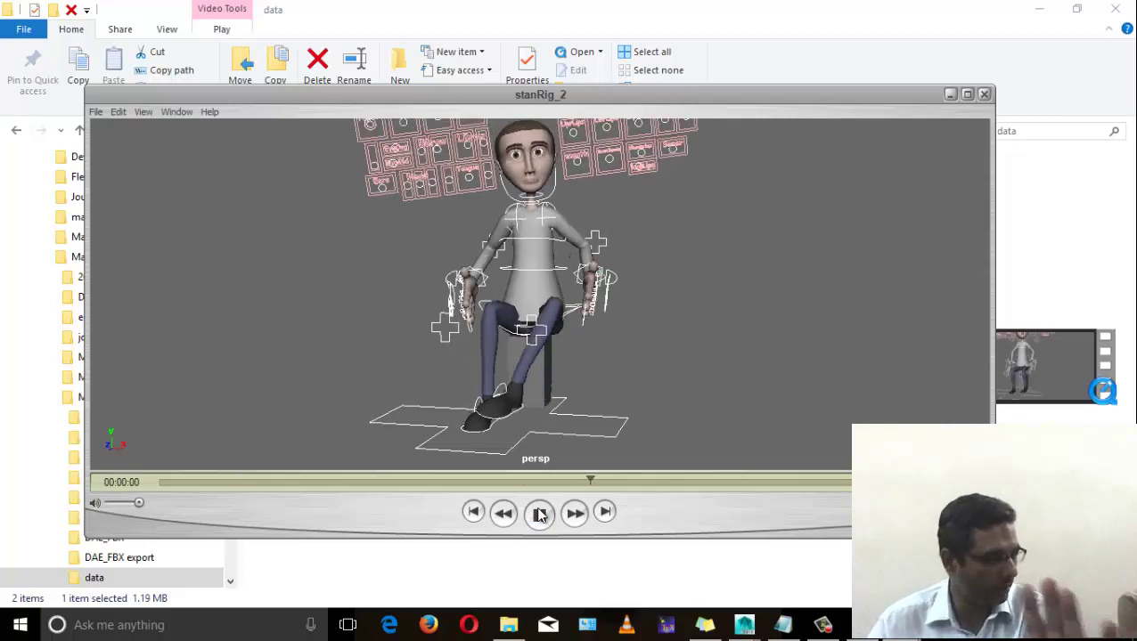
left_click(527, 506)
left_click(525, 505)
left_click(539, 517)
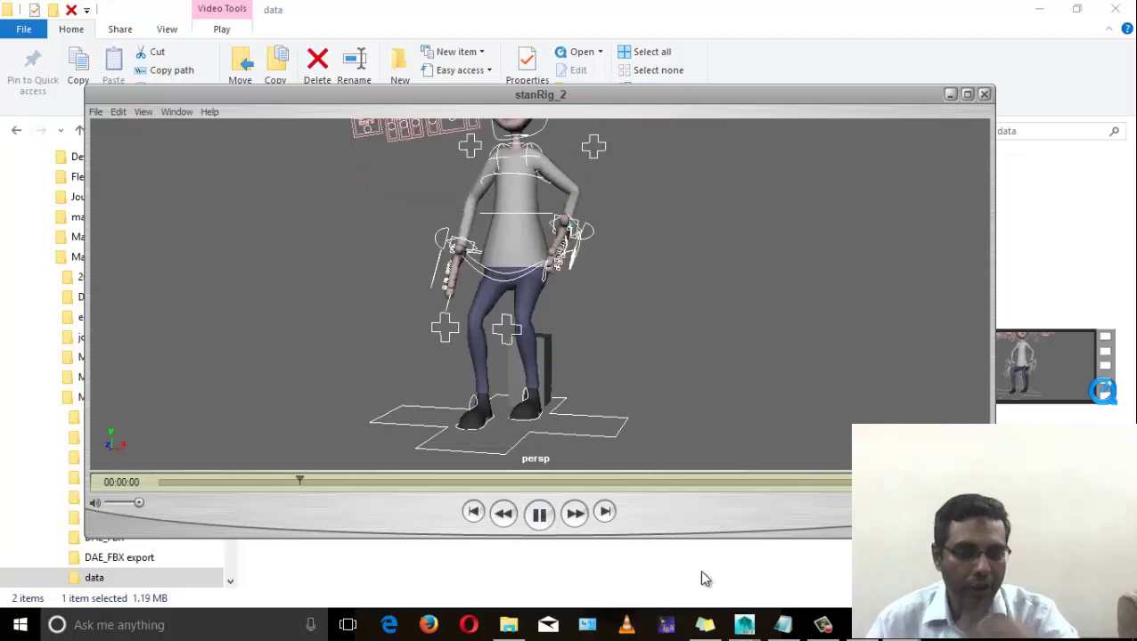
mouse_move(759, 623)
left_click(811, 561)
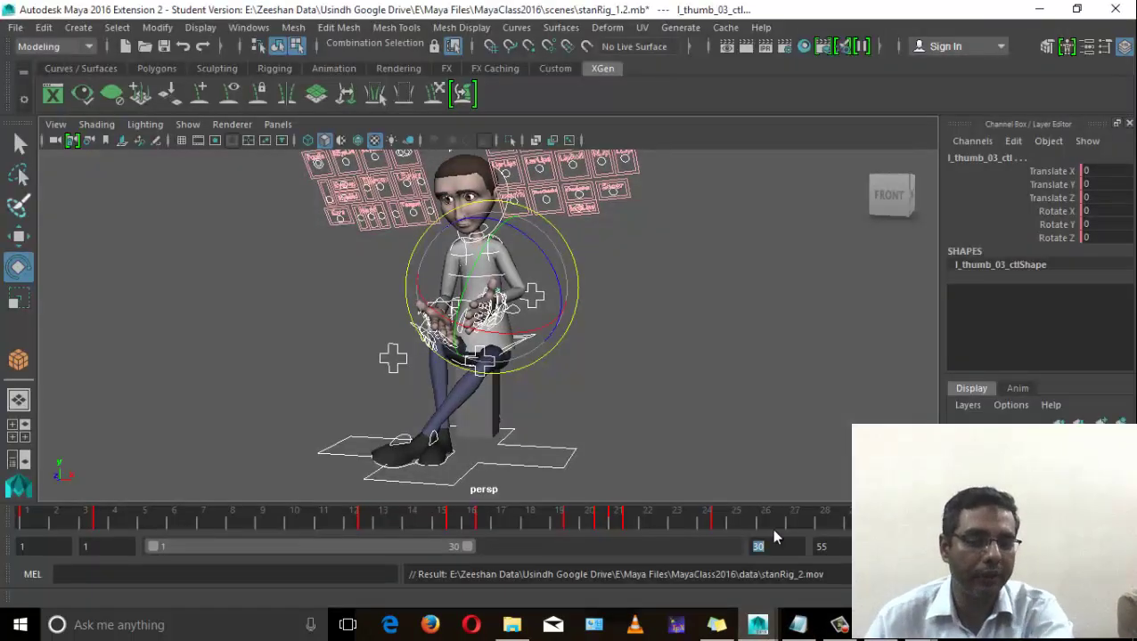